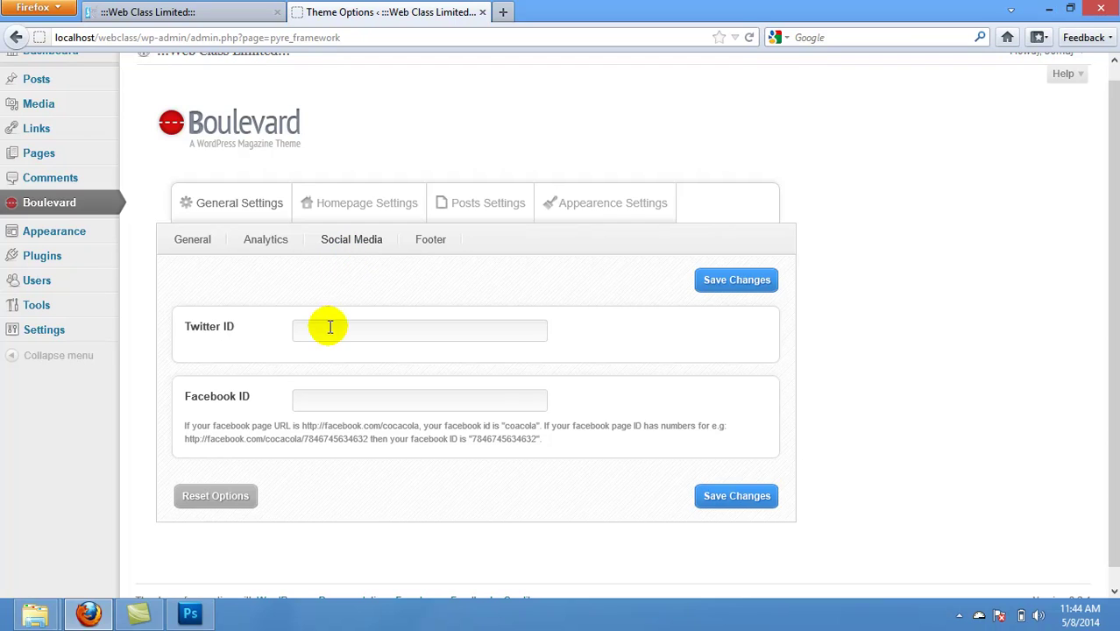
Step: Enter the Twitter handle and a Facebook page URL in Boulevard Social Media, then save
{"action": "left_click", "coordinate": [321, 331]}
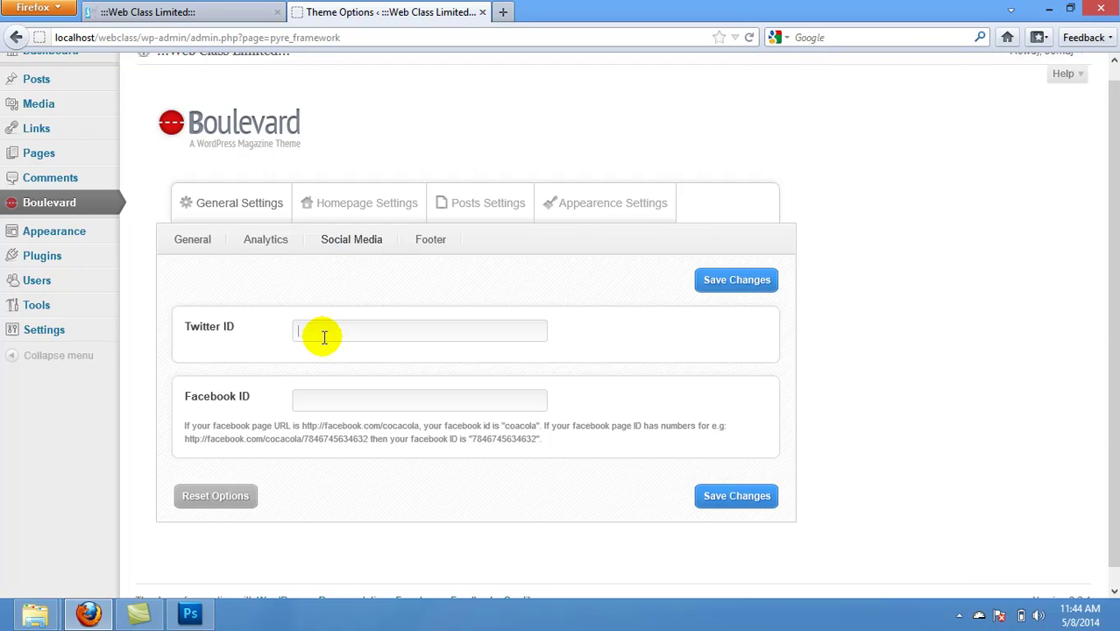
{"action": "type", "text": "siitcentre"}
{"action": "left_click", "coordinate": [309, 394]}
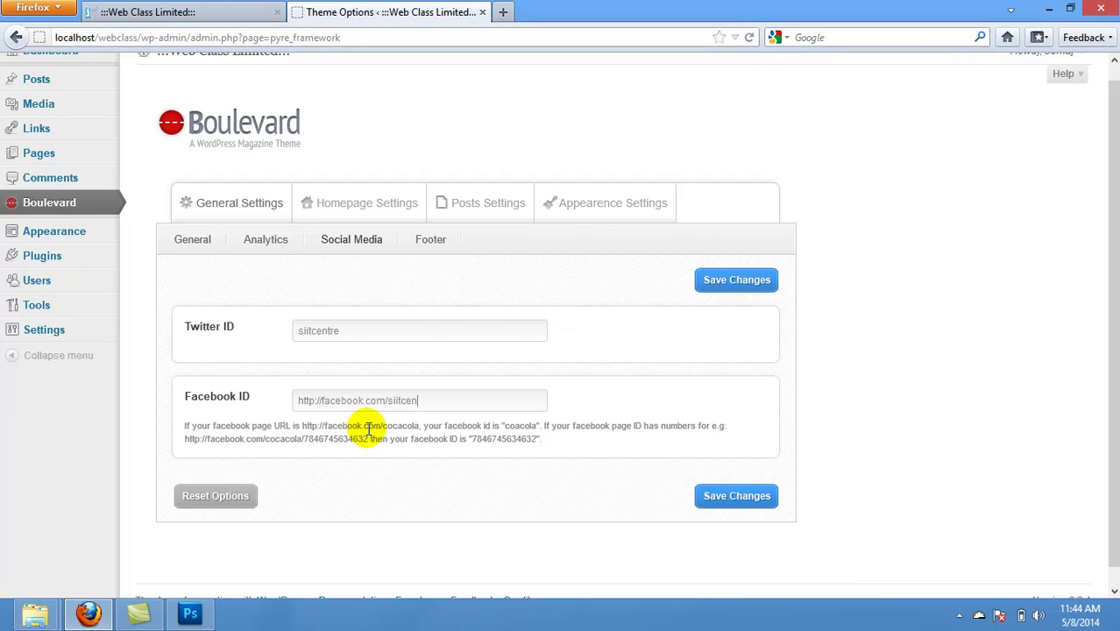
{"action": "left_click", "coordinate": [724, 498]}
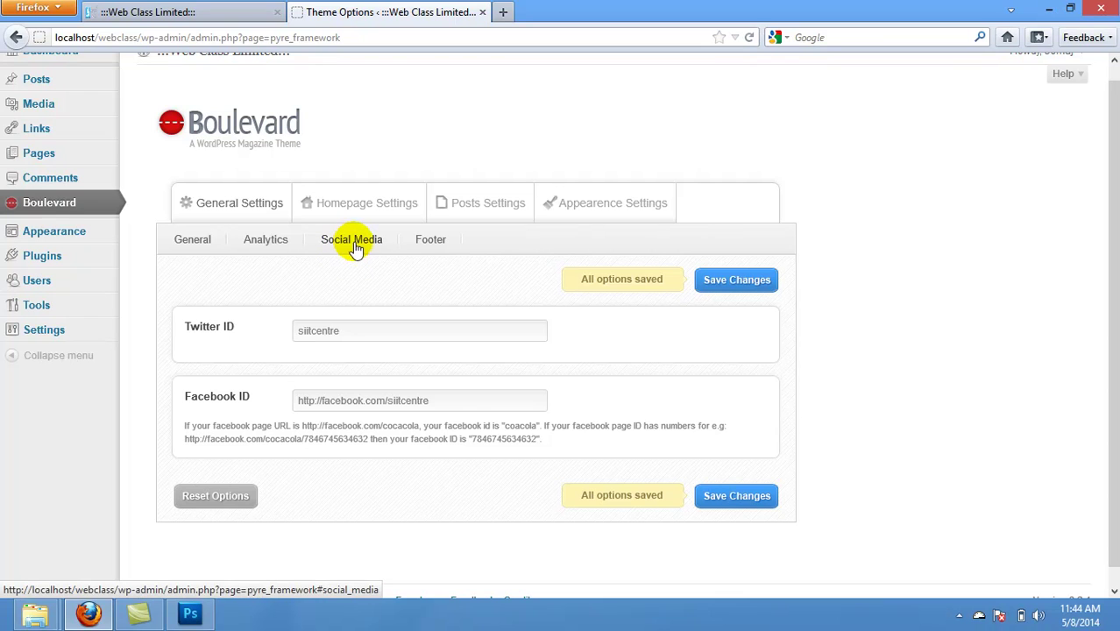
Step: Compare the live site's footer with the Boulevard Footer Text Left and Right settings
{"action": "left_click", "coordinate": [431, 239]}
{"action": "left_click", "coordinate": [219, 12]}
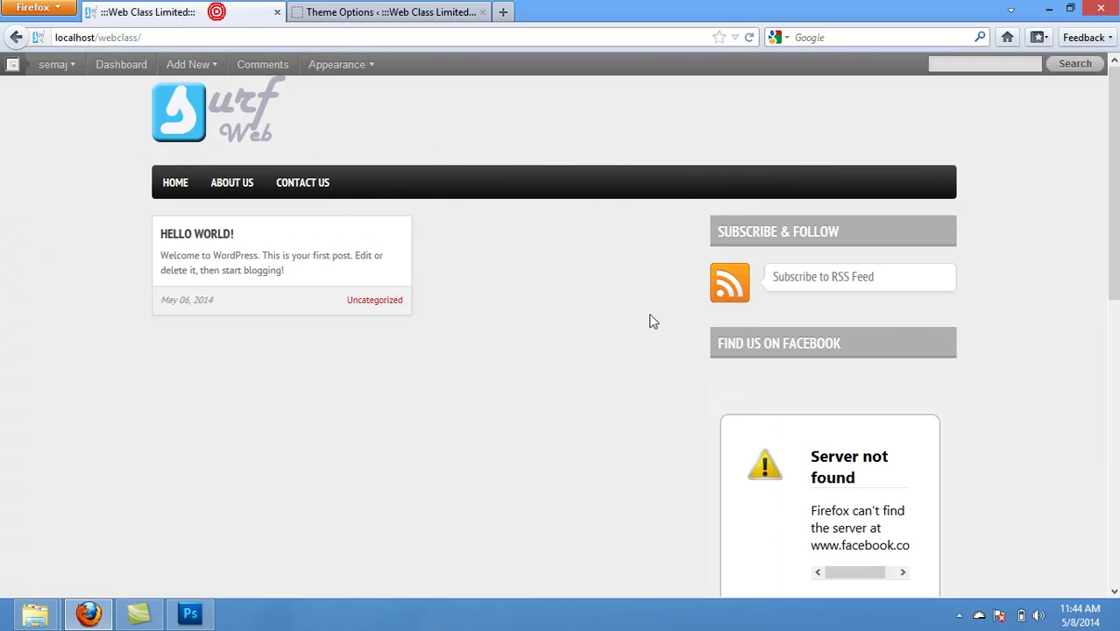
{"action": "scroll", "coordinate": [1118, 250], "scroll_direction": "down", "scroll_amount": 10}
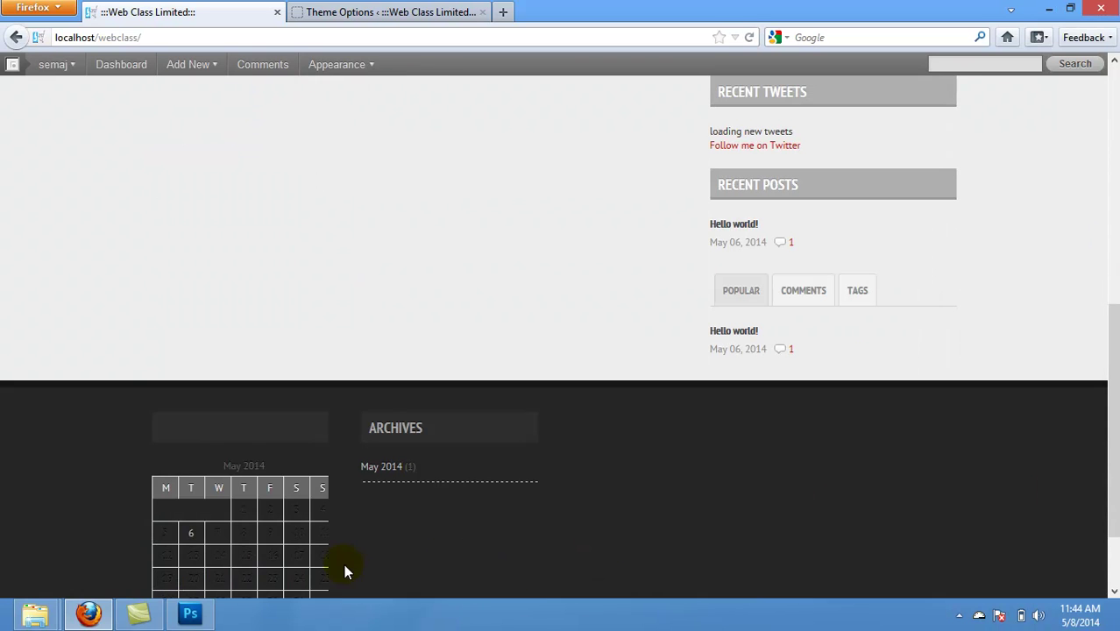
{"action": "scroll", "coordinate": [1113, 421], "scroll_direction": "down", "scroll_amount": 3}
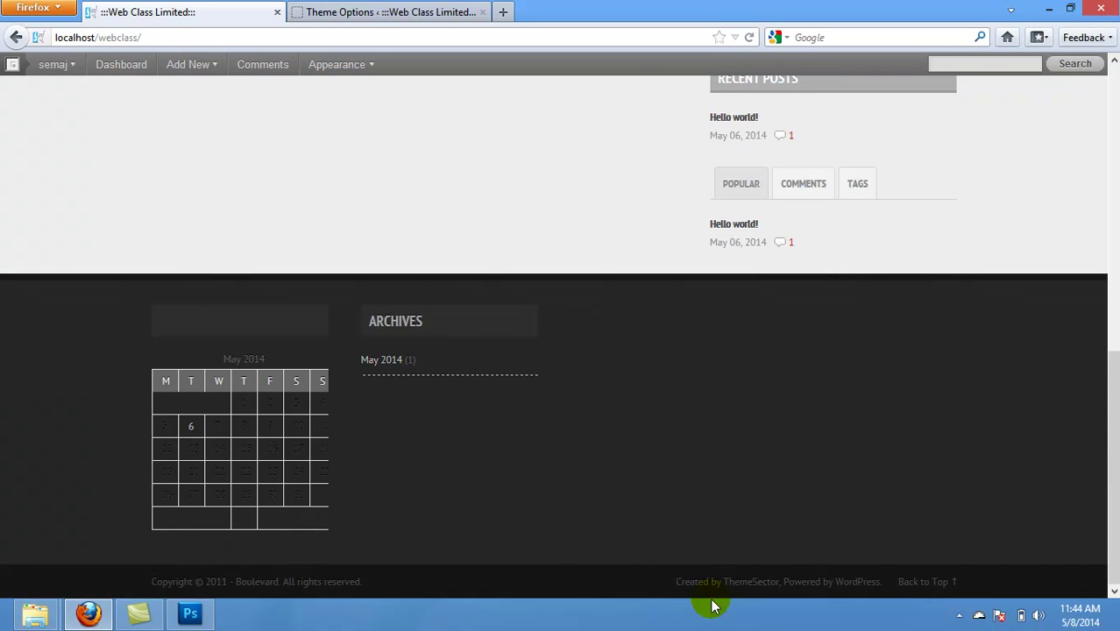
{"action": "left_click", "coordinate": [959, 615]}
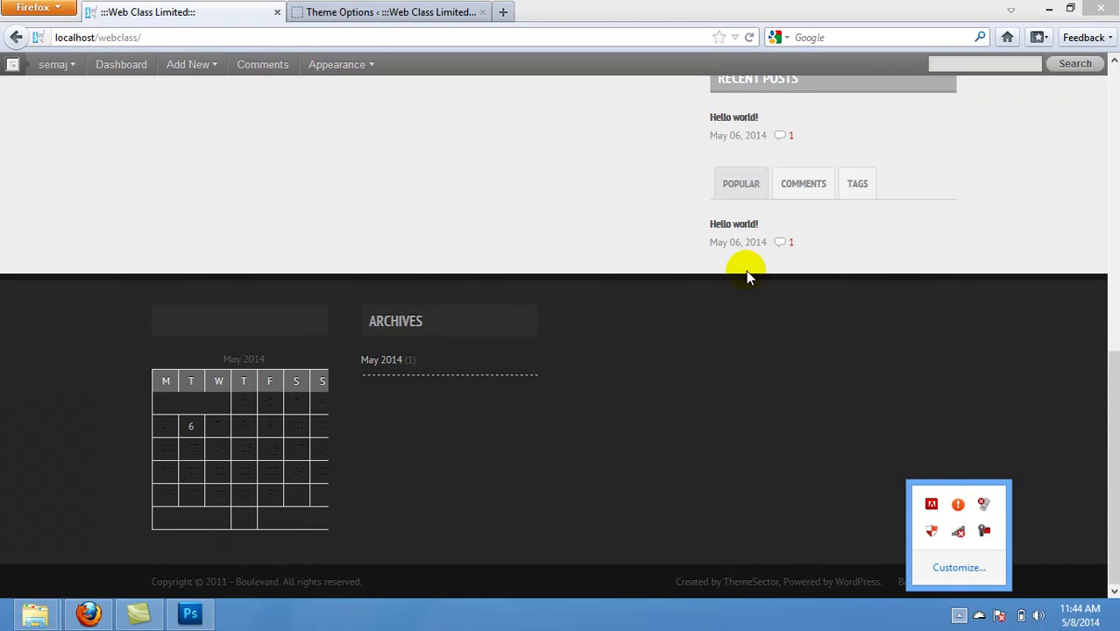
{"action": "left_click", "coordinate": [402, 11]}
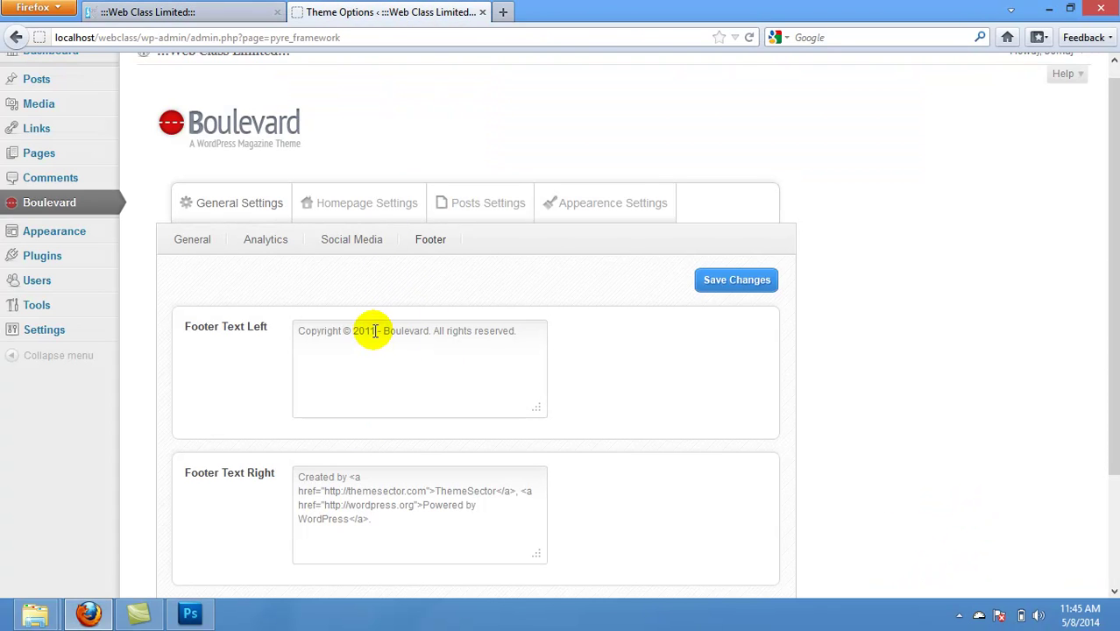
Step: In Footer Text Left, change 2011 to 2014 and replace Boulevard with Surfweb Nigeria
{"action": "left_click_drag", "start_coordinate": [375, 332], "coordinate": [370, 331]}
{"action": "type", "text": "4"}
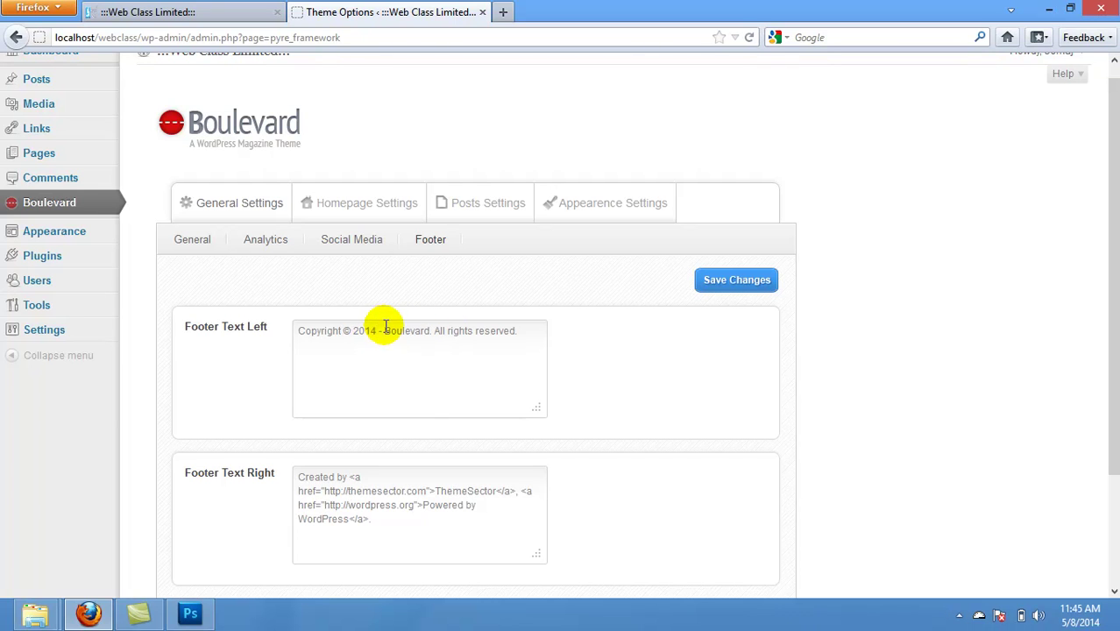
{"action": "double_click", "coordinate": [392, 331]}
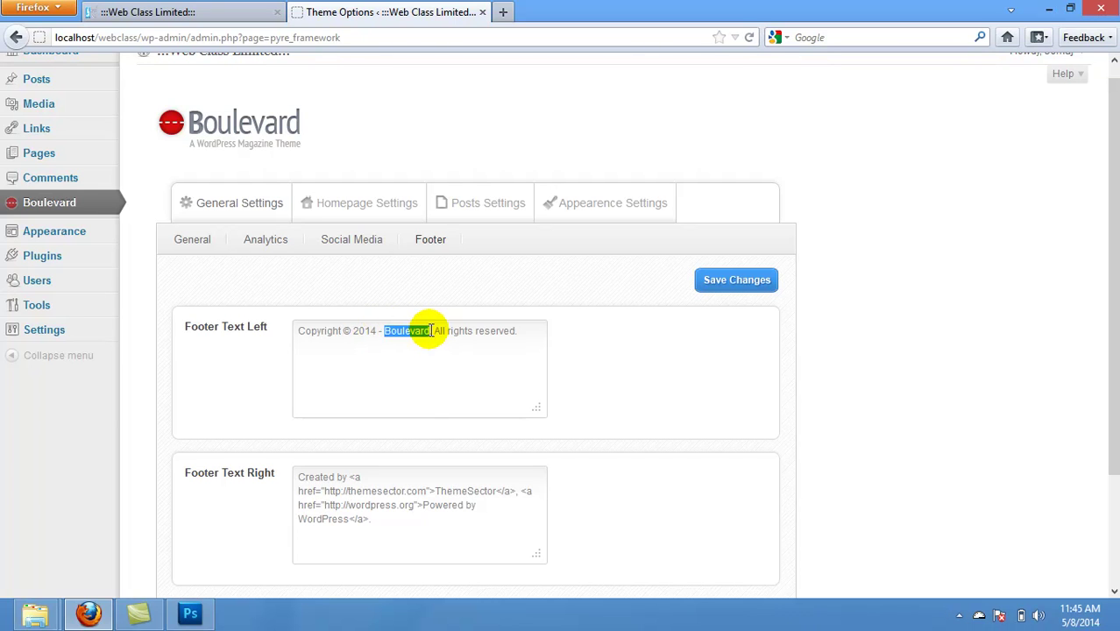
{"action": "type", "text": "Web |"}
{"action": "key", "text": "BackSpace"}
{"action": "key", "text": "BackSpace"}
{"action": "key", "text": "BackSpace"}
{"action": "key", "text": "BackSpace"}
{"action": "key", "text": "BackSpace"}
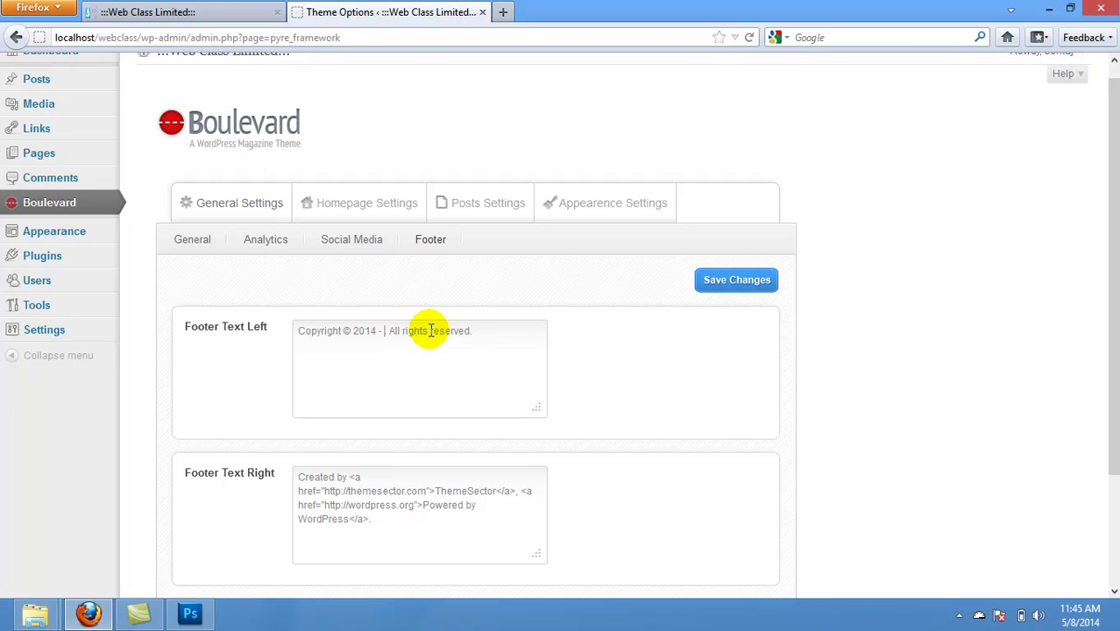
{"action": "type", "text": "Surfweb |"}
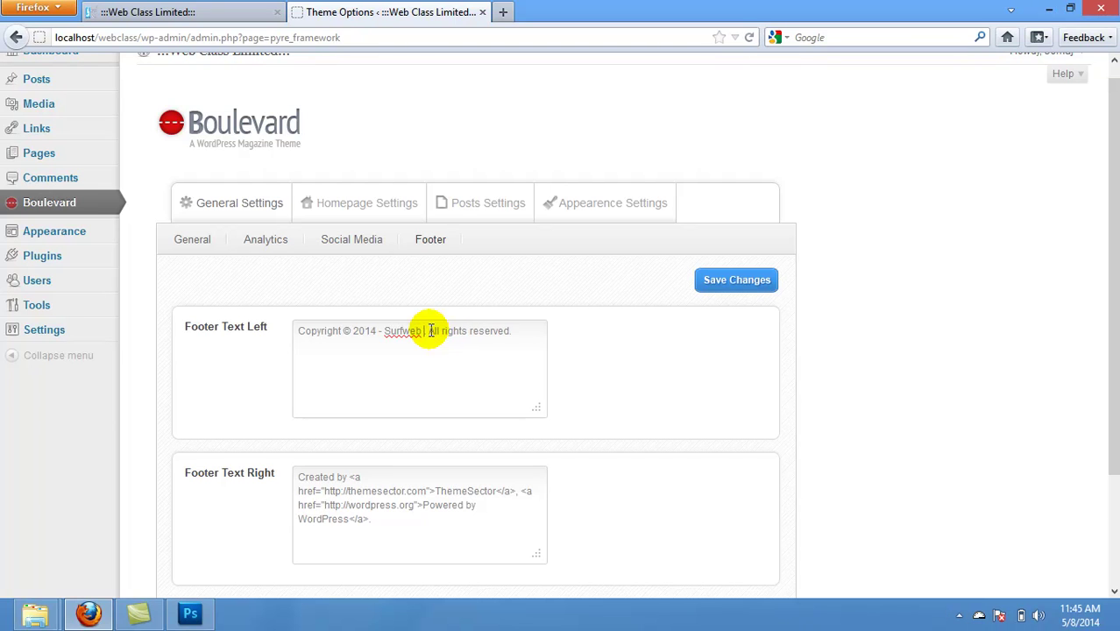
{"action": "type", "text": "Nigeria"}
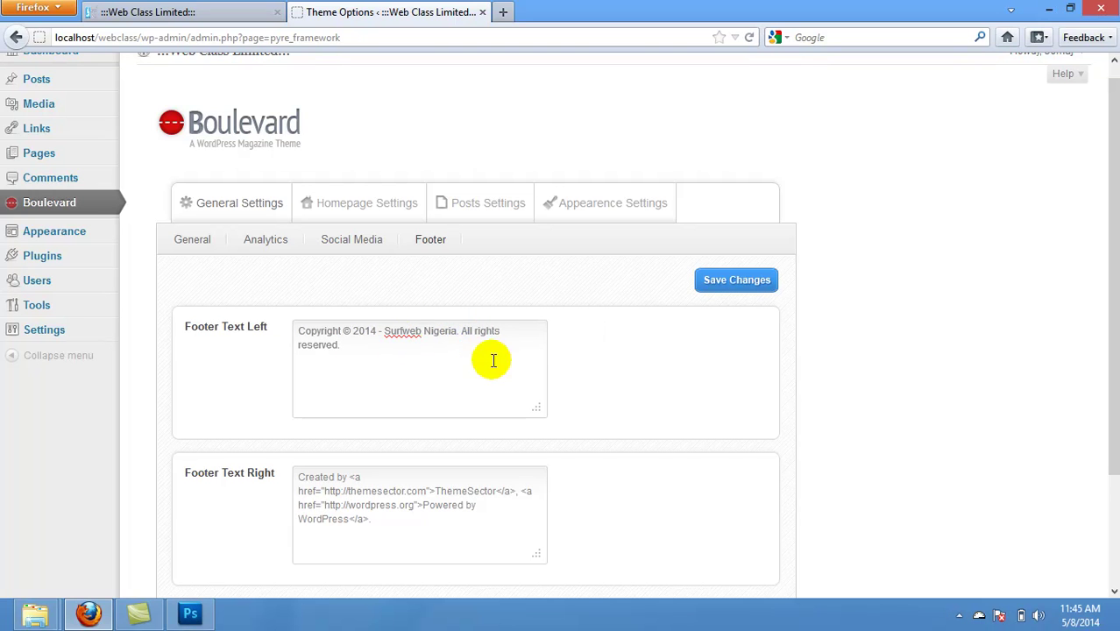
{"action": "type", "text": "."}
{"action": "left_click_drag", "start_coordinate": [1110, 167], "coordinate": [1115, 345]}
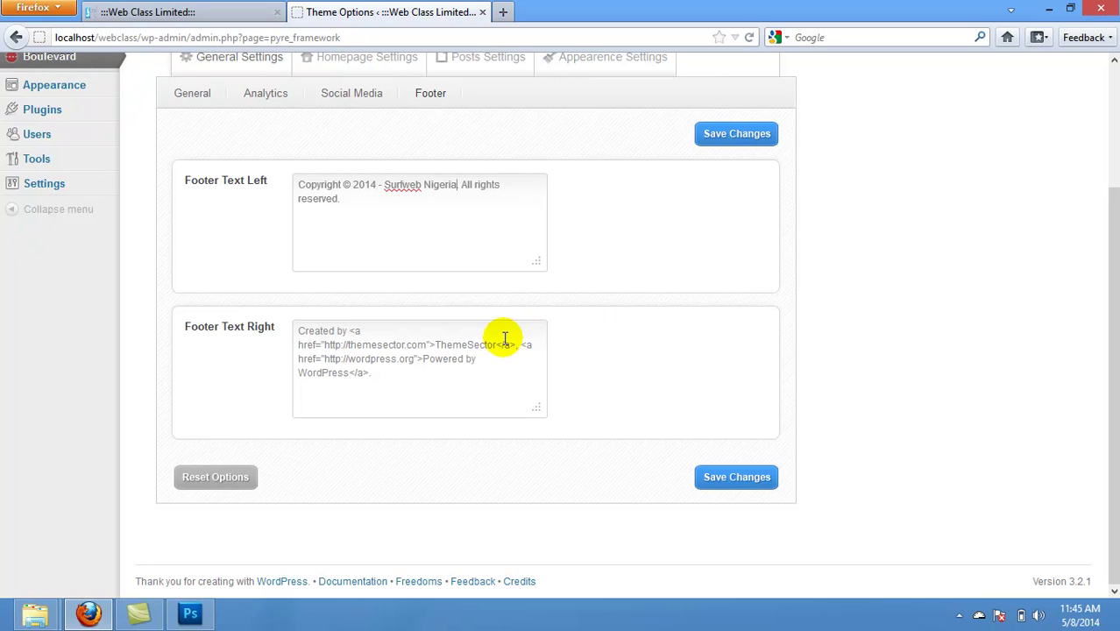
Step: Delete the ThemeSector link from Footer Text Right, keeping 'Created by' and the WordPress link
{"action": "left_click_drag", "start_coordinate": [406, 344], "coordinate": [346, 344]}
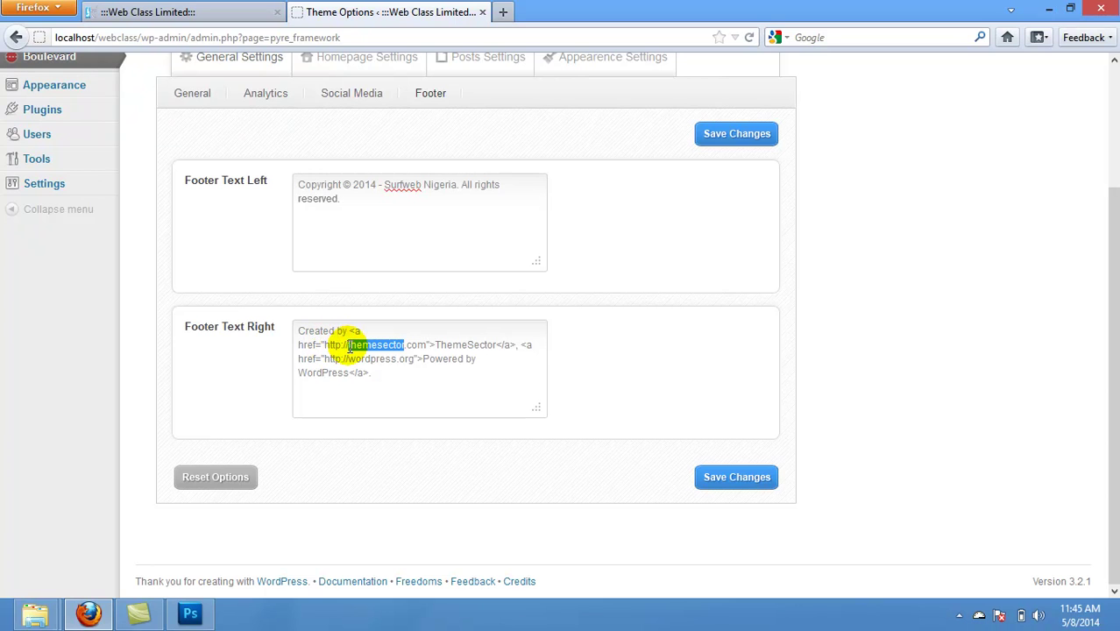
{"action": "type", "text": "sur"}
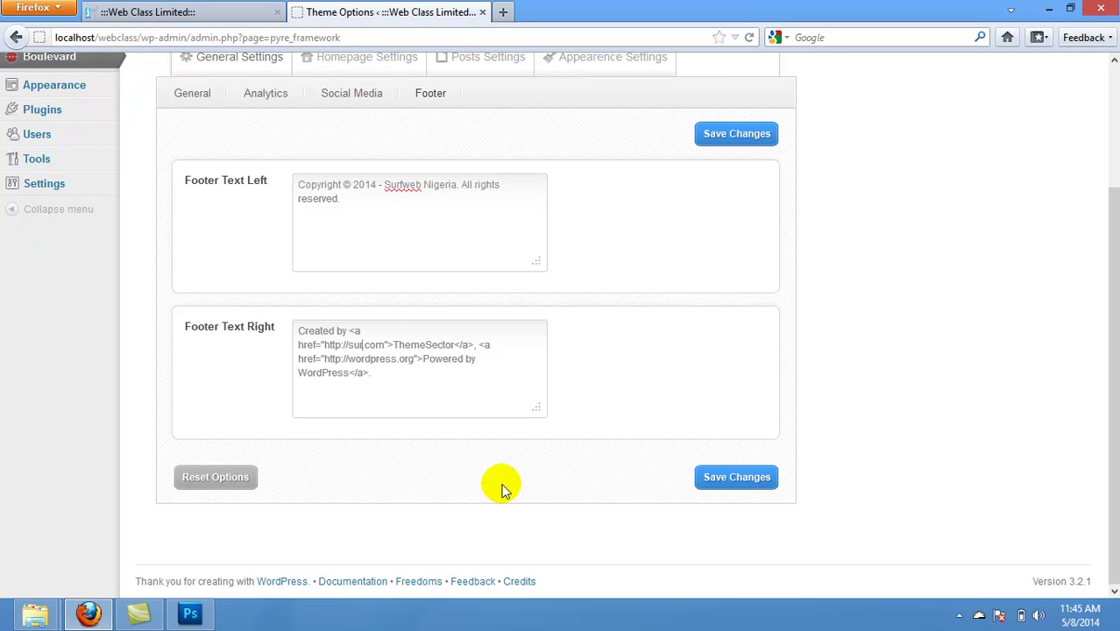
{"action": "type", "text": "fweb"}
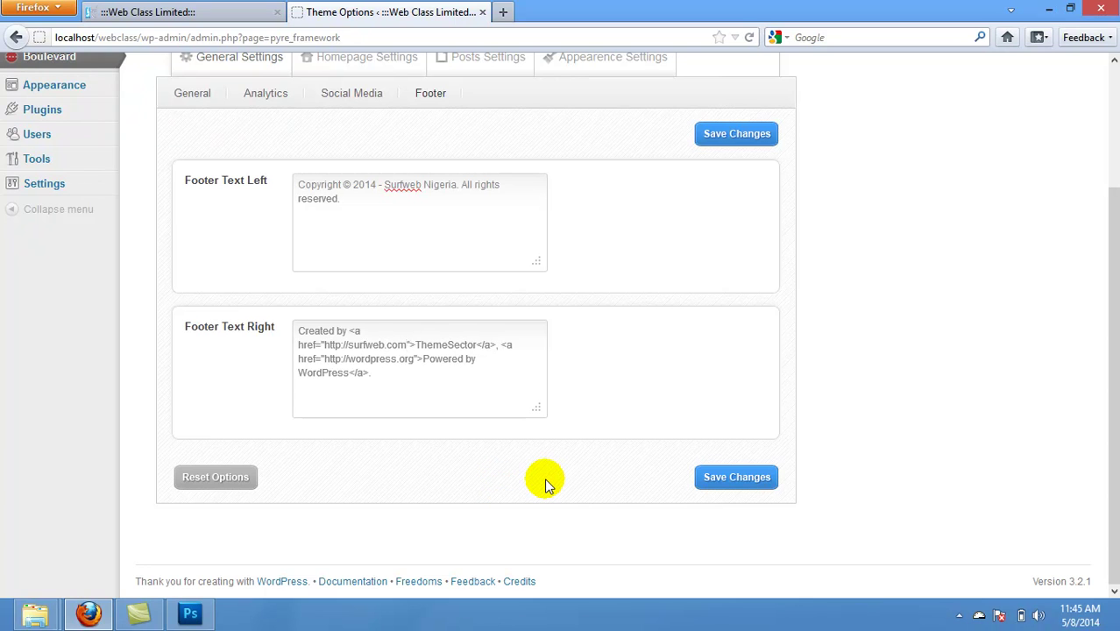
{"action": "type", "text": ".com.ng"}
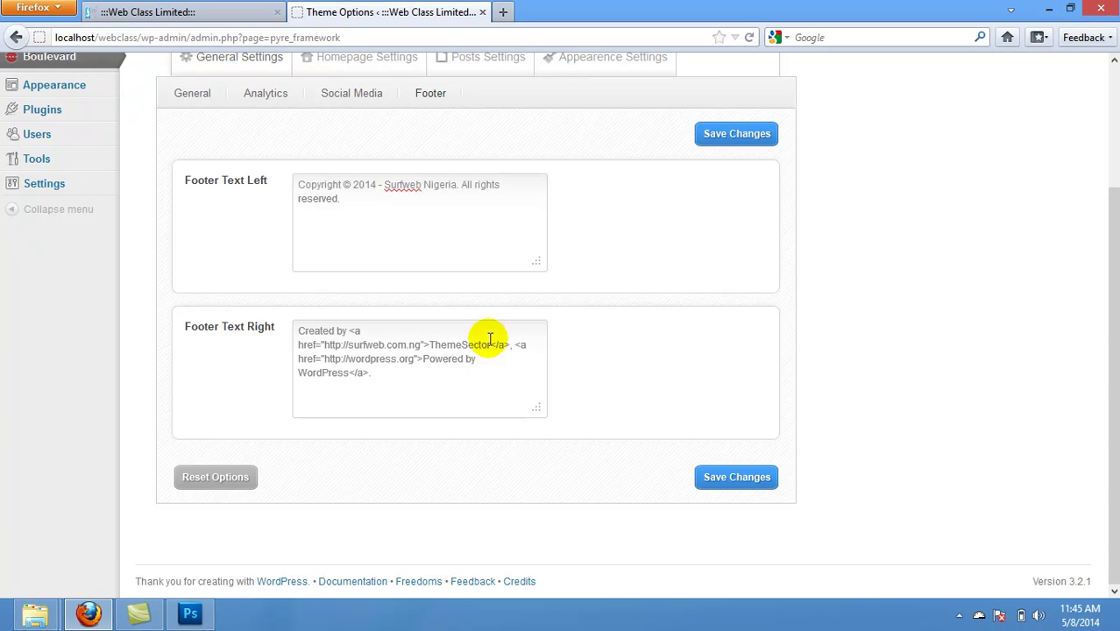
{"action": "left_click_drag", "start_coordinate": [491, 344], "coordinate": [434, 345]}
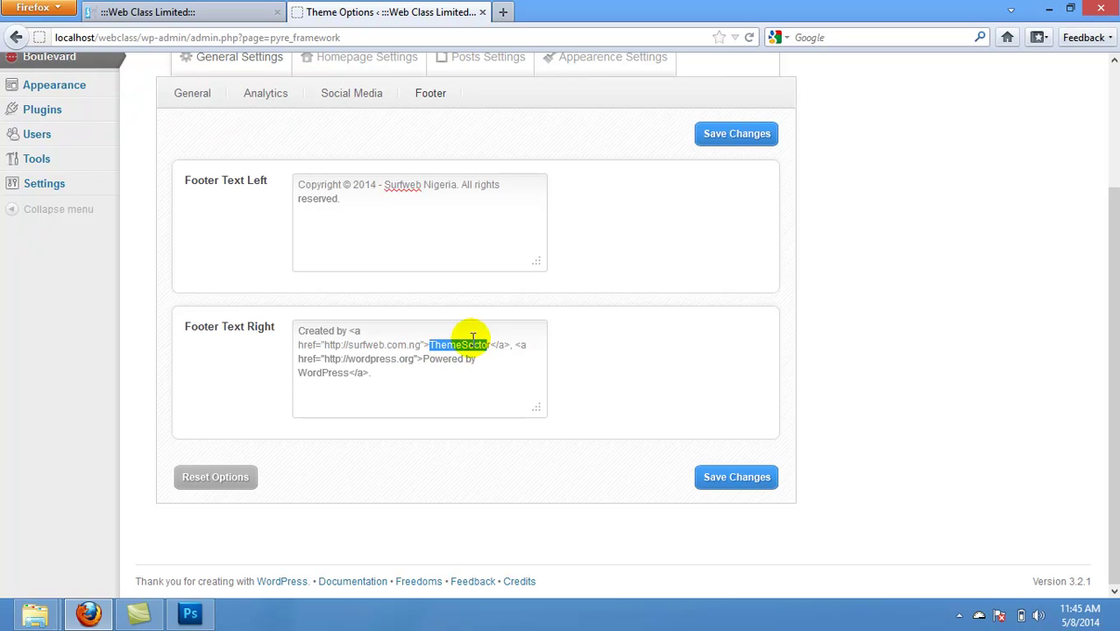
{"action": "left_click", "coordinate": [515, 345]}
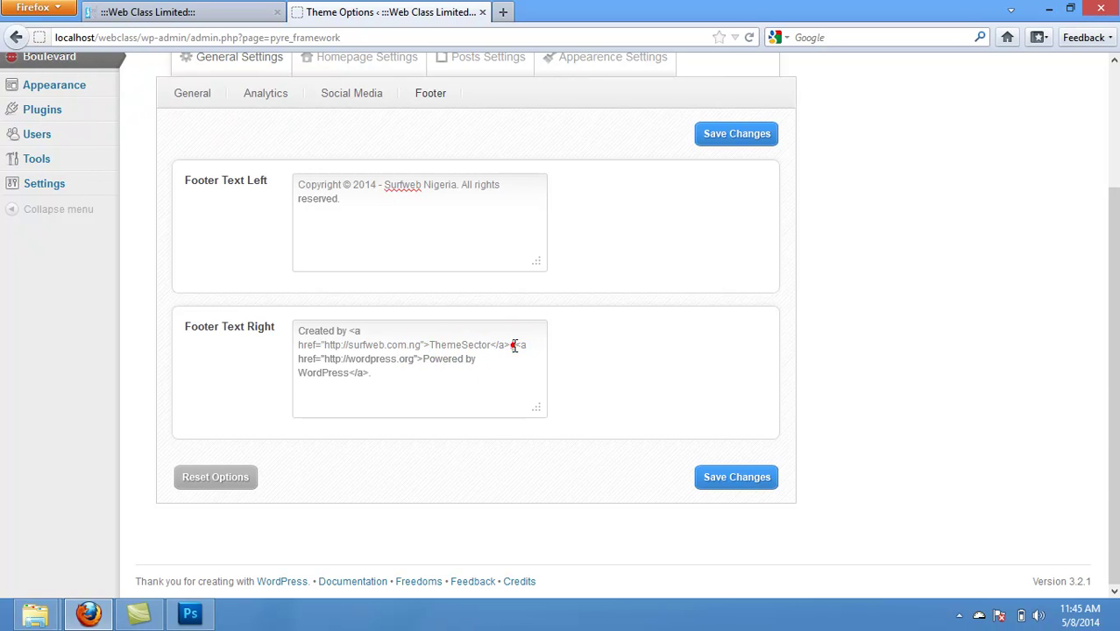
{"action": "left_click_drag", "start_coordinate": [515, 346], "coordinate": [299, 350]}
{"action": "key", "text": "Delete"}
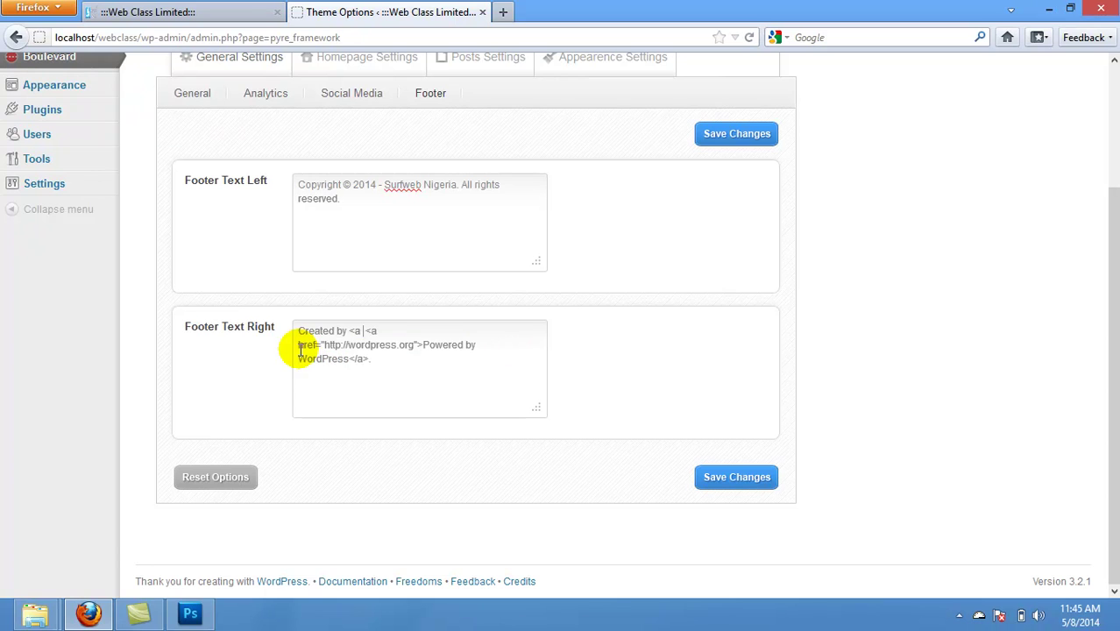
{"action": "key", "text": "BackSpace"}
{"action": "key", "text": "BackSpace"}
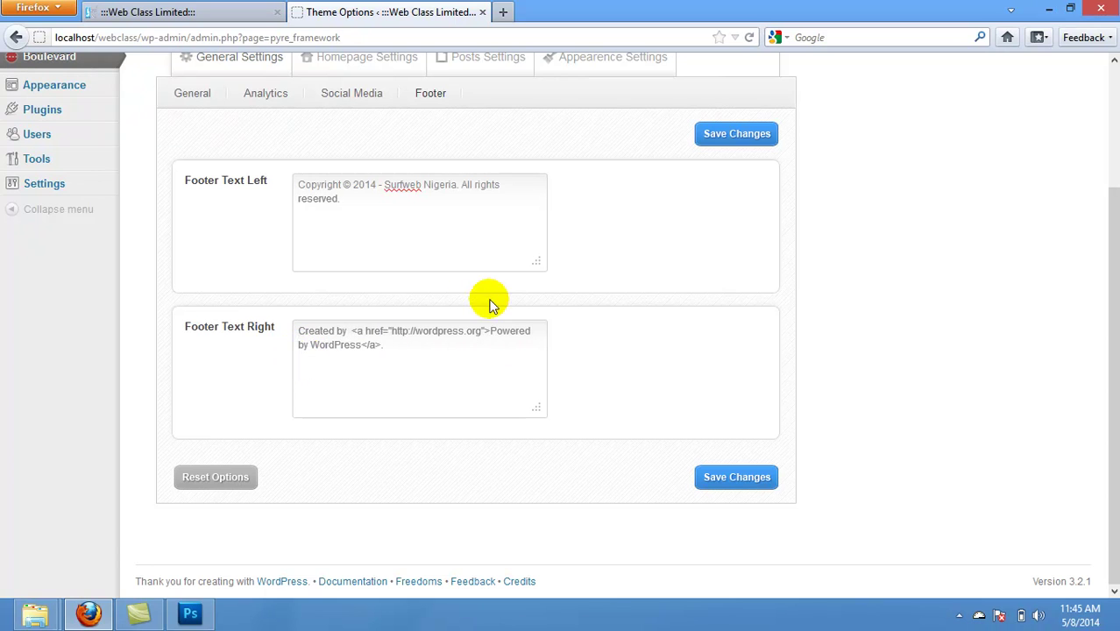
Step: Point the footer link to surfweb.com.ng and change its text to 'Surfweb Team'
{"action": "left_click", "coordinate": [463, 330]}
{"action": "key", "text": "BackSpace"}
{"action": "key", "text": "BackSpace"}
{"action": "key", "text": "BackSpace"}
{"action": "key", "text": "BackSpace"}
{"action": "key", "text": "BackSpace"}
{"action": "key", "text": "BackSpace"}
{"action": "key", "text": "BackSpace"}
{"action": "key", "text": "BackSpace"}
{"action": "key", "text": "BackSpace"}
{"action": "type", "text": "surfweb"}
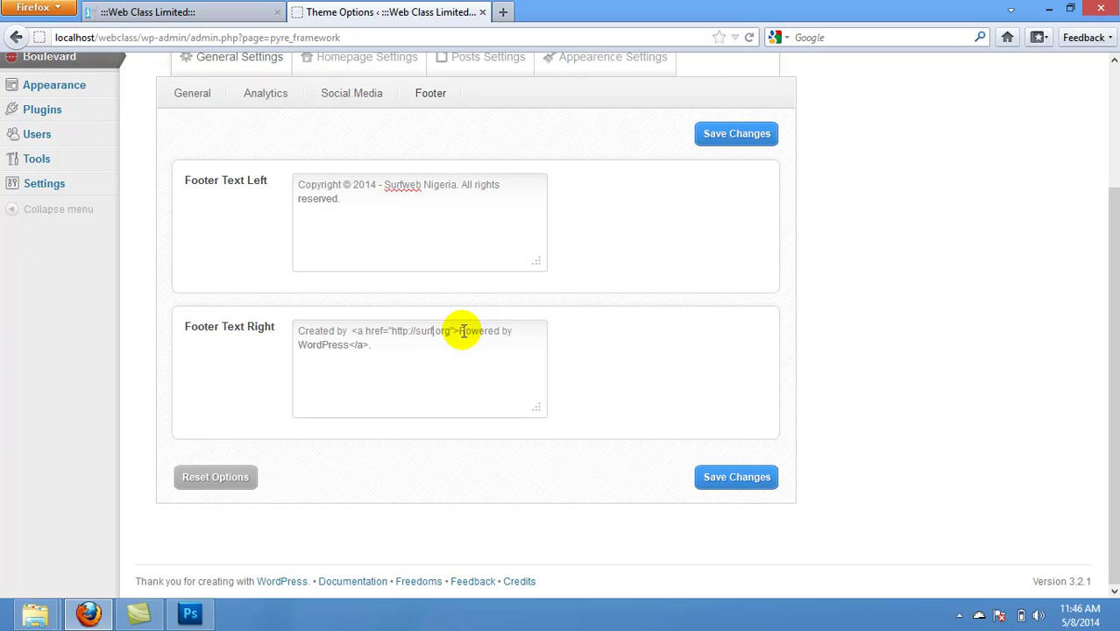
{"action": "type", "text": ".com.ng"}
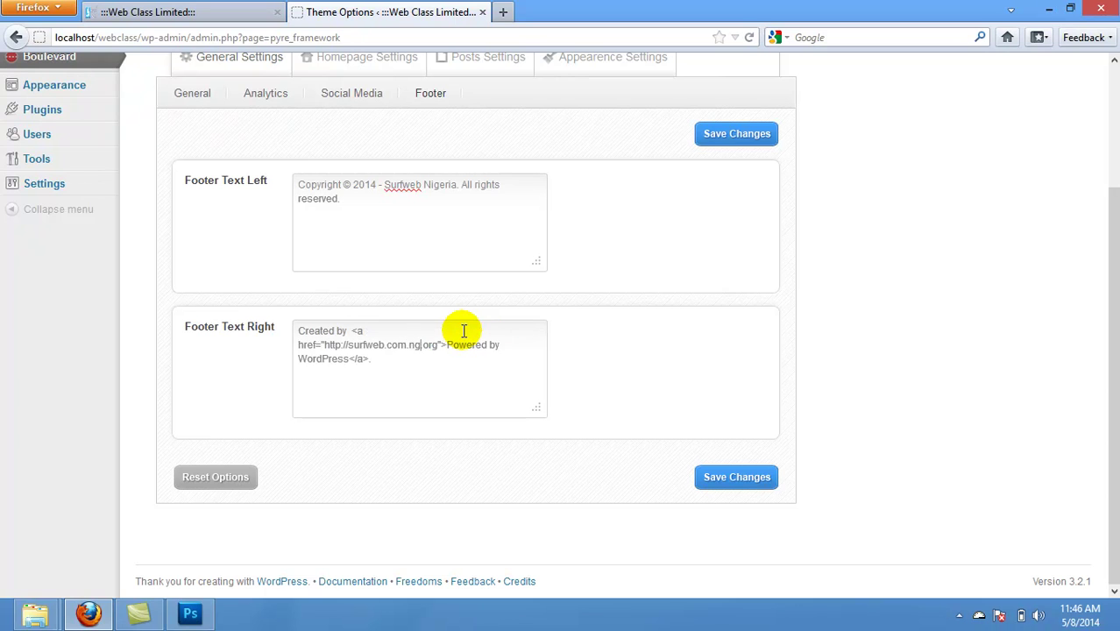
{"action": "key", "text": "BackSpace"}
{"action": "key", "text": "BackSpace"}
{"action": "key", "text": "BackSpace"}
{"action": "key", "text": "BackSpace"}
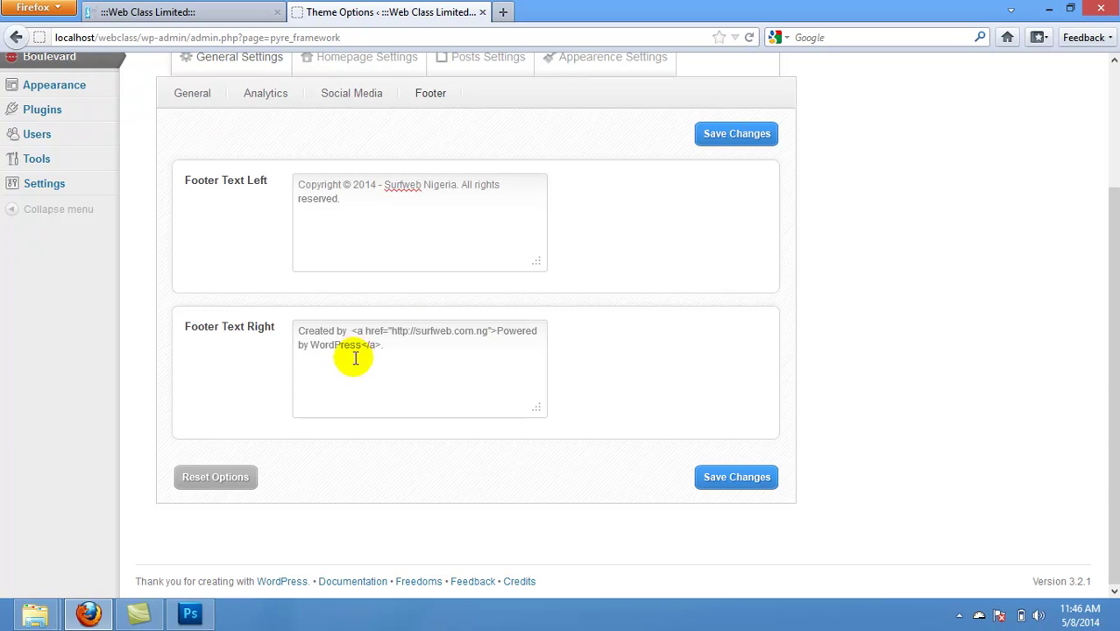
{"action": "left_click_drag", "start_coordinate": [362, 345], "coordinate": [313, 344]}
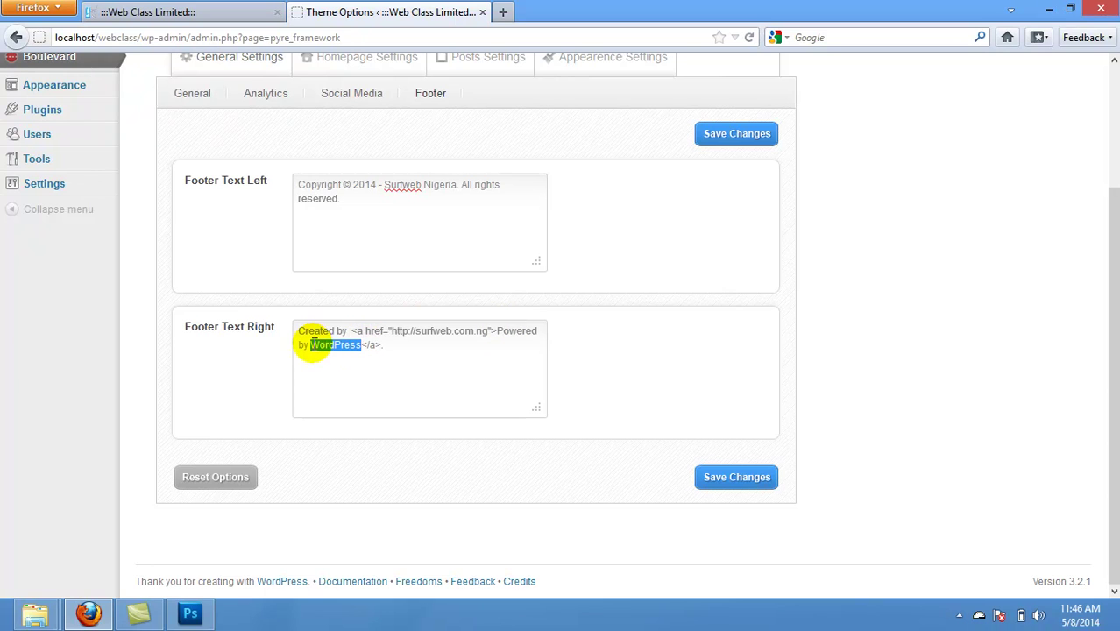
{"action": "type", "text": "Surfweb Tea"}
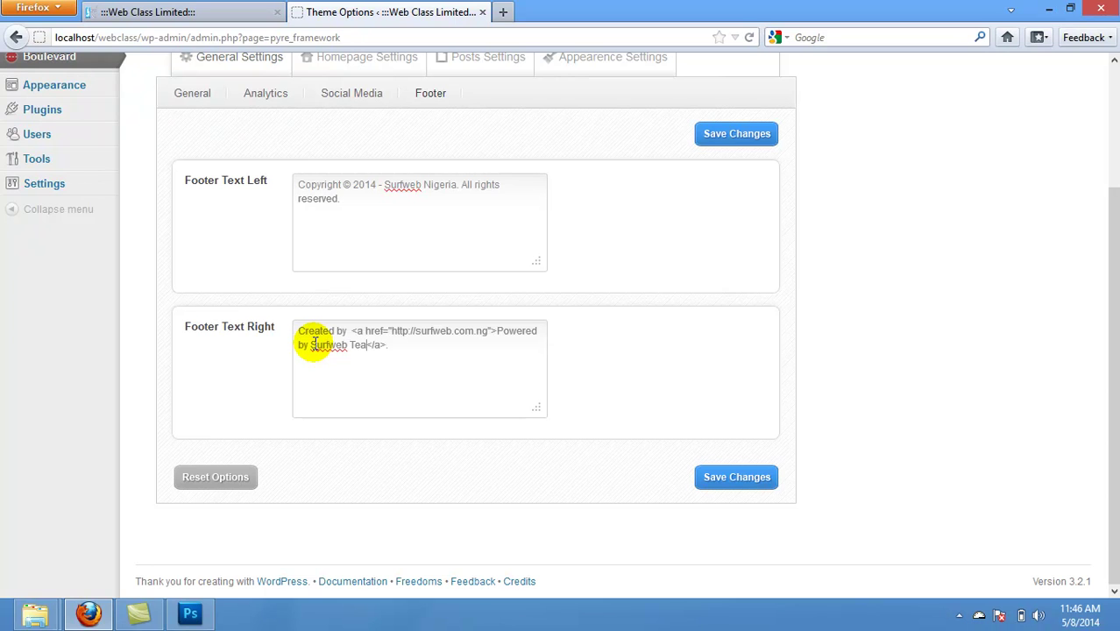
{"action": "type", "text": "m"}
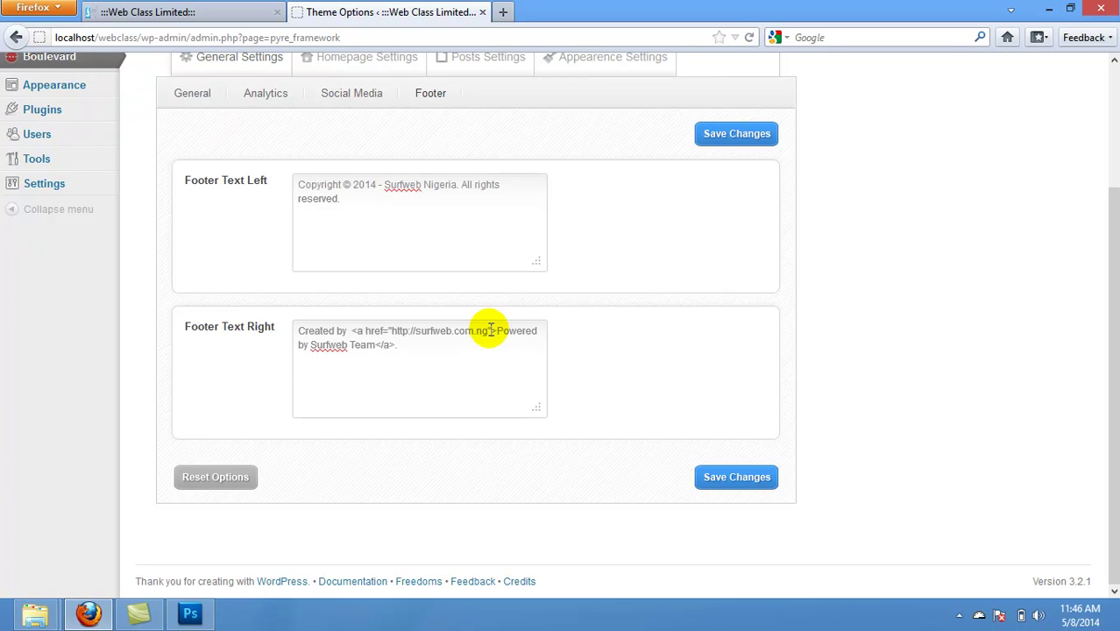
Step: Add a phone-number title and target="_blank" to the link, then save the options
{"action": "left_click", "coordinate": [491, 331]}
{"action": "type", "text": ">"}
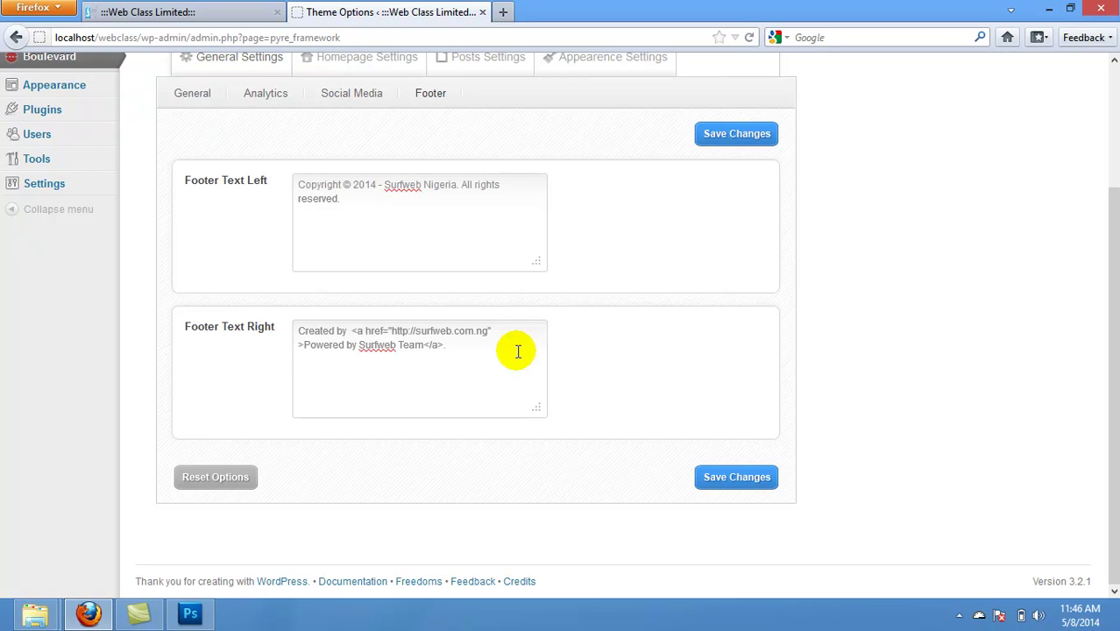
{"action": "type", "text": "title"}
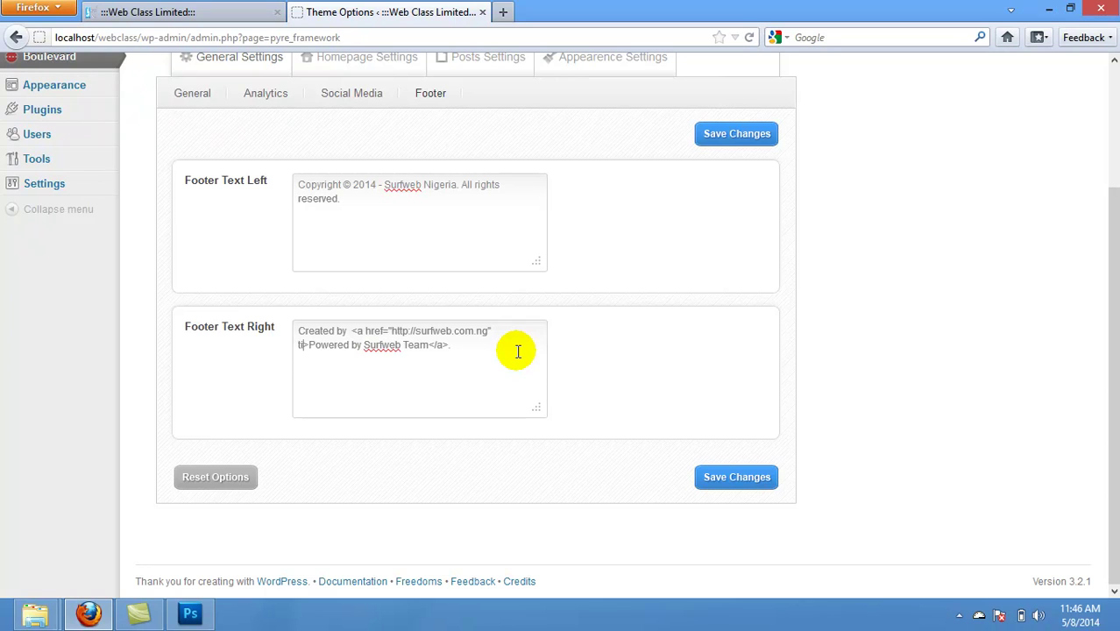
{"action": "type", "text": "=\"\">"}
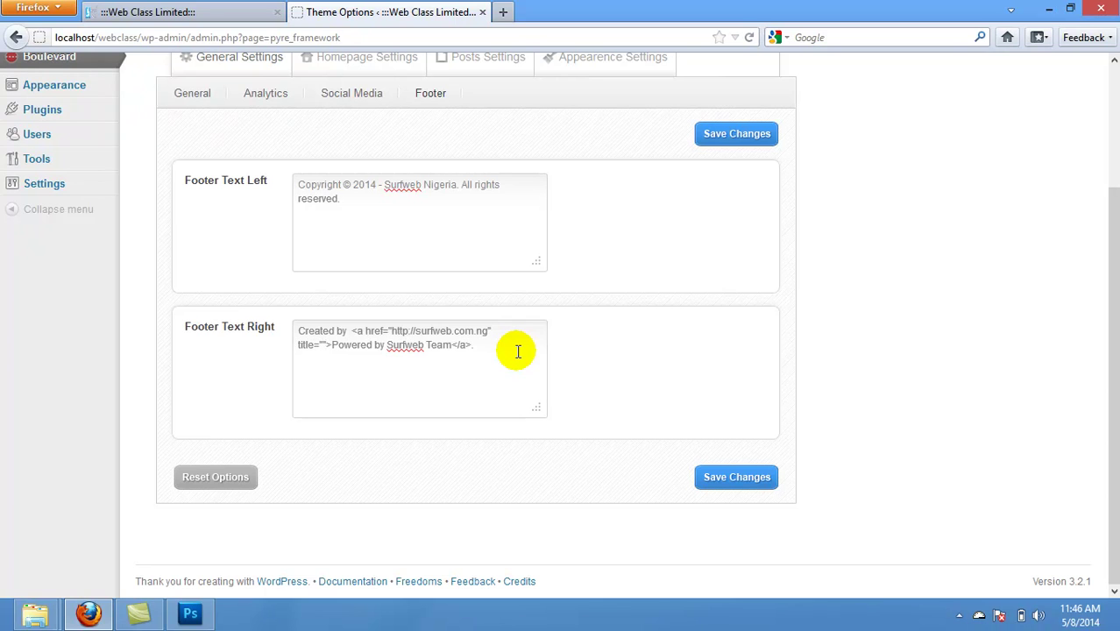
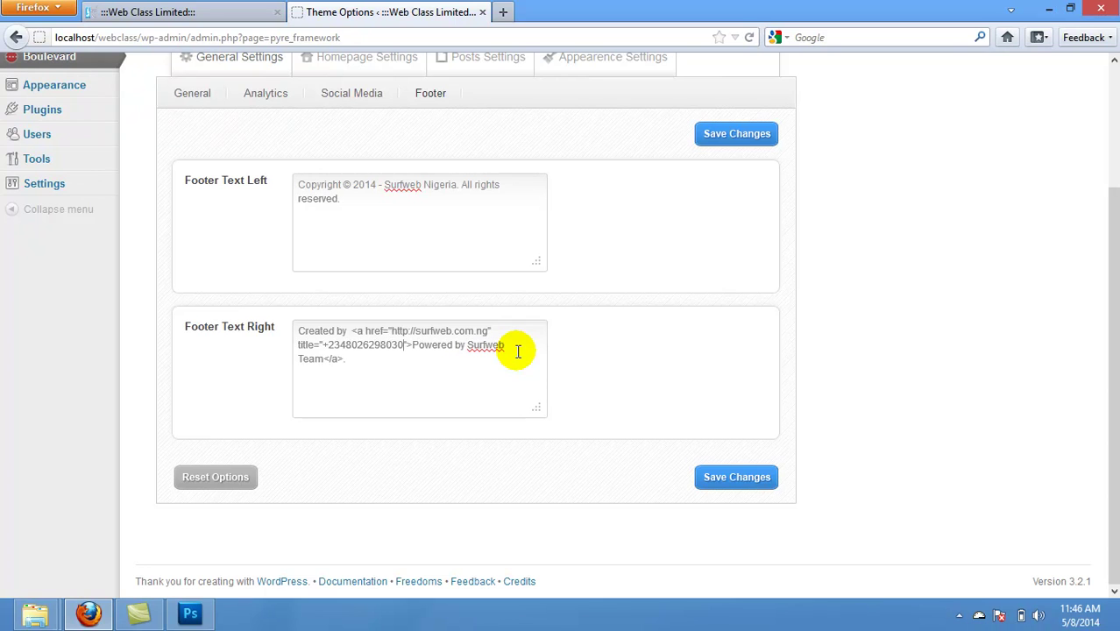
{"action": "type", "text": " target"}
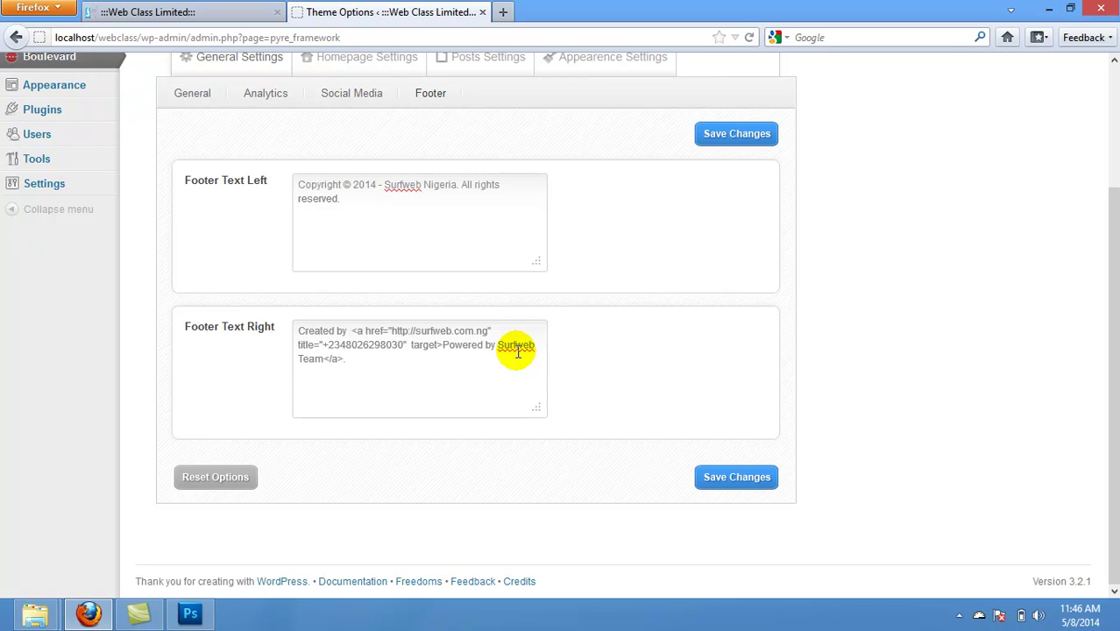
{"action": "type", "text": "=\""}
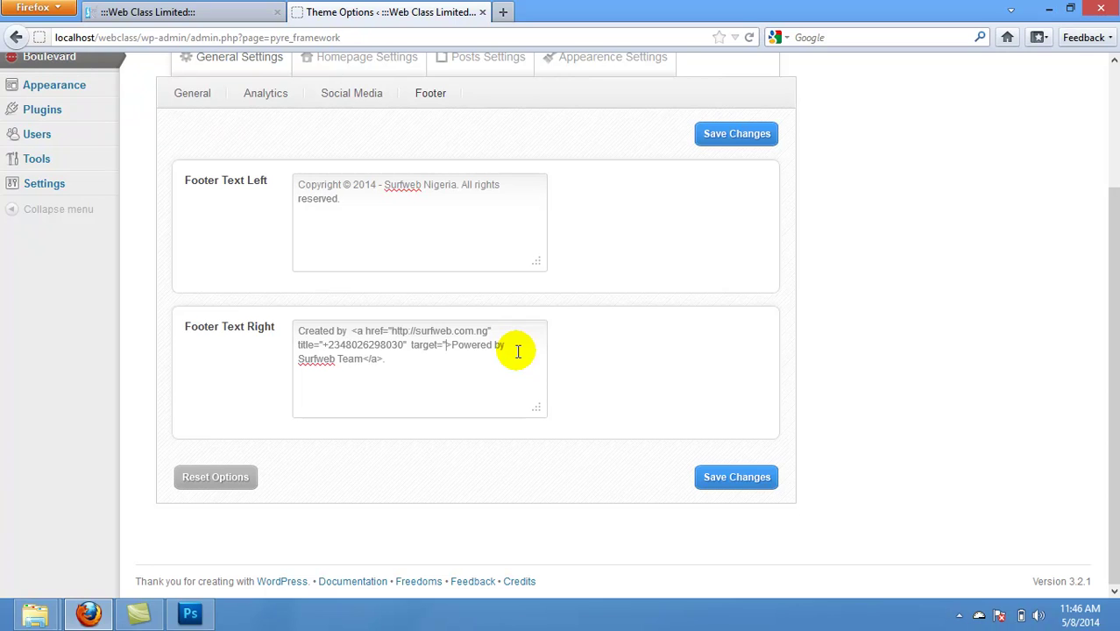
{"action": "type", "text": "\""}
{"action": "type", "text": "_blsnk"}
{"action": "key", "text": "BackSpace"}
{"action": "key", "text": "BackSpace"}
{"action": "key", "text": "BackSpace"}
{"action": "type", "text": "ank"}
{"action": "left_click", "coordinate": [734, 477]}
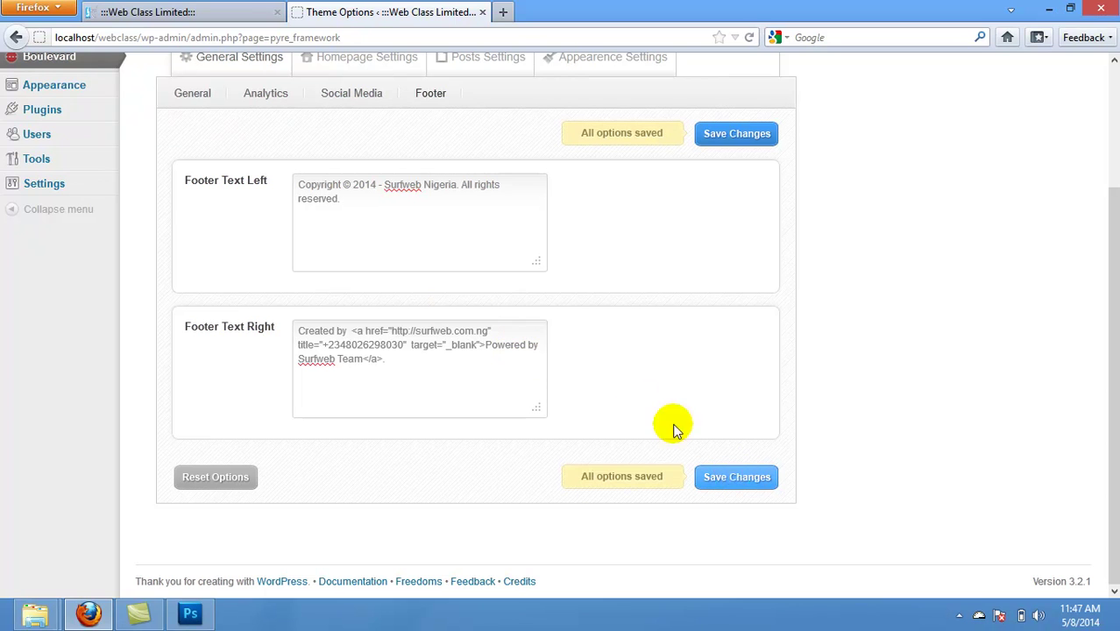
{"action": "left_click", "coordinate": [230, 7]}
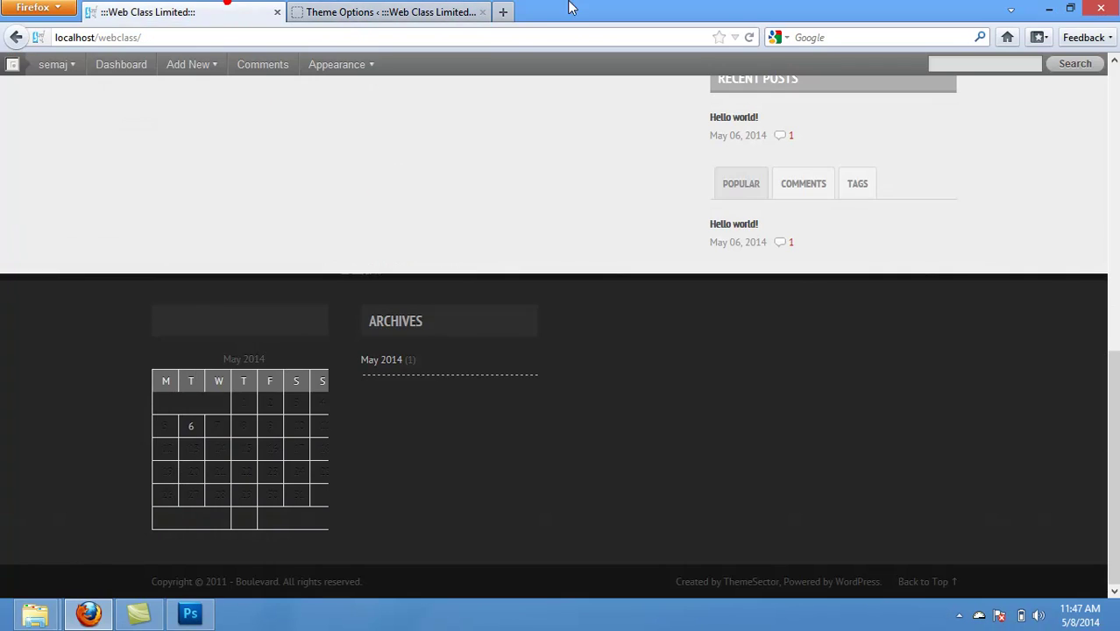
{"action": "left_click", "coordinate": [749, 36]}
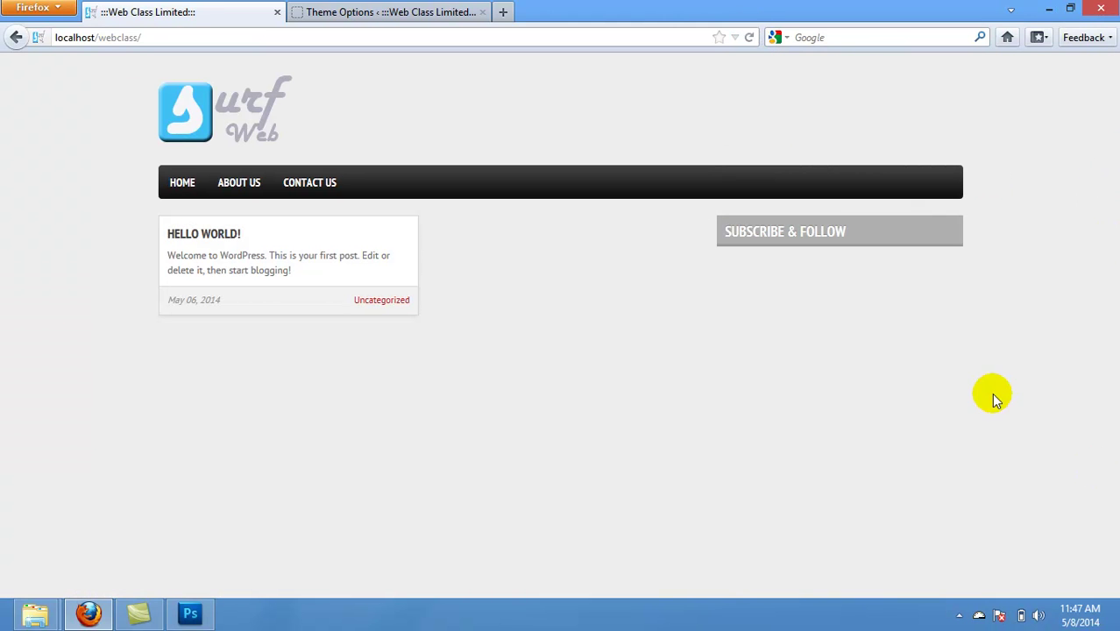
{"action": "left_click", "coordinate": [1110, 185]}
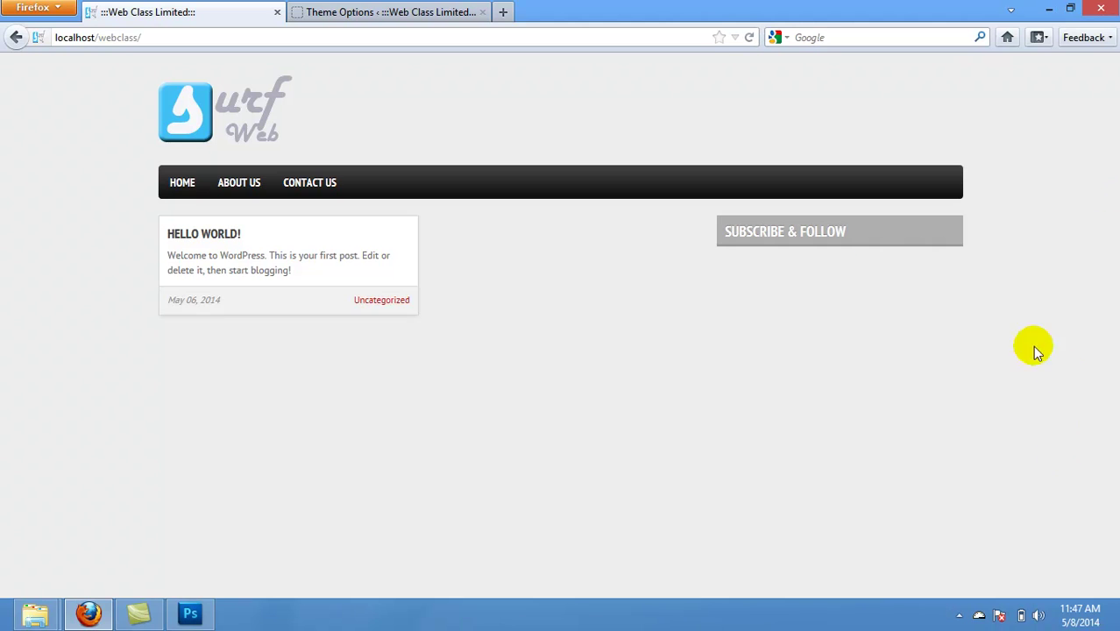
{"action": "left_click", "coordinate": [1108, 557]}
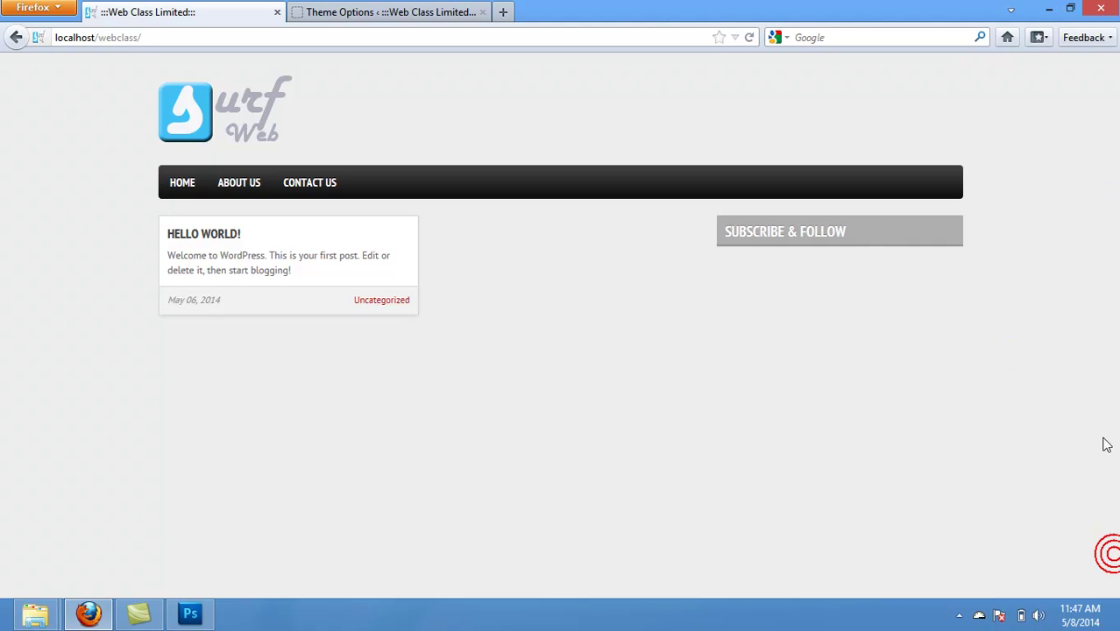
{"action": "left_click", "coordinate": [383, 10]}
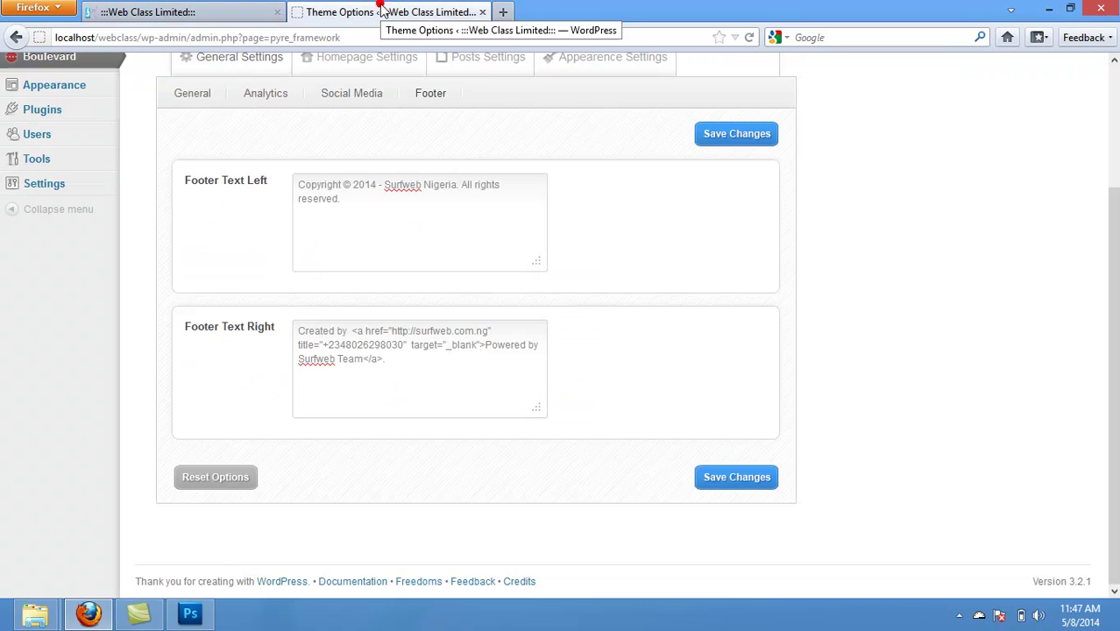
{"action": "left_click", "coordinate": [714, 480]}
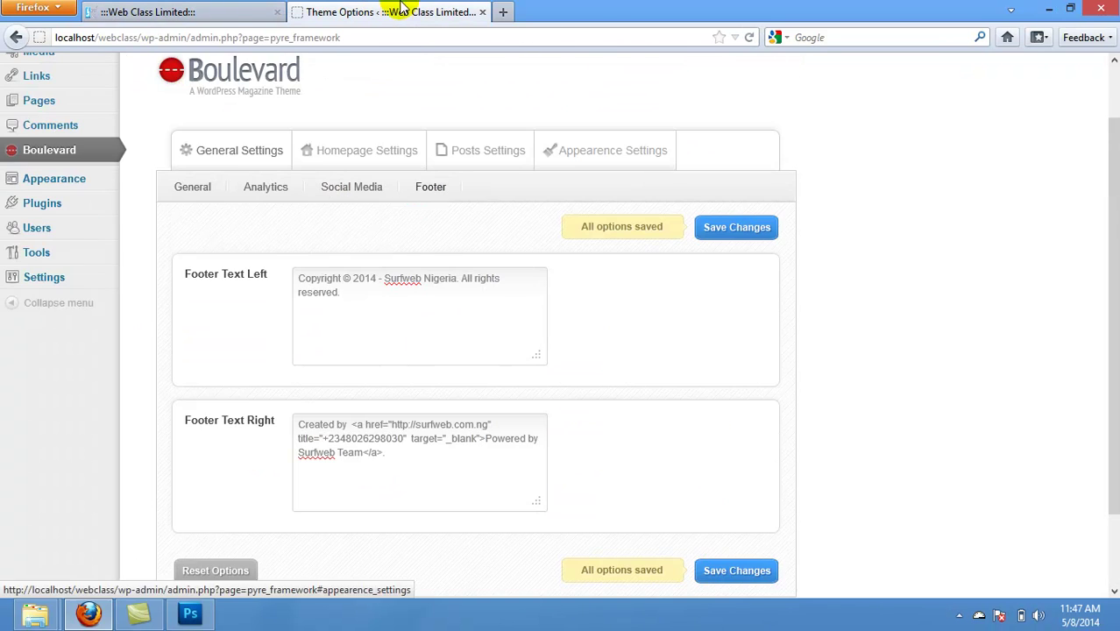
{"action": "left_click", "coordinate": [237, 12]}
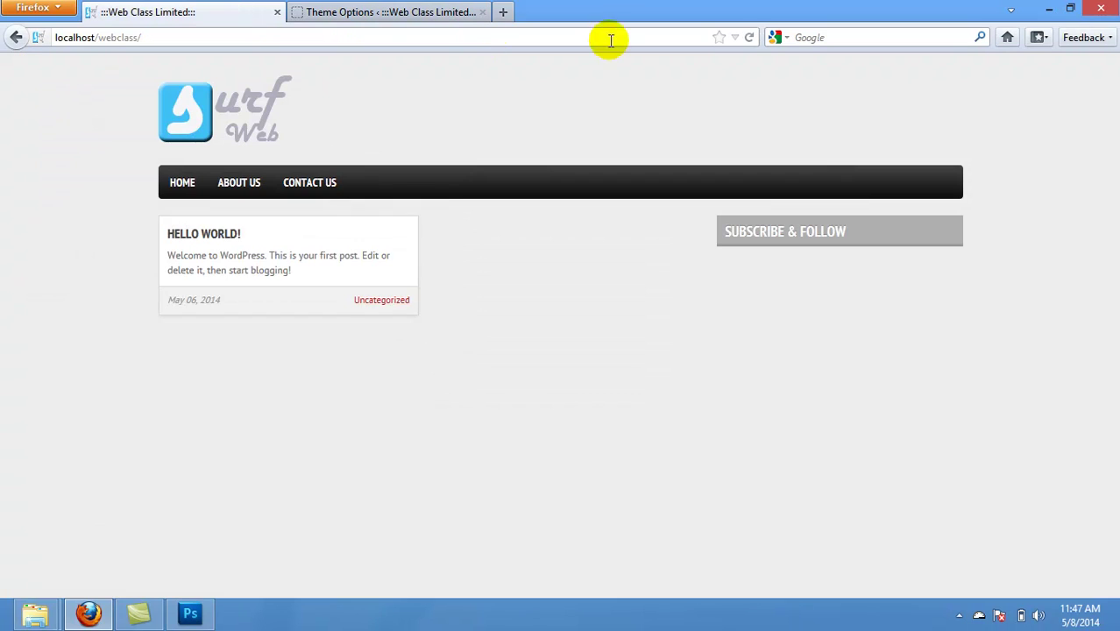
{"action": "left_click", "coordinate": [750, 37]}
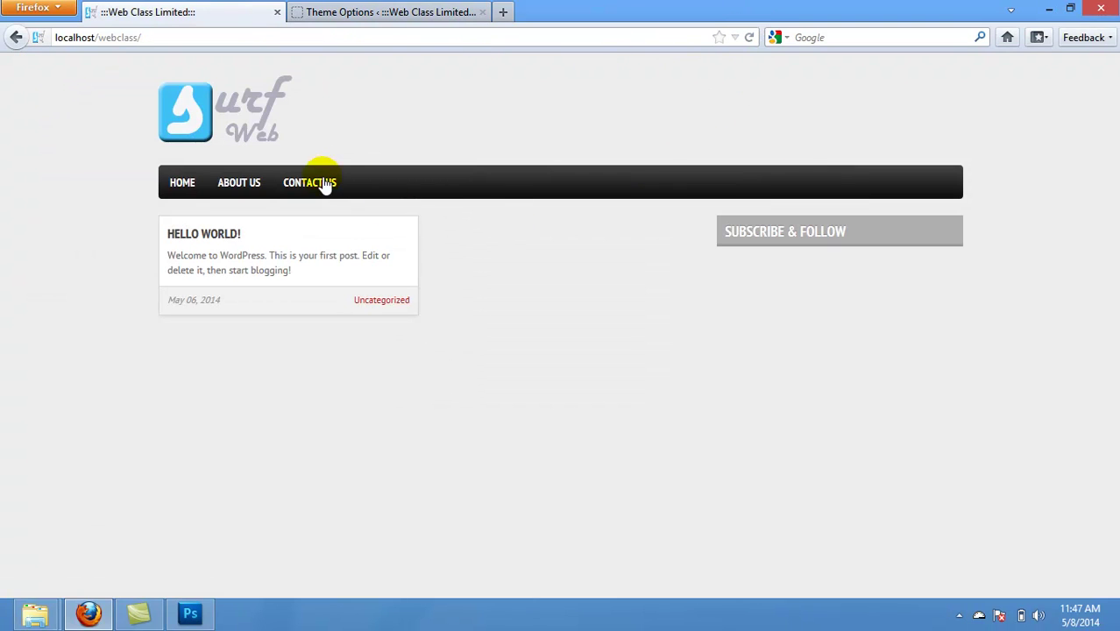
{"action": "left_click", "coordinate": [179, 181]}
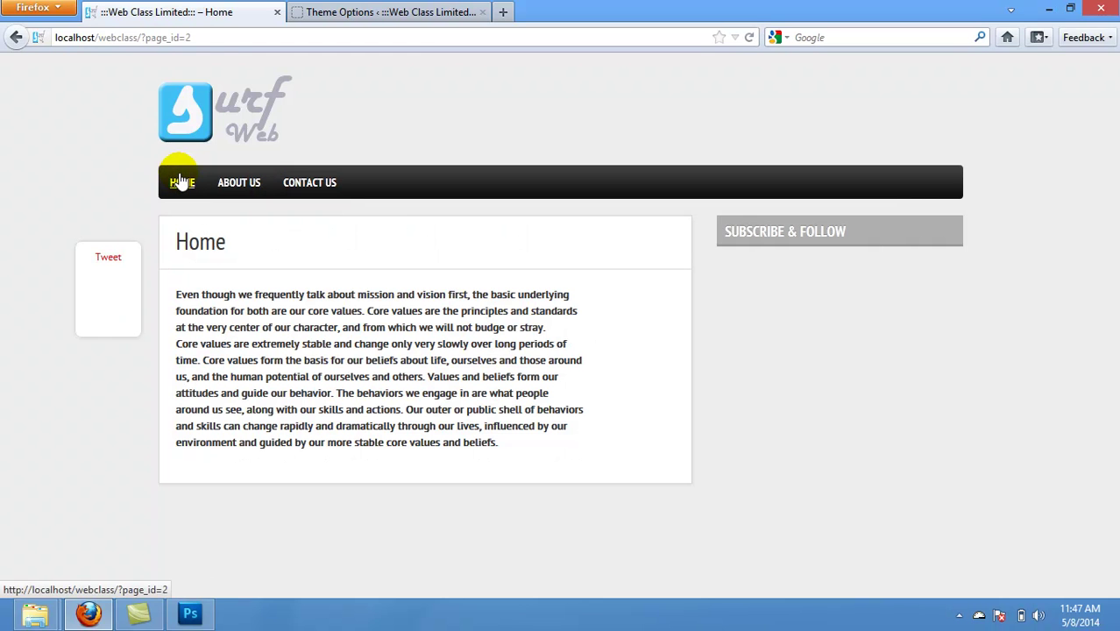
{"action": "left_click", "coordinate": [18, 38]}
{"action": "left_click", "coordinate": [419, 11]}
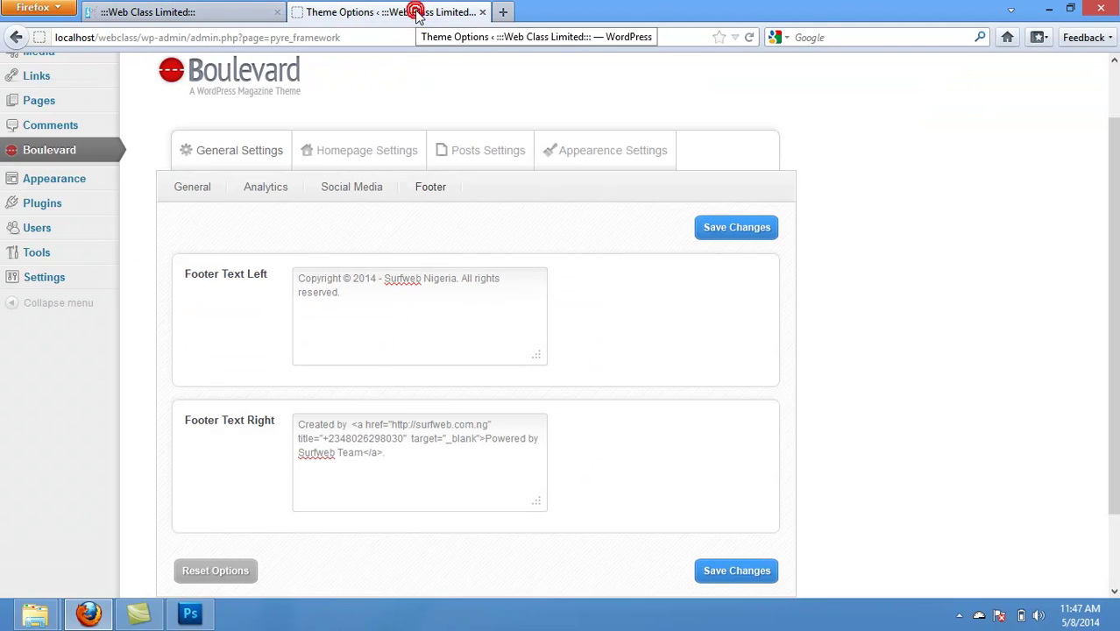
Step: Empty the Twitter ID and Facebook ID fields and save the Social Media settings
{"action": "left_click", "coordinate": [416, 449]}
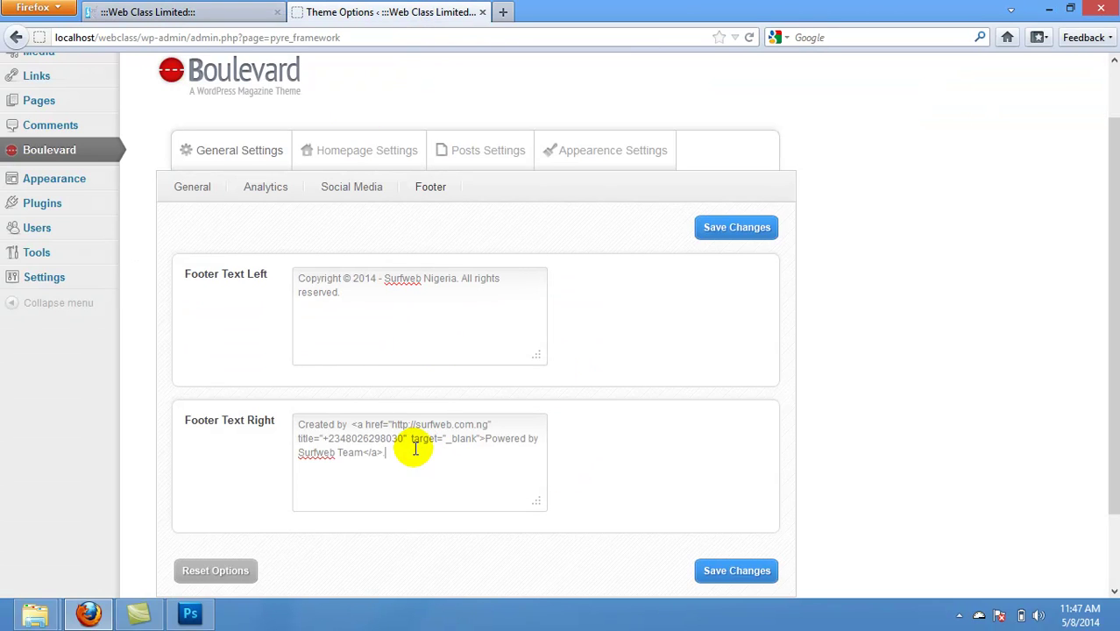
{"action": "left_click", "coordinate": [351, 188]}
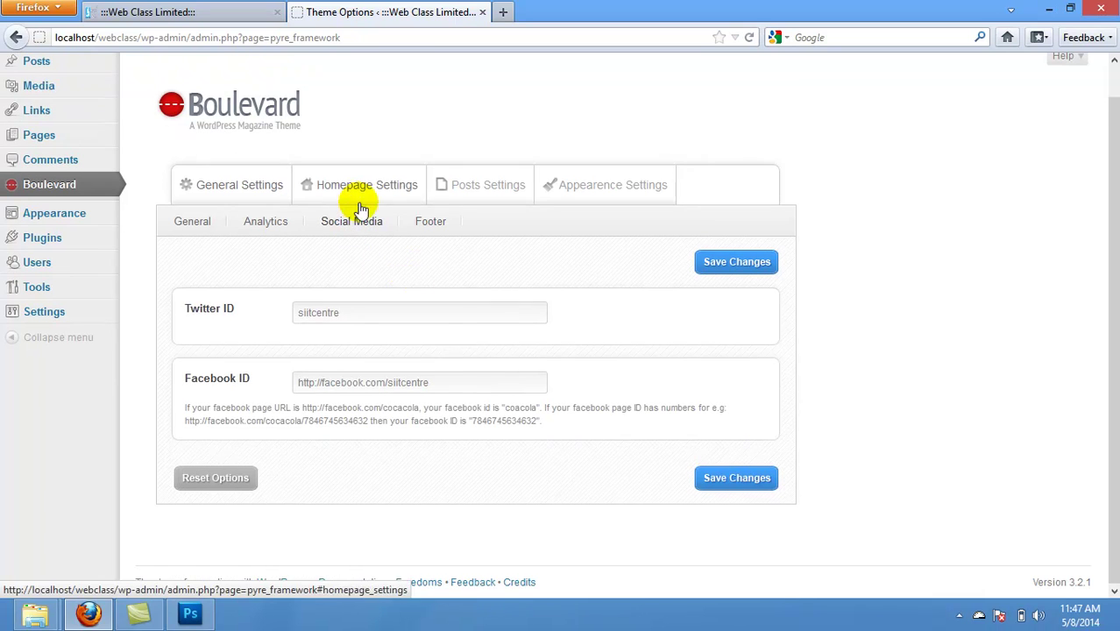
{"action": "left_click_drag", "start_coordinate": [393, 312], "coordinate": [256, 310]}
{"action": "key", "text": "BackSpace"}
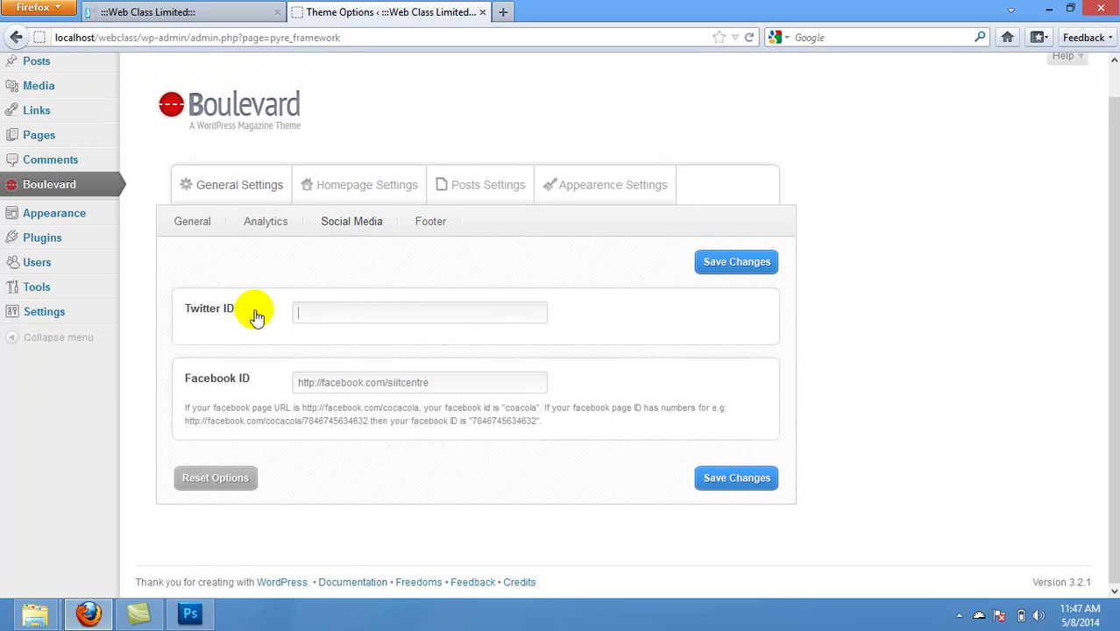
{"action": "left_click_drag", "start_coordinate": [440, 384], "coordinate": [298, 382]}
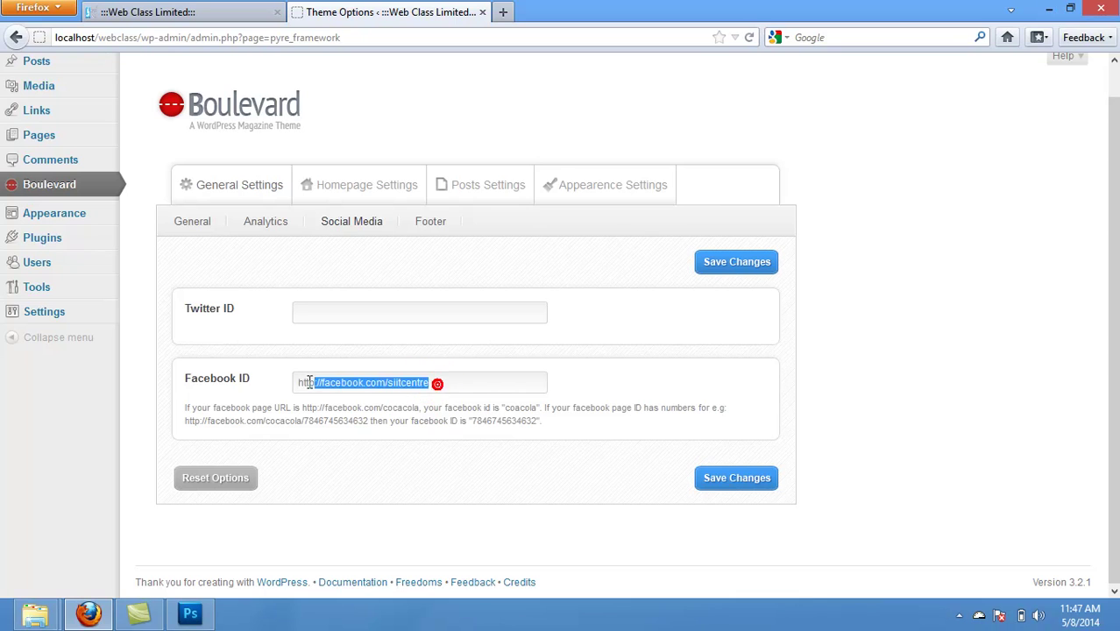
{"action": "key", "text": "BackSpace"}
{"action": "left_click", "coordinate": [703, 263]}
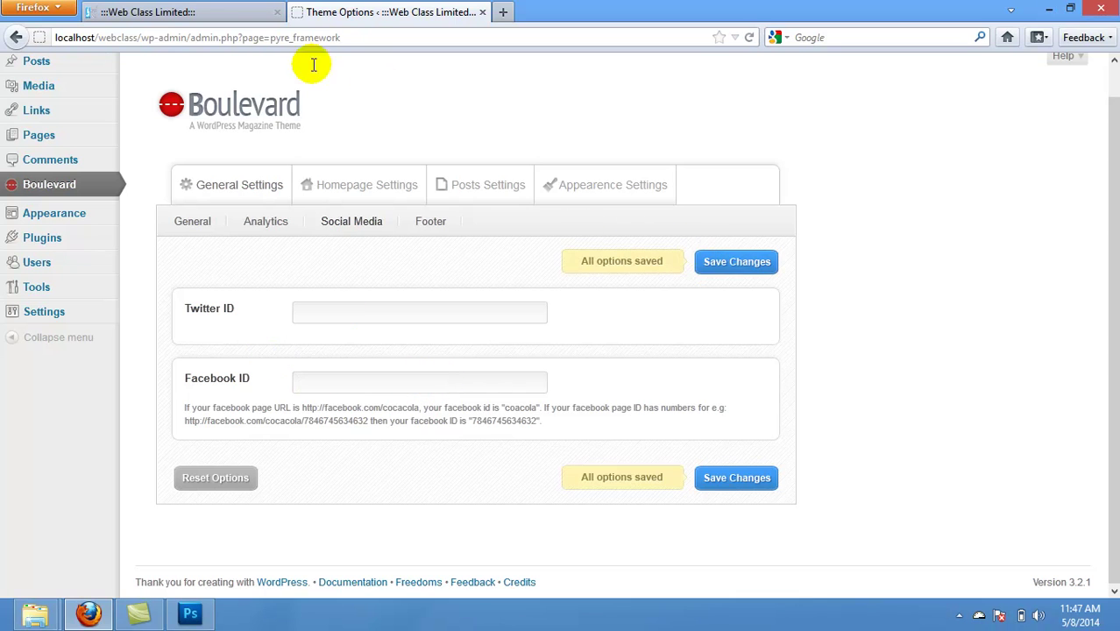
{"action": "left_click", "coordinate": [197, 13]}
Step: Reload the front page and test the Surfweb Team footer link, closing the failed page
{"action": "left_click", "coordinate": [751, 38]}
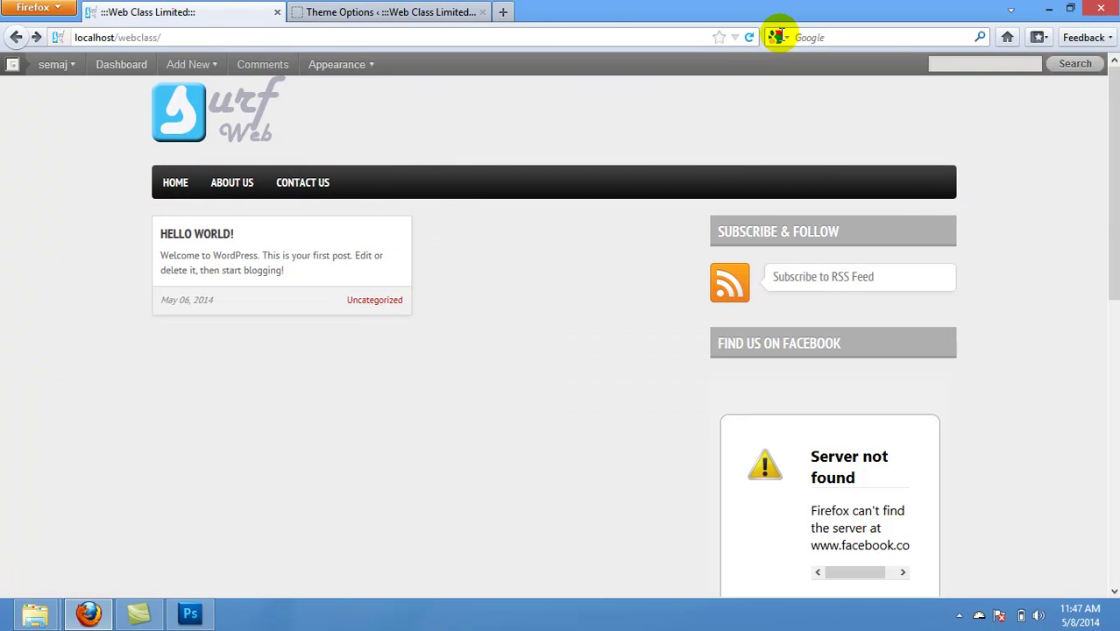
{"action": "left_click_drag", "start_coordinate": [1114, 143], "coordinate": [1117, 386]}
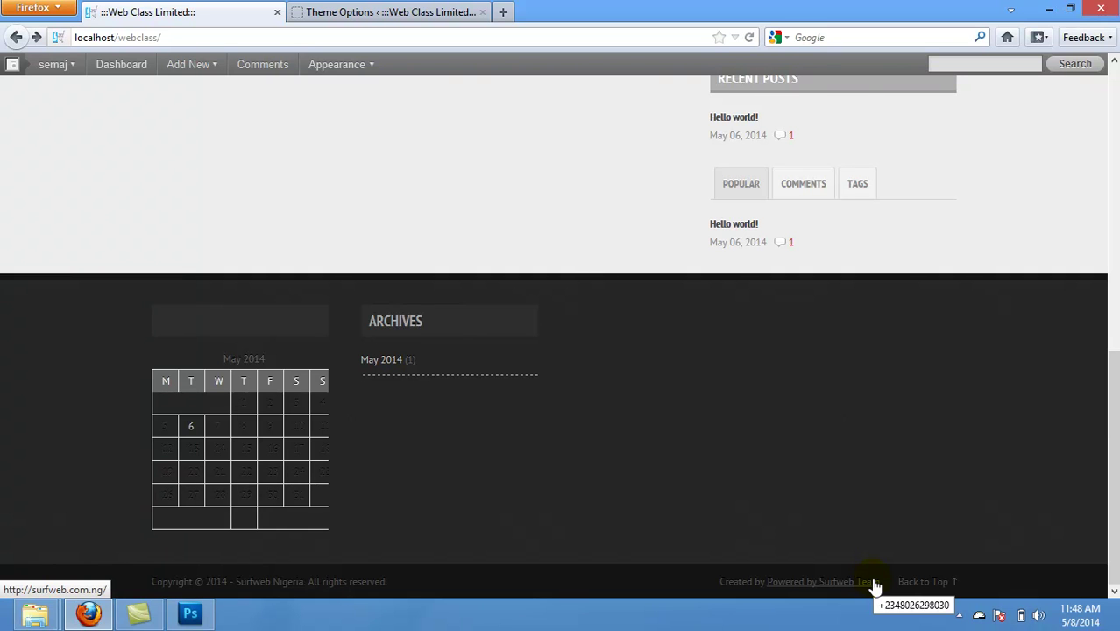
{"action": "left_click", "coordinate": [875, 584]}
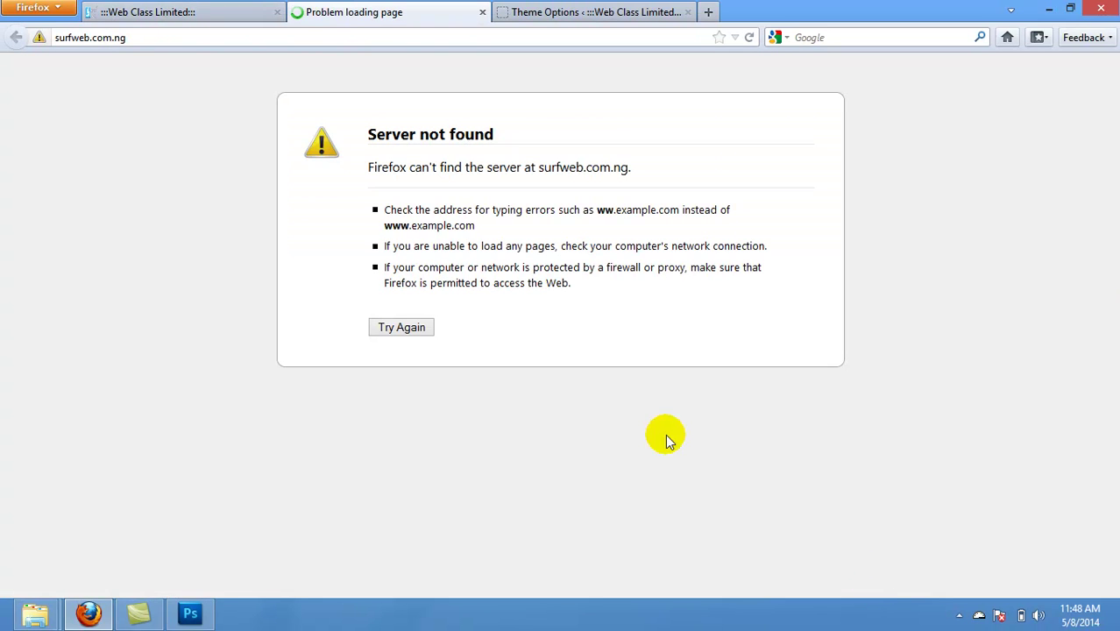
{"action": "left_click", "coordinate": [483, 13]}
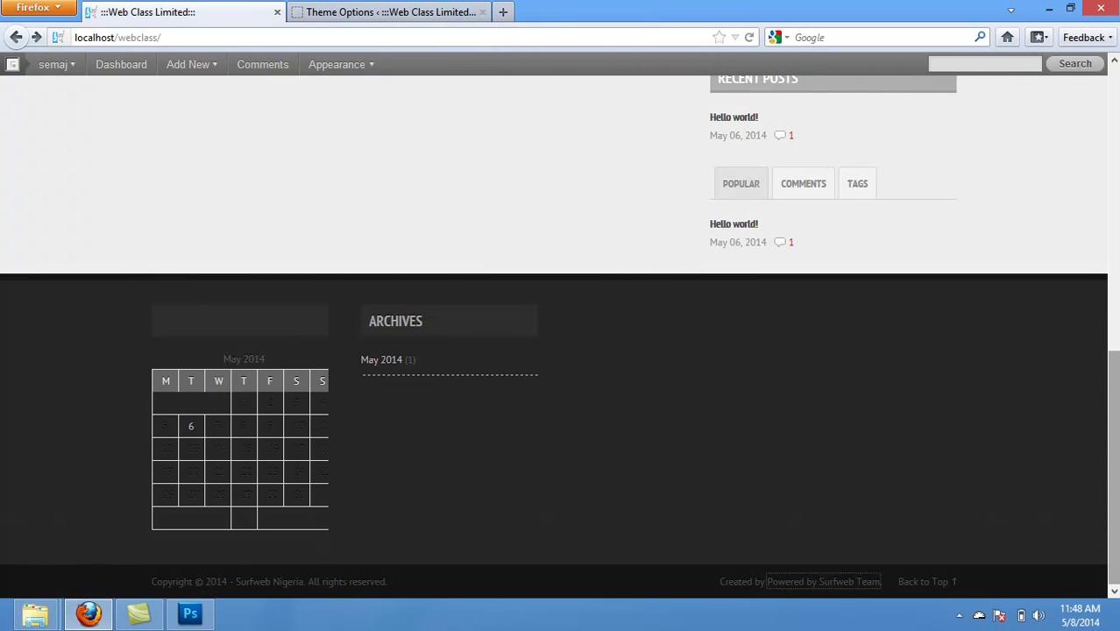
{"action": "key", "text": "Home"}
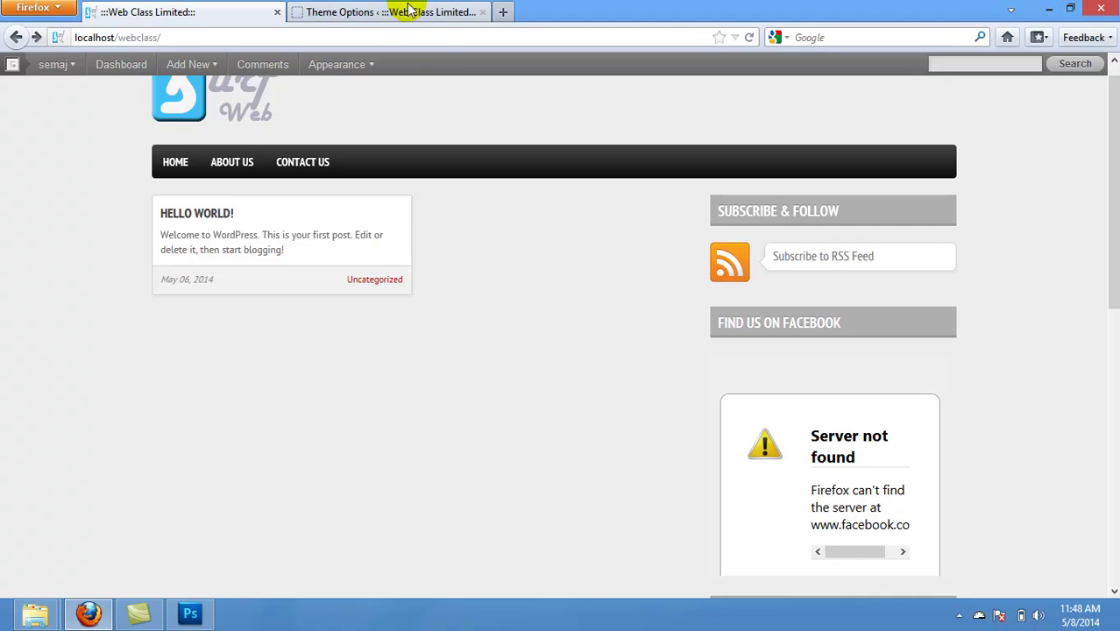
{"action": "left_click", "coordinate": [351, 10]}
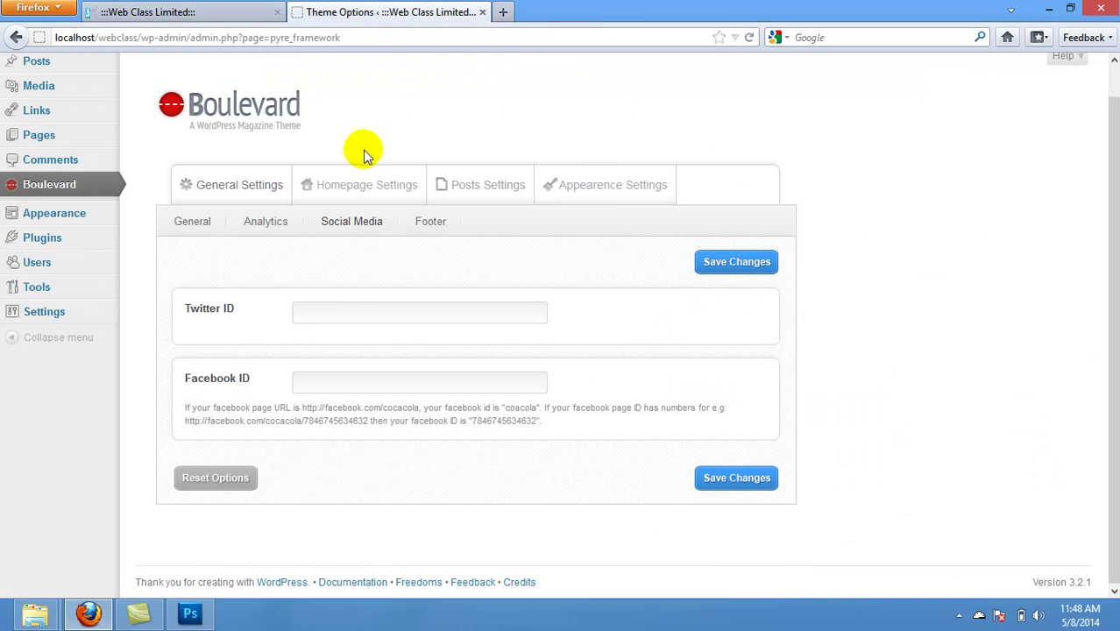
{"action": "left_click", "coordinate": [465, 188]}
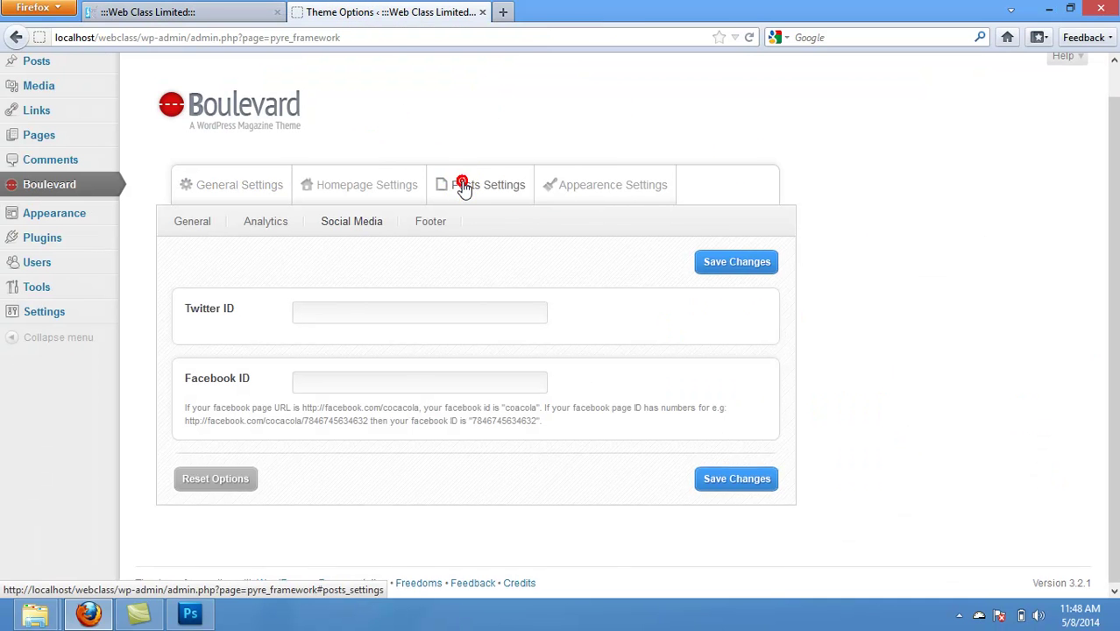
{"action": "left_click_drag", "start_coordinate": [1115, 173], "coordinate": [1115, 314]}
{"action": "scroll", "coordinate": [812, 129], "scroll_direction": "up", "scroll_amount": 10}
{"action": "left_click", "coordinate": [646, 230]}
{"action": "left_click_drag", "start_coordinate": [1112, 204], "coordinate": [1113, 238]}
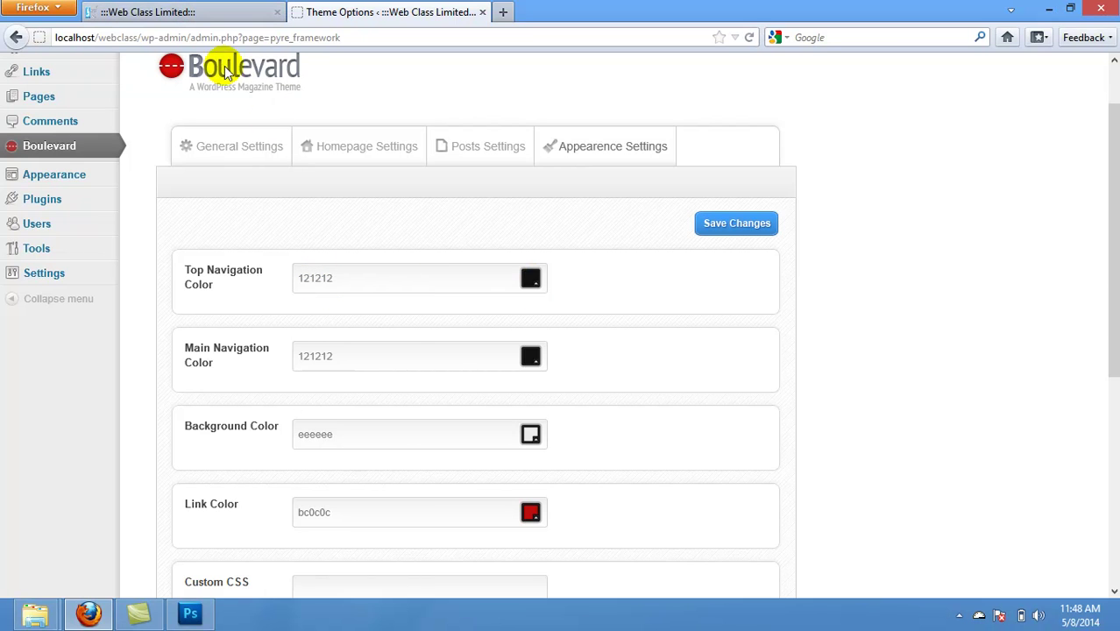
{"action": "left_click", "coordinate": [159, 18]}
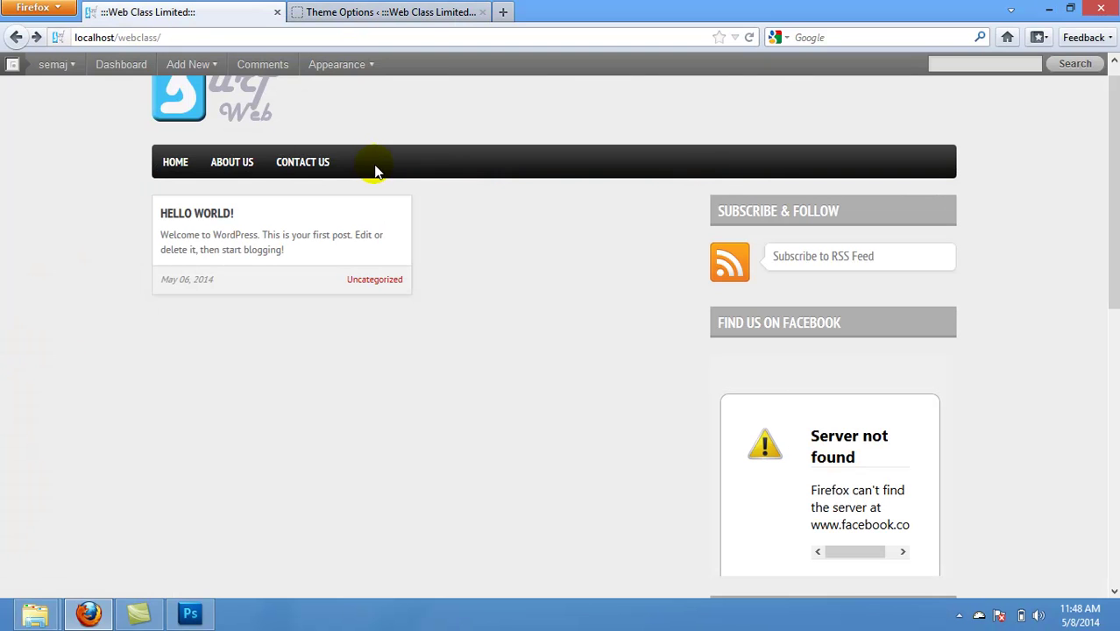
Step: Replace the Top Navigation Color 121212 with FF0000 and save the theme options
{"action": "left_click", "coordinate": [351, 11]}
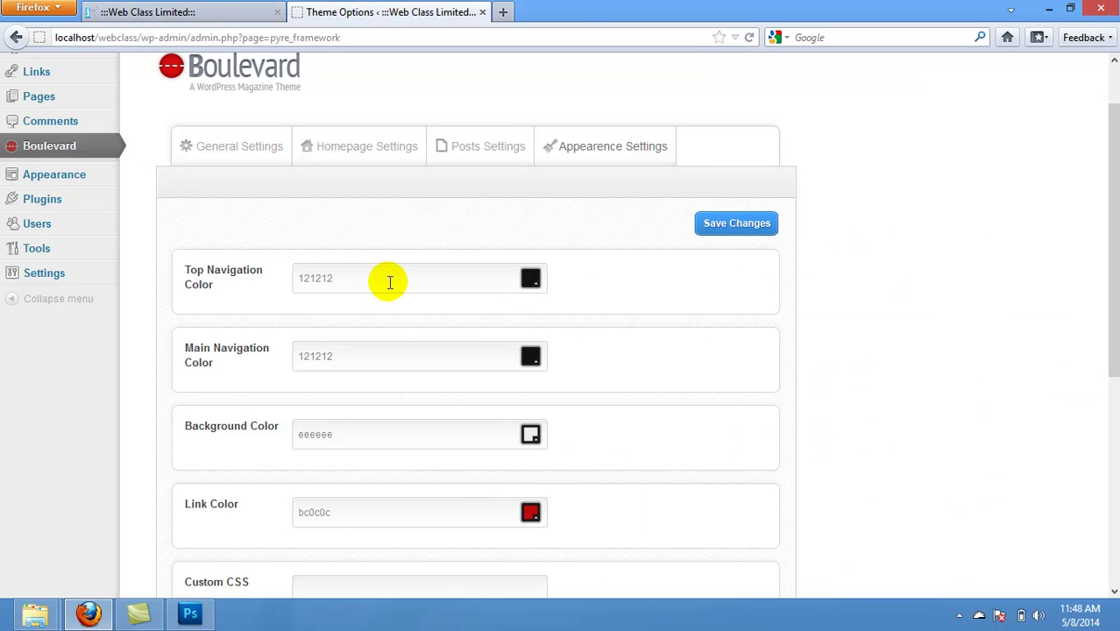
{"action": "left_click_drag", "start_coordinate": [370, 282], "coordinate": [262, 279]}
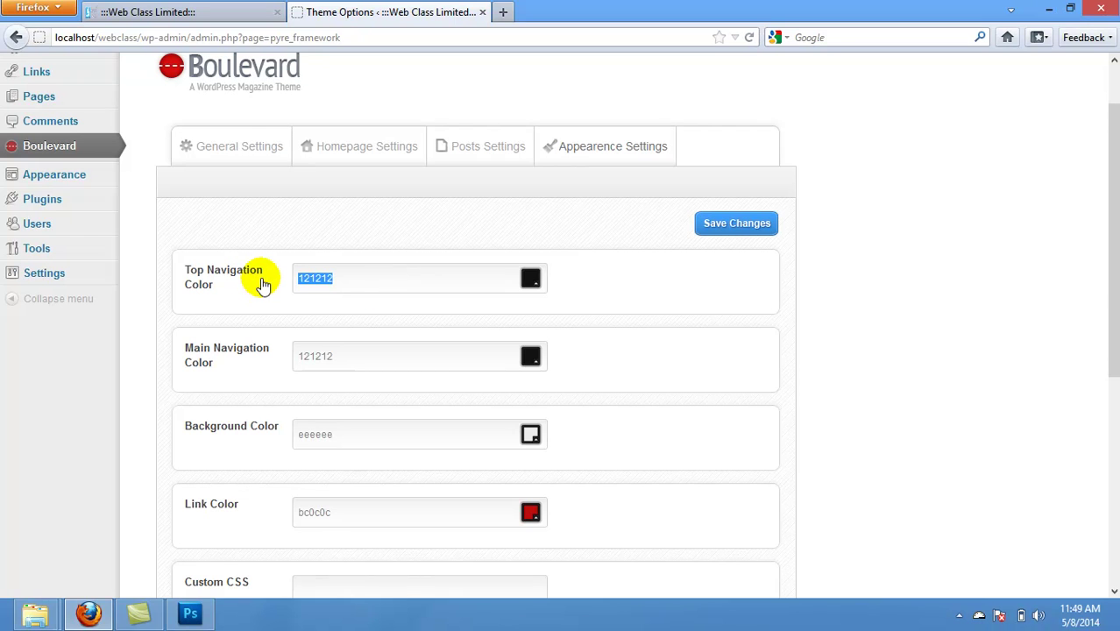
{"action": "type", "text": "f"}
{"action": "key", "text": "Tab"}
{"action": "left_click", "coordinate": [711, 222]}
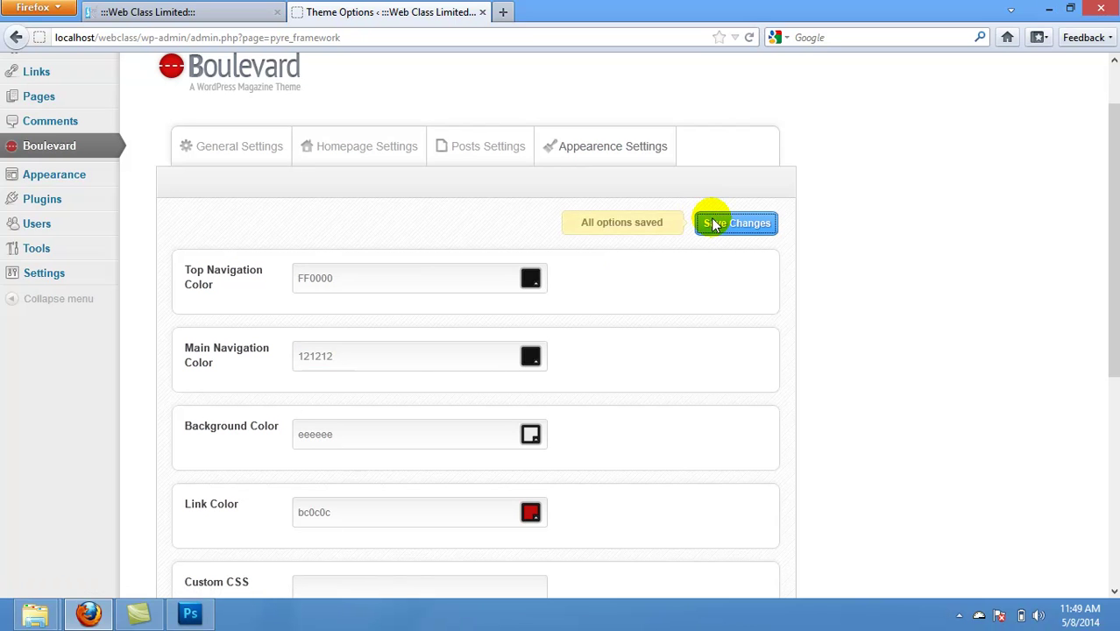
Step: Reload the live front page to check the colour, then open the Top Navigation Color picker
{"action": "left_click", "coordinate": [166, 11]}
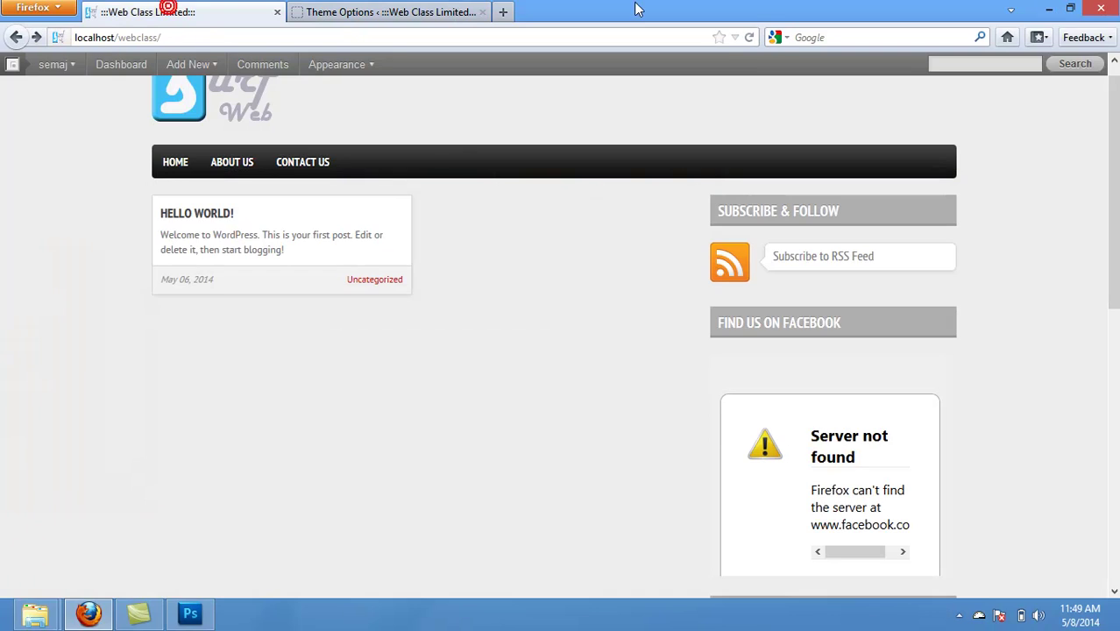
{"action": "left_click", "coordinate": [748, 37]}
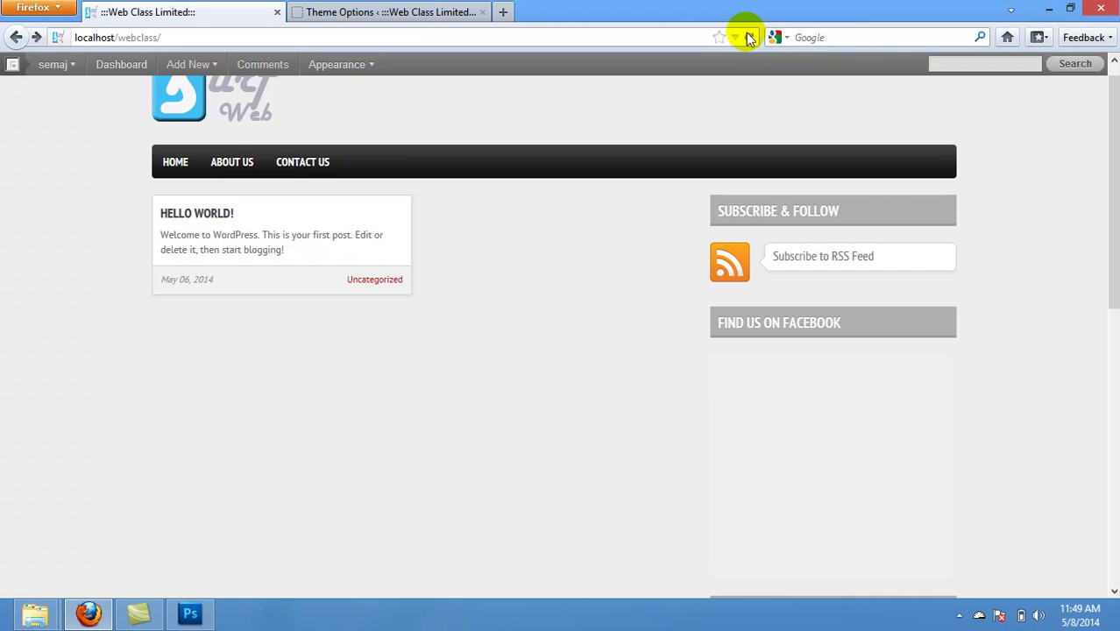
{"action": "left_click", "coordinate": [748, 37]}
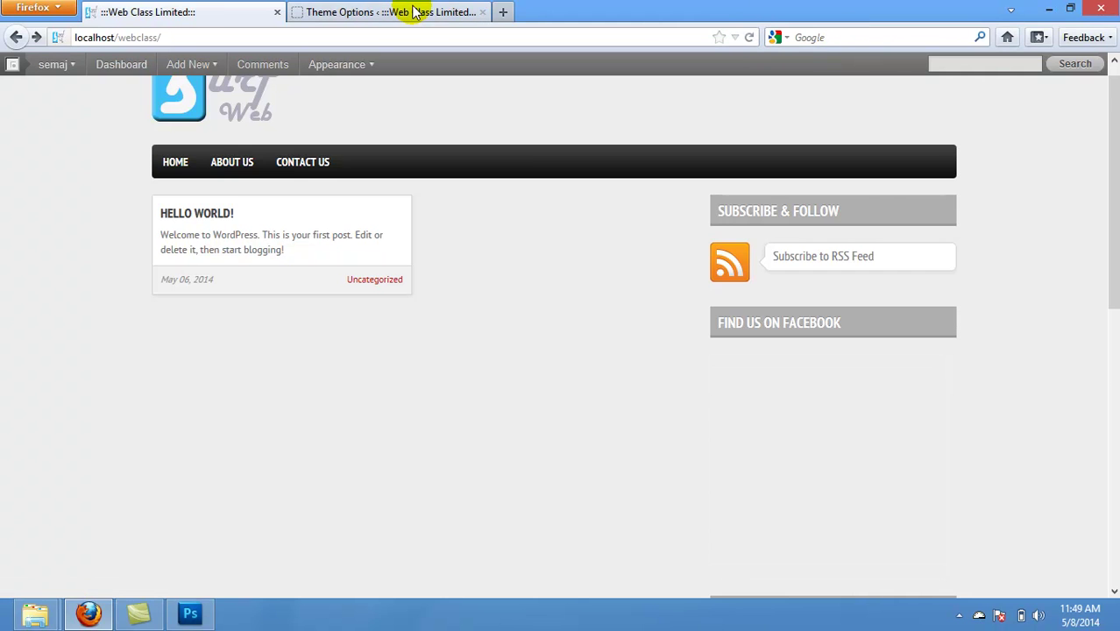
{"action": "left_click", "coordinate": [416, 13]}
{"action": "left_click", "coordinate": [531, 280]}
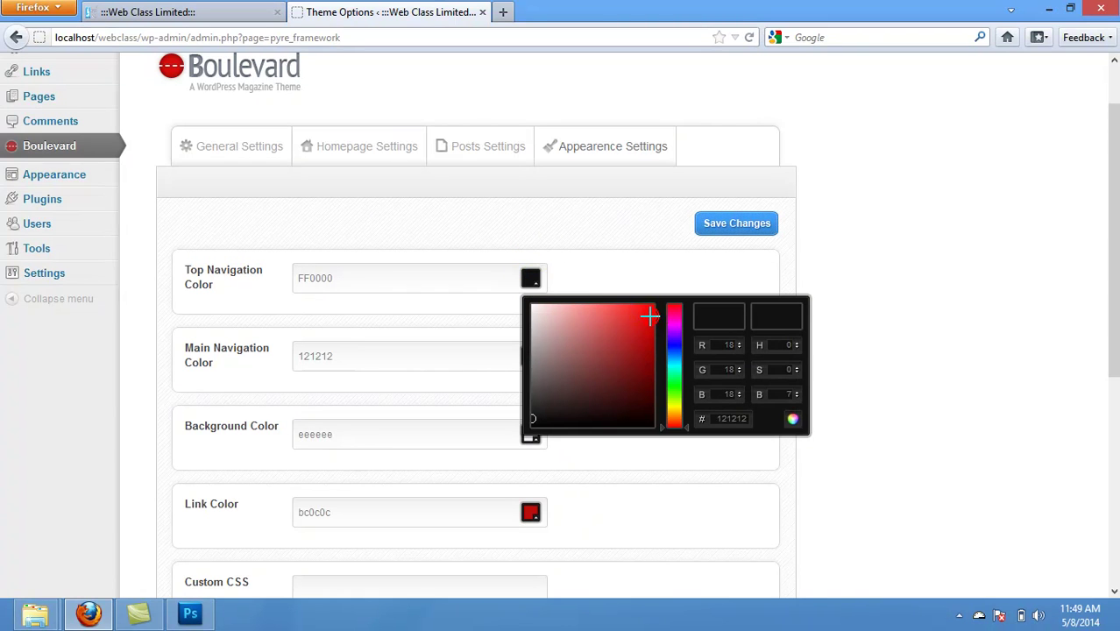
Step: Pick a bright red for Top Navigation Color in the colour gradient
{"action": "left_click", "coordinate": [650, 317]}
{"action": "left_click", "coordinate": [674, 309]}
{"action": "left_click", "coordinate": [532, 418]}
{"action": "left_click_drag", "start_coordinate": [533, 421], "coordinate": [647, 326]}
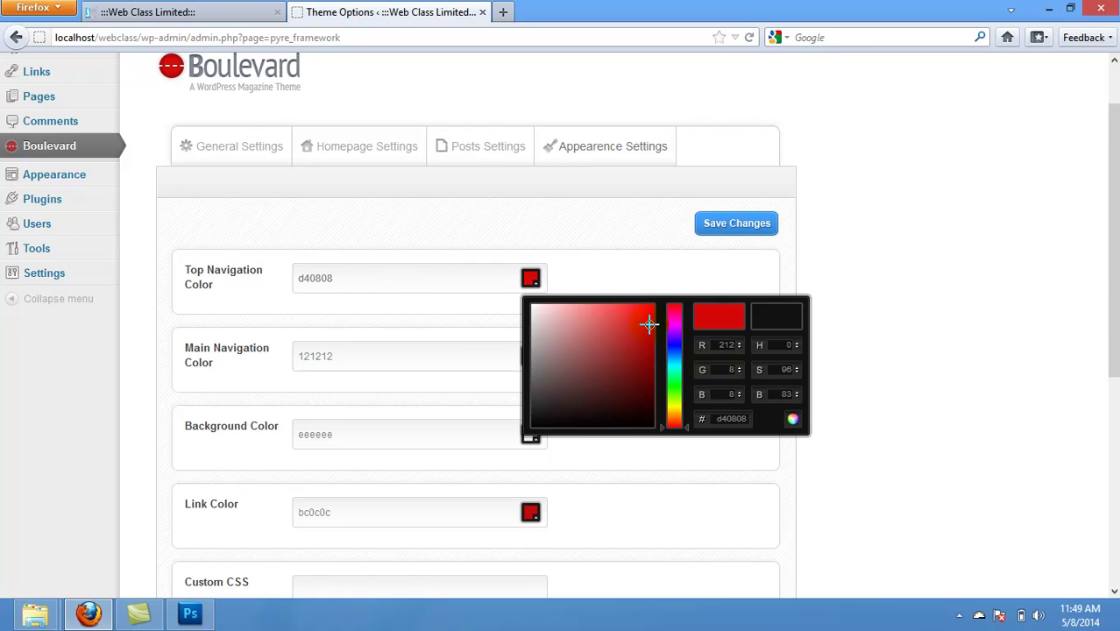
Step: Edit the hex code toward FF0000
{"action": "left_click_drag", "start_coordinate": [717, 418], "coordinate": [752, 419]}
{"action": "type", "text": "FF0000"}
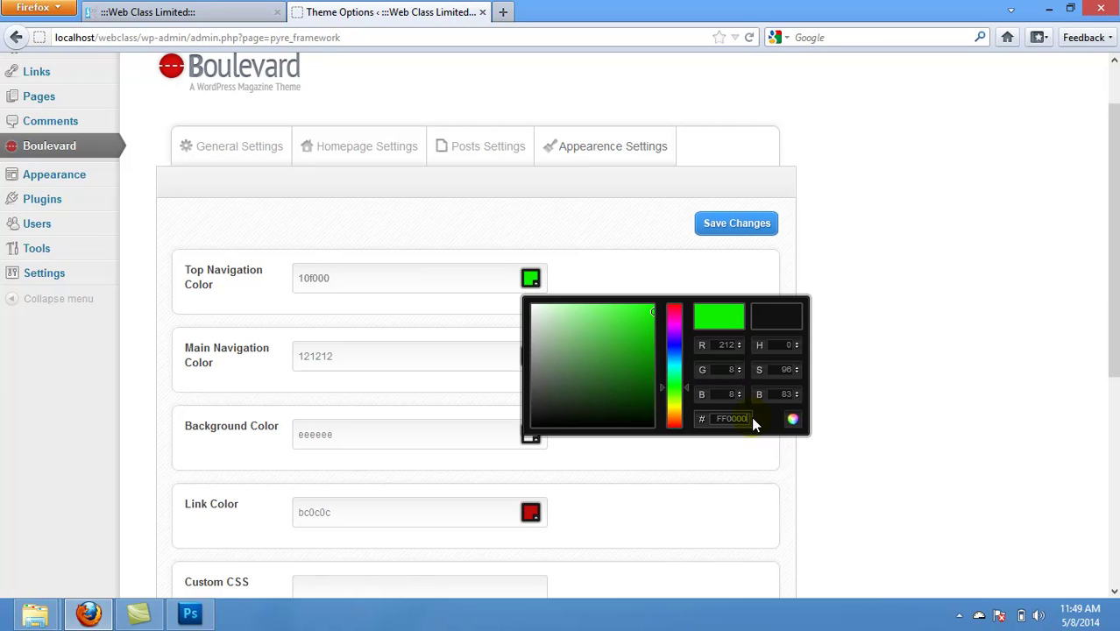
{"action": "key", "text": "BackSpace"}
{"action": "key", "text": "BackSpace"}
{"action": "key", "text": "BackSpace"}
{"action": "key", "text": "BackSpace"}
{"action": "type", "text": "ff"}
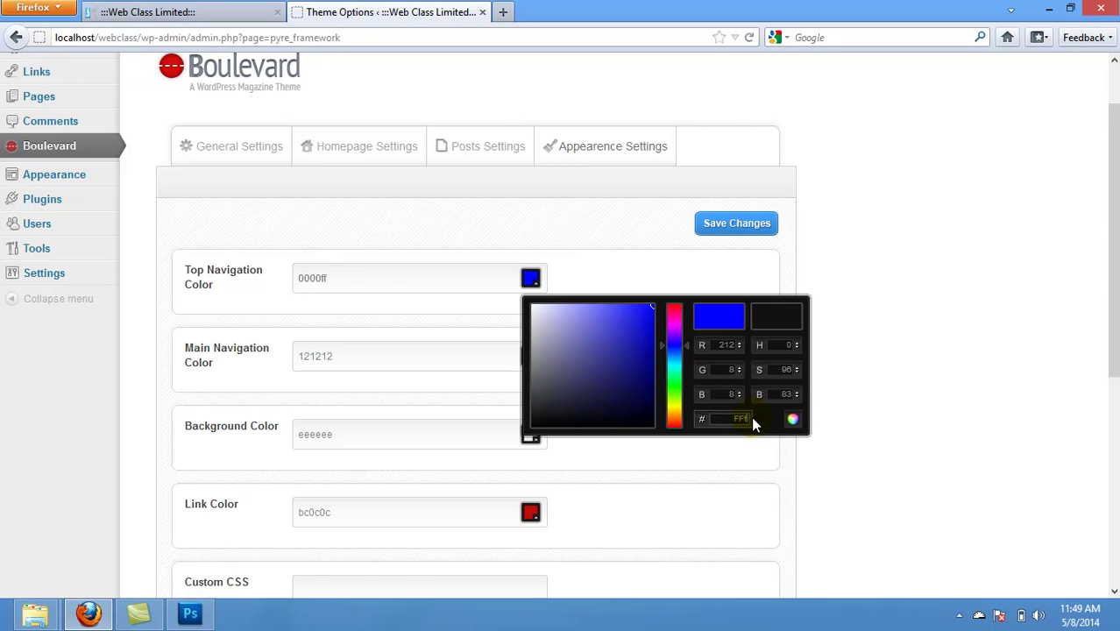
{"action": "key", "text": "BackSpace"}
{"action": "key", "text": "BackSpace"}
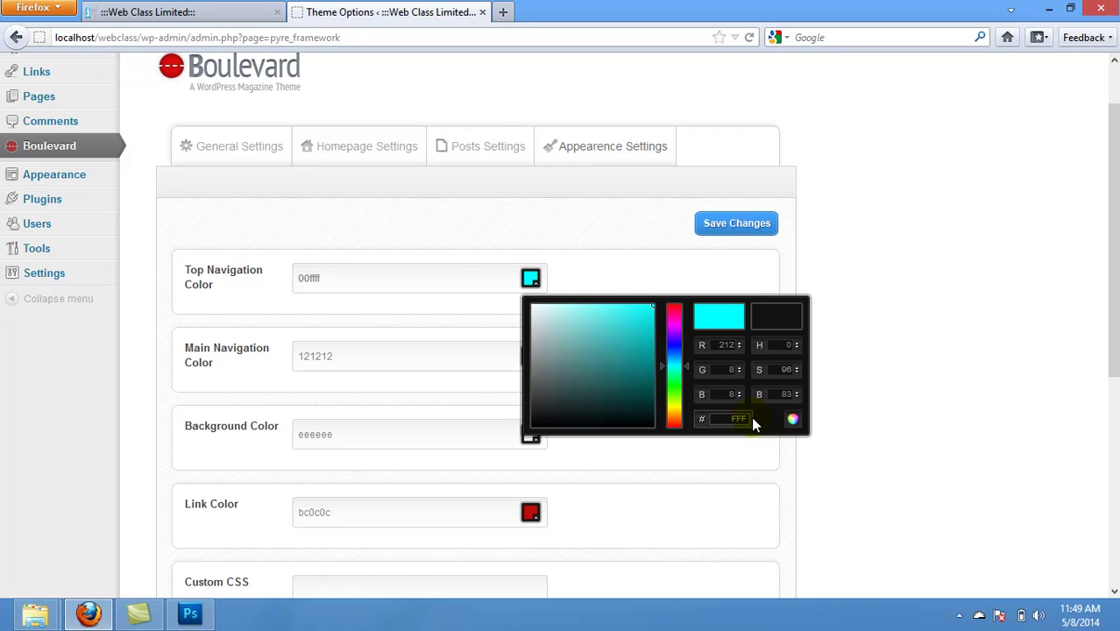
{"action": "type", "text": "f"}
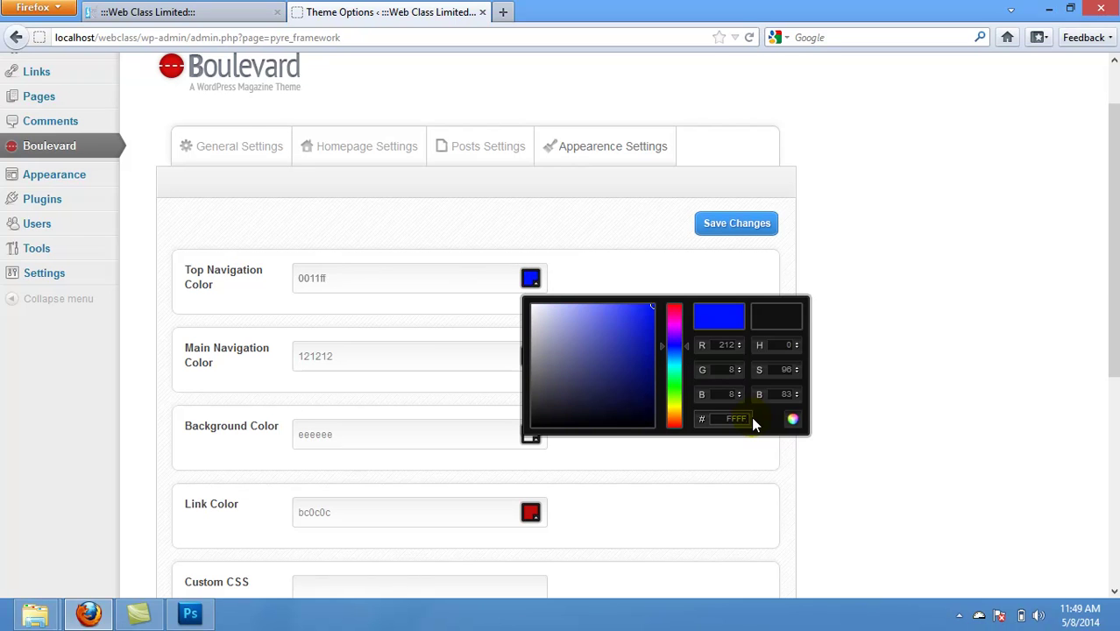
{"action": "type", "text": "00"}
{"action": "key", "text": "BackSpace"}
{"action": "key", "text": "BackSpace"}
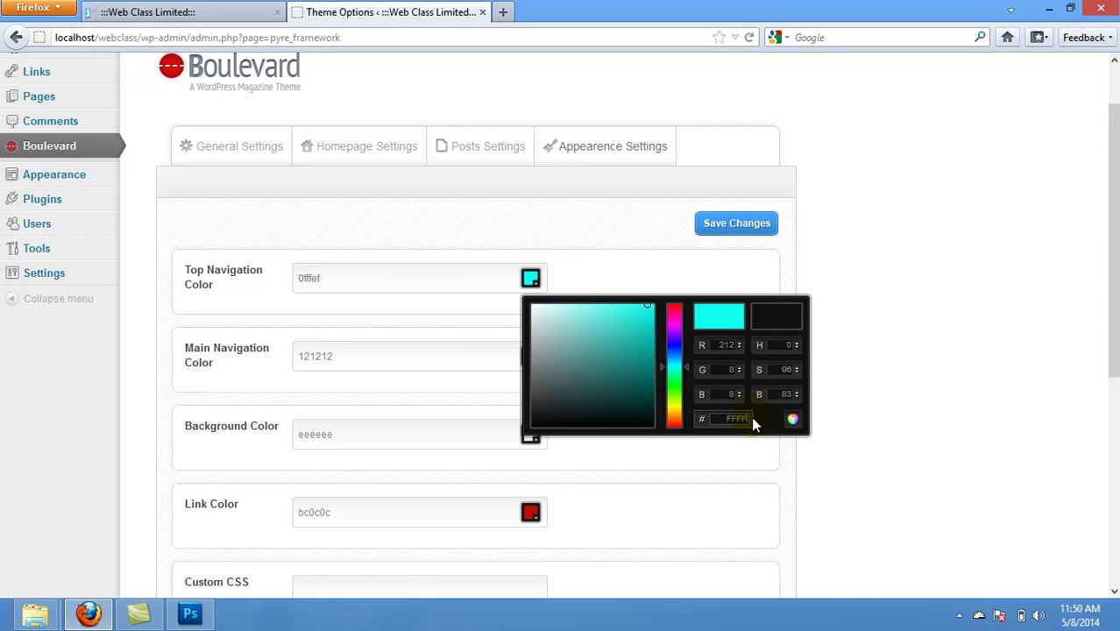
Step: Adjust the hue to settle on red f50000 and save the options
{"action": "left_click", "coordinate": [652, 304]}
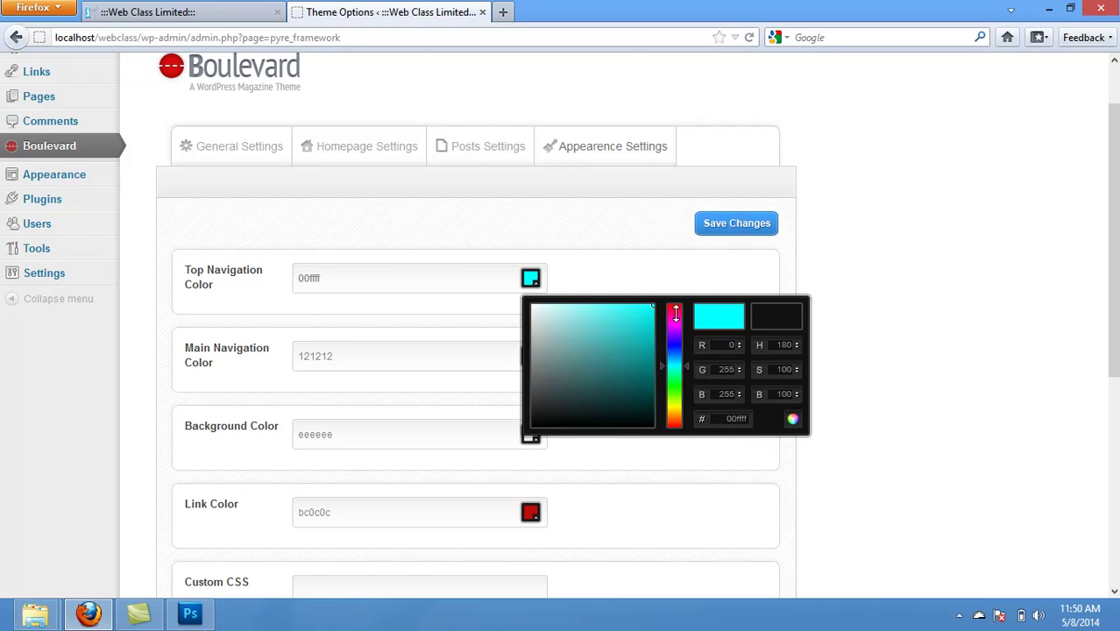
{"action": "mouse_move", "coordinate": [652, 302]}
{"action": "left_mouse_down"}
{"action": "mouse_move", "coordinate": [631, 325]}
{"action": "mouse_move", "coordinate": [637, 334]}
{"action": "mouse_move", "coordinate": [673, 314]}
{"action": "mouse_move", "coordinate": [666, 370]}
{"action": "mouse_move", "coordinate": [662, 302]}
{"action": "left_mouse_up"}
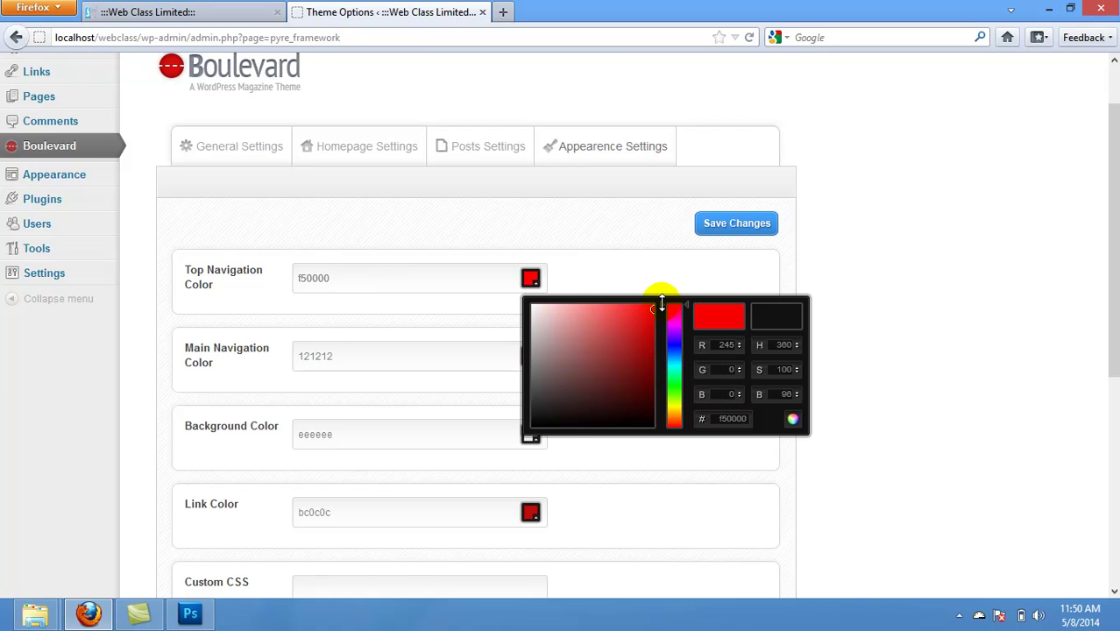
{"action": "left_click", "coordinate": [716, 229]}
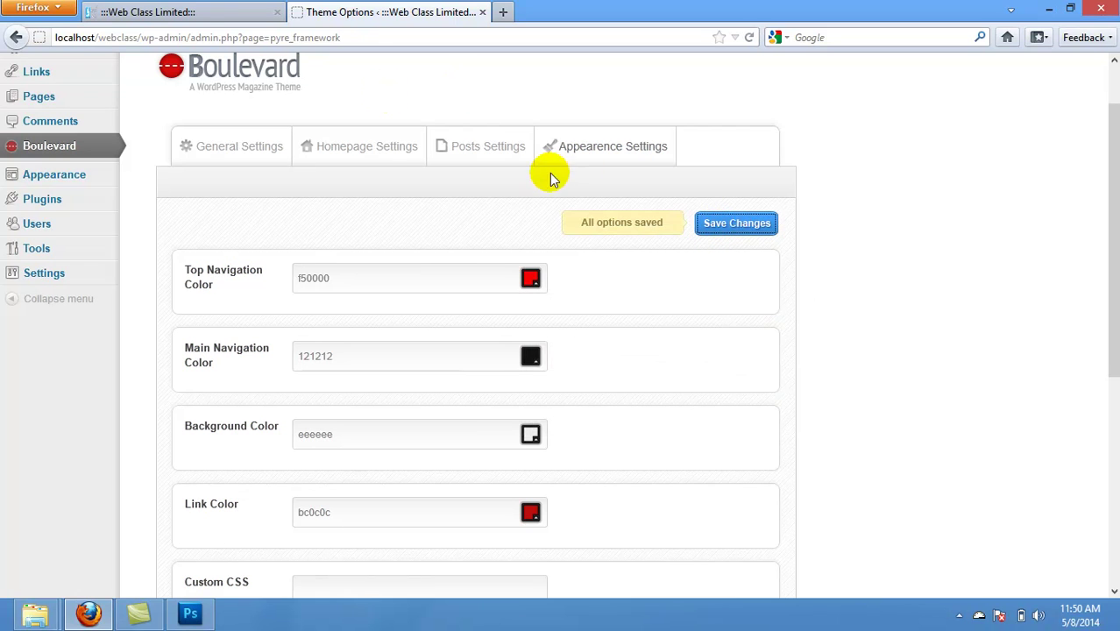
{"action": "left_click", "coordinate": [210, 11]}
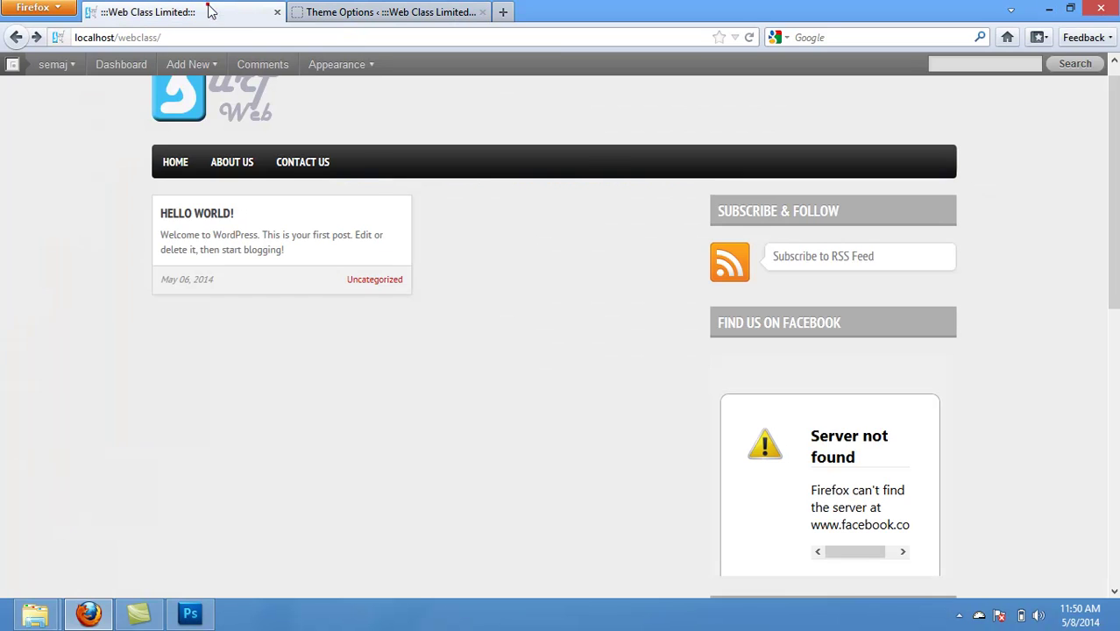
{"action": "left_click", "coordinate": [749, 37]}
{"action": "left_click", "coordinate": [750, 37]}
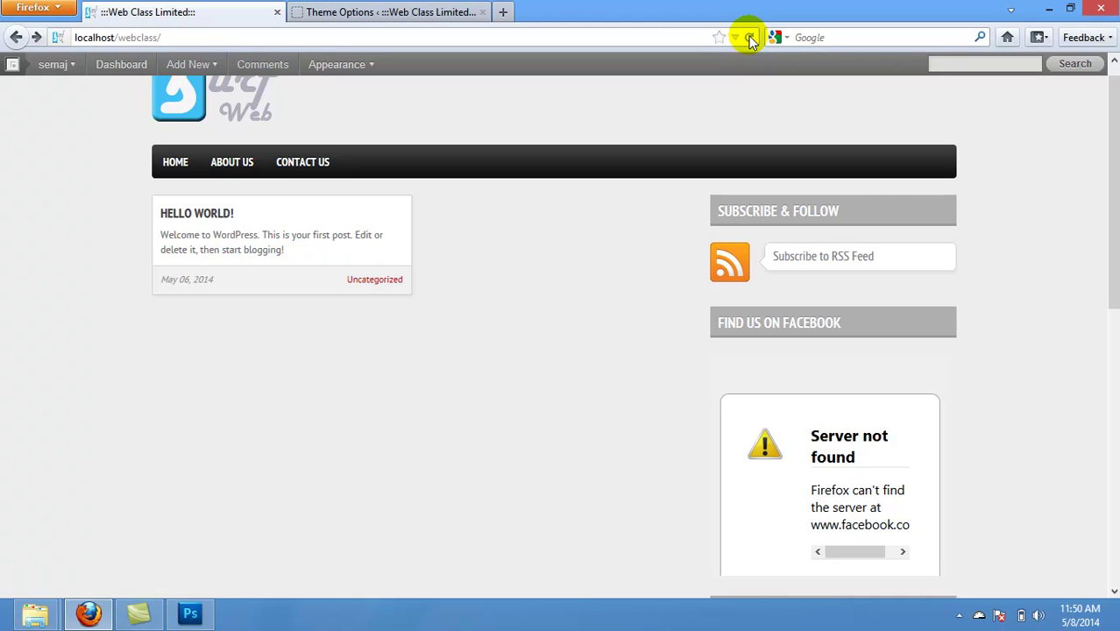
{"action": "left_click", "coordinate": [749, 37]}
{"action": "left_click_drag", "start_coordinate": [1110, 128], "coordinate": [1114, 105]}
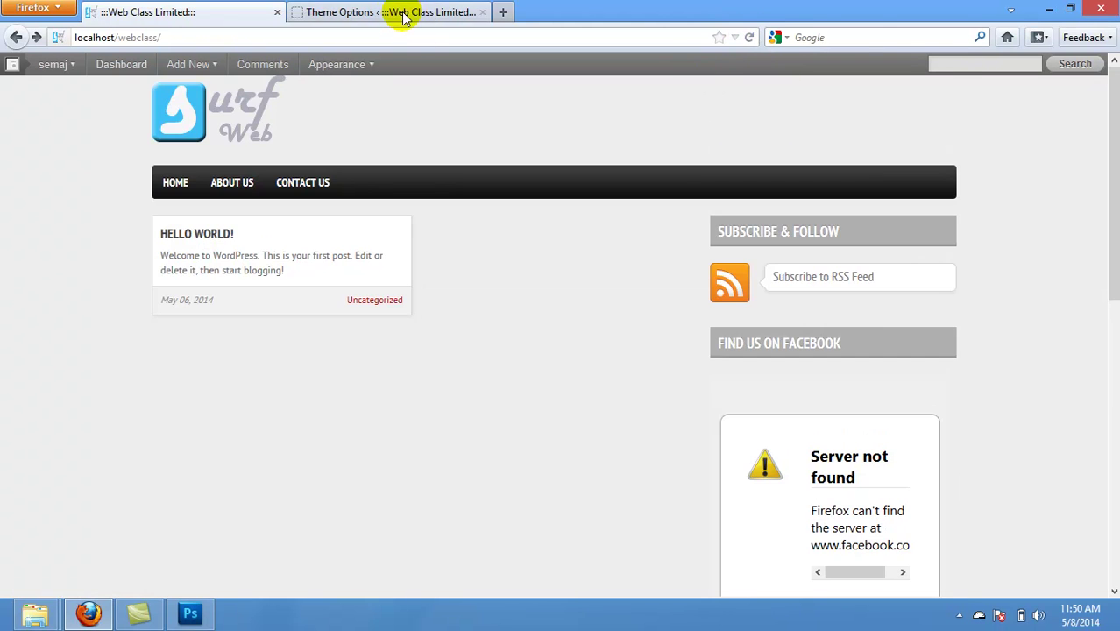
{"action": "left_click", "coordinate": [406, 13]}
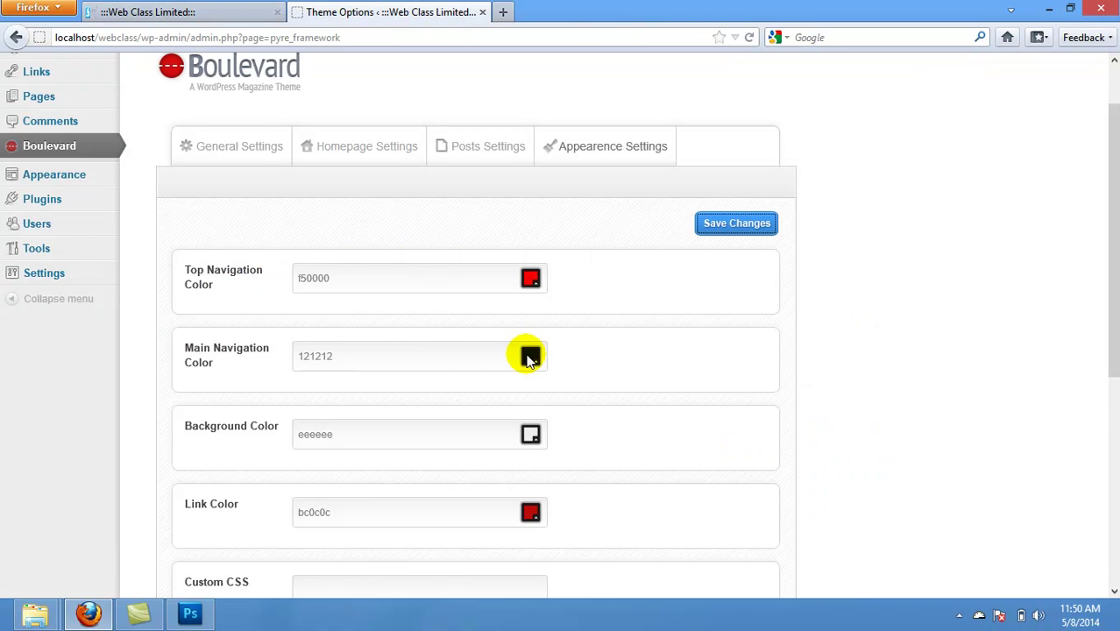
{"action": "left_click", "coordinate": [250, 13]}
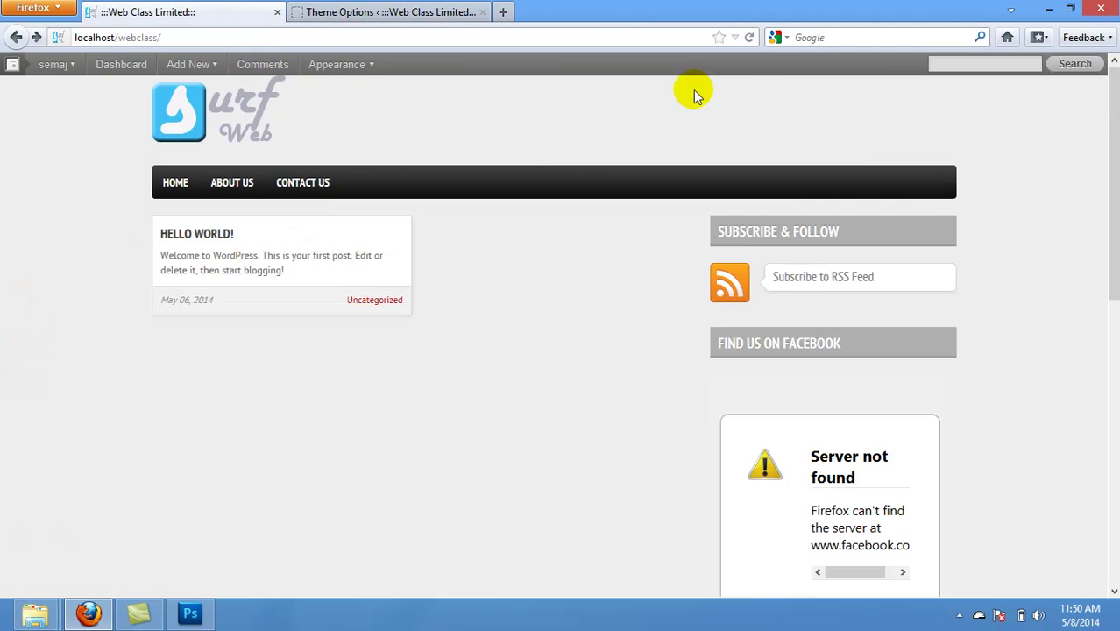
{"action": "left_click", "coordinate": [329, 12]}
{"action": "left_click_drag", "start_coordinate": [362, 282], "coordinate": [295, 283]}
{"action": "key", "text": "ctrl+c"}
{"action": "left_click", "coordinate": [350, 358]}
Step: Set the Main Navigation Color to red fa0505 and save the theme options
{"action": "left_click_drag", "start_coordinate": [360, 356], "coordinate": [280, 366]}
{"action": "key", "text": "ctrl+v"}
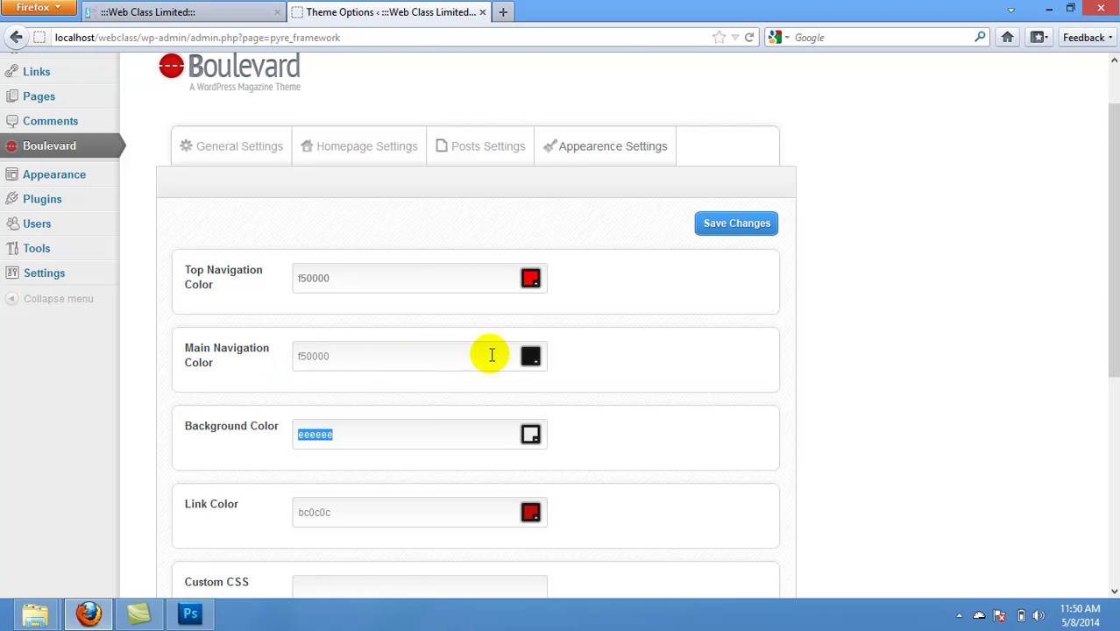
{"action": "left_click", "coordinate": [530, 356]}
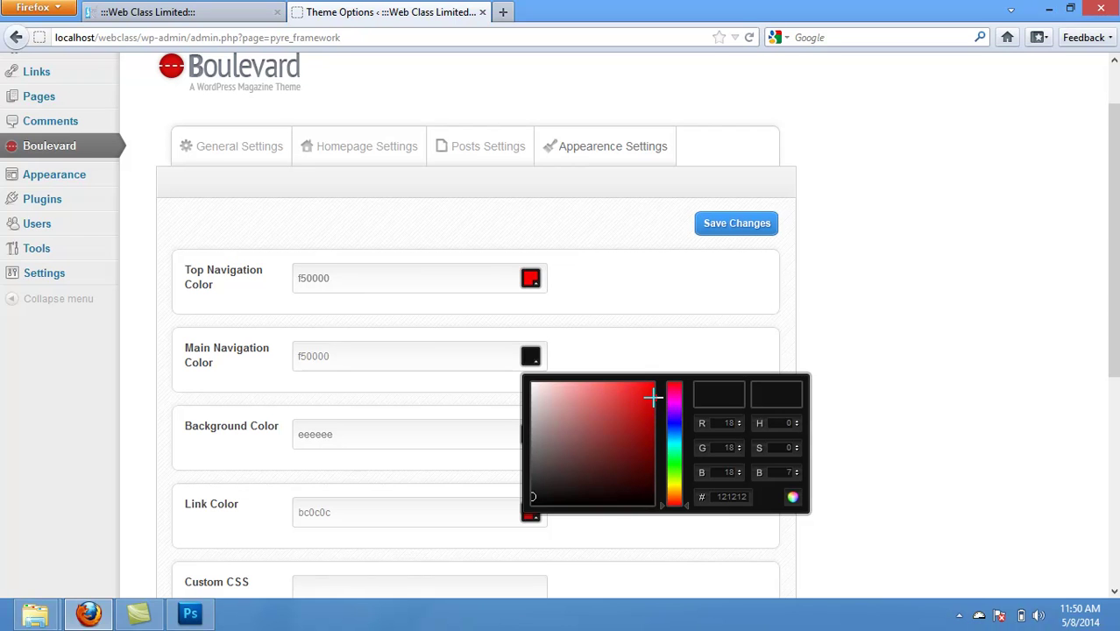
{"action": "left_click_drag", "start_coordinate": [534, 498], "coordinate": [649, 388]}
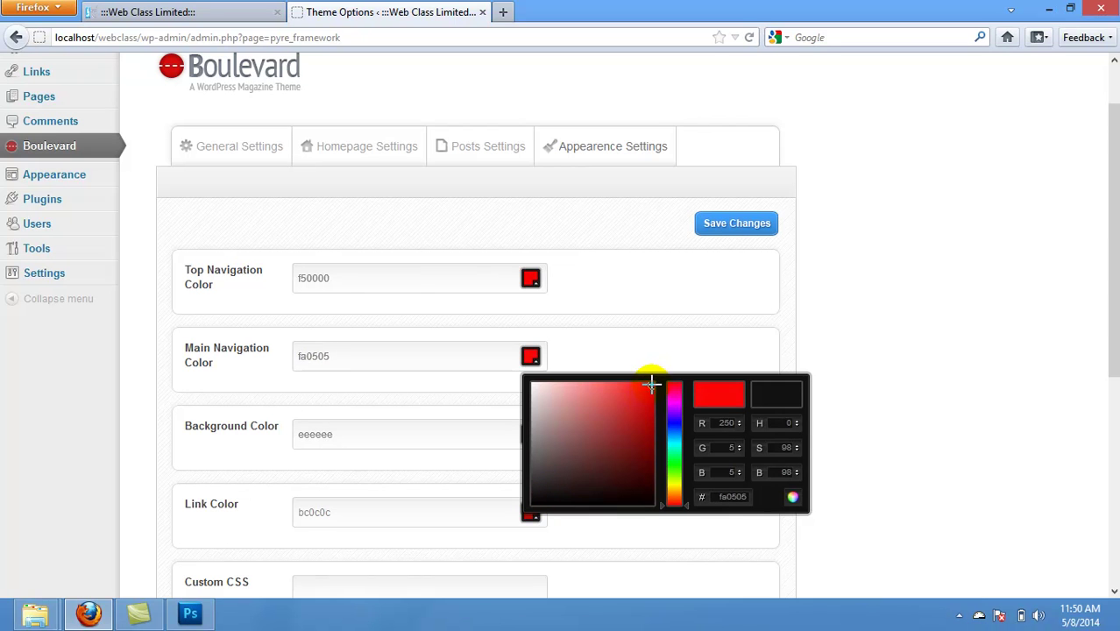
{"action": "left_click", "coordinate": [738, 230]}
Step: Reload the site's front page to check the red navigation bar
{"action": "left_click", "coordinate": [237, 13]}
{"action": "left_click", "coordinate": [751, 37]}
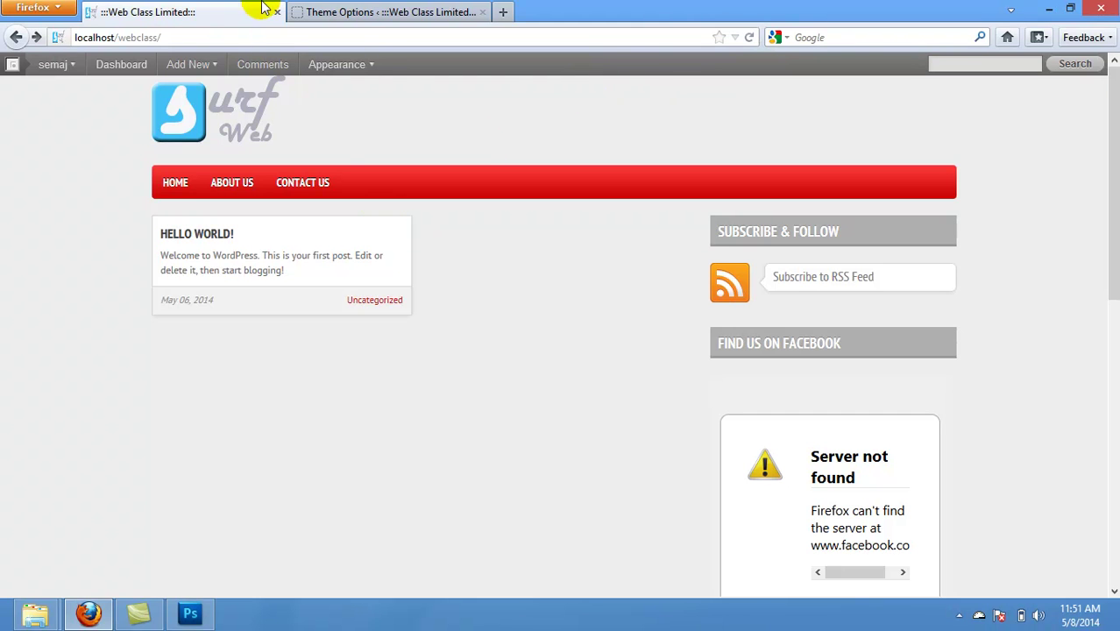
{"action": "left_click", "coordinate": [369, 14]}
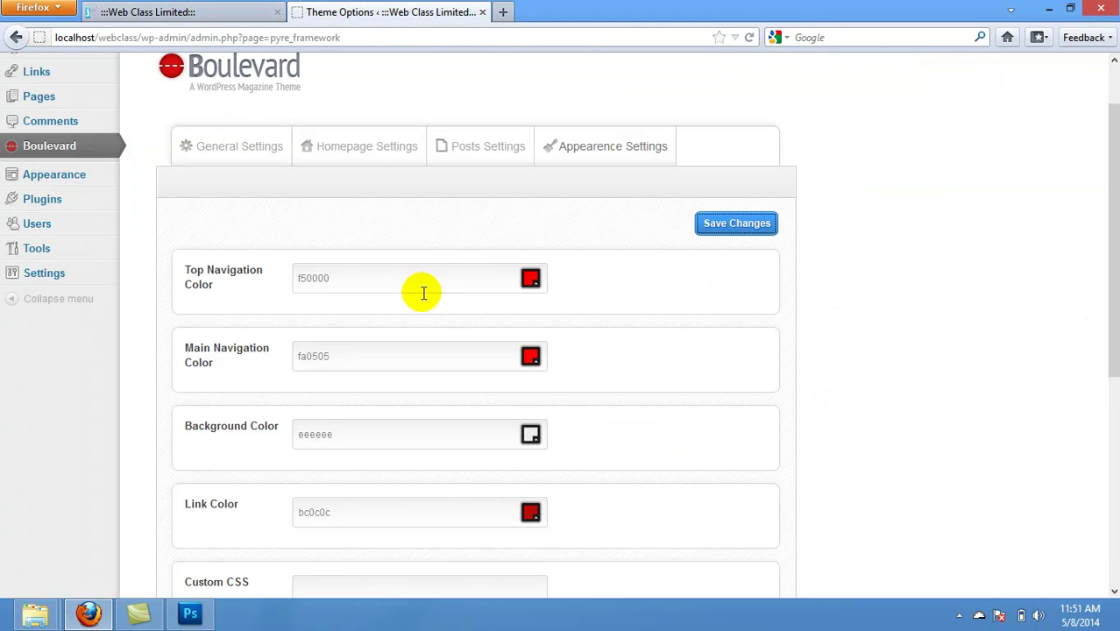
Step: Darken the Top Navigation Color back to near-black and save the settings
{"action": "left_click", "coordinate": [376, 275]}
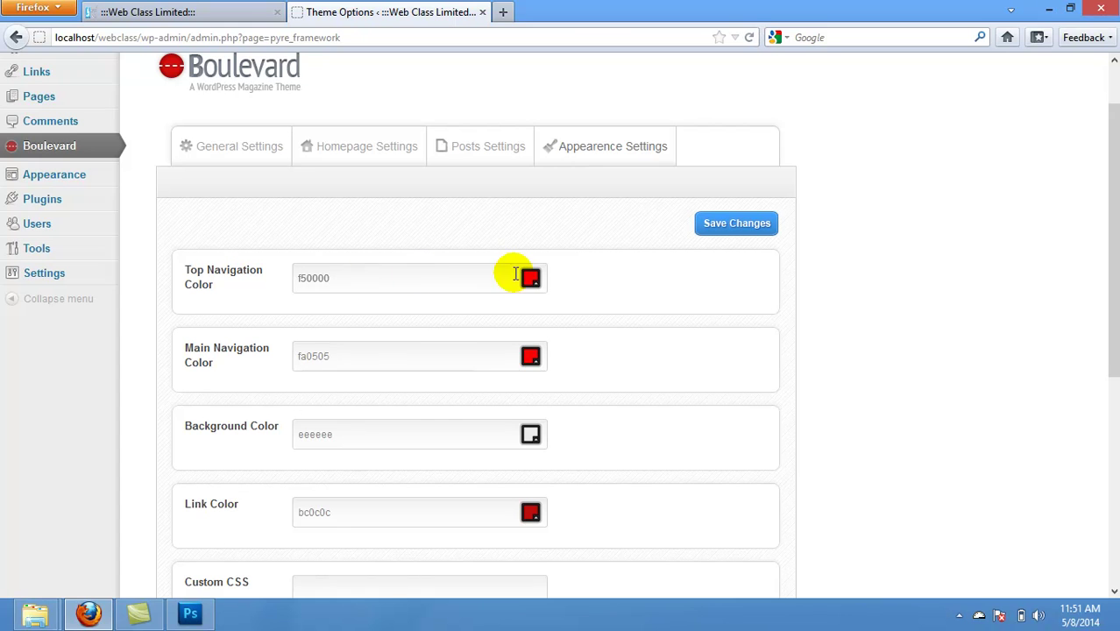
{"action": "left_click", "coordinate": [532, 279]}
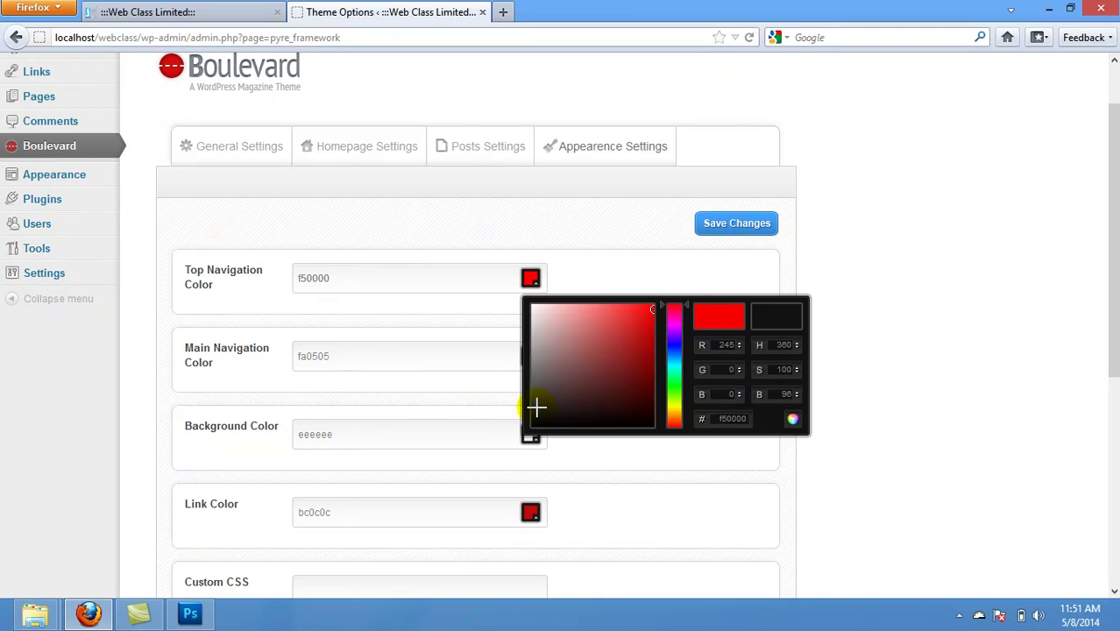
{"action": "left_click_drag", "start_coordinate": [608, 353], "coordinate": [544, 417]}
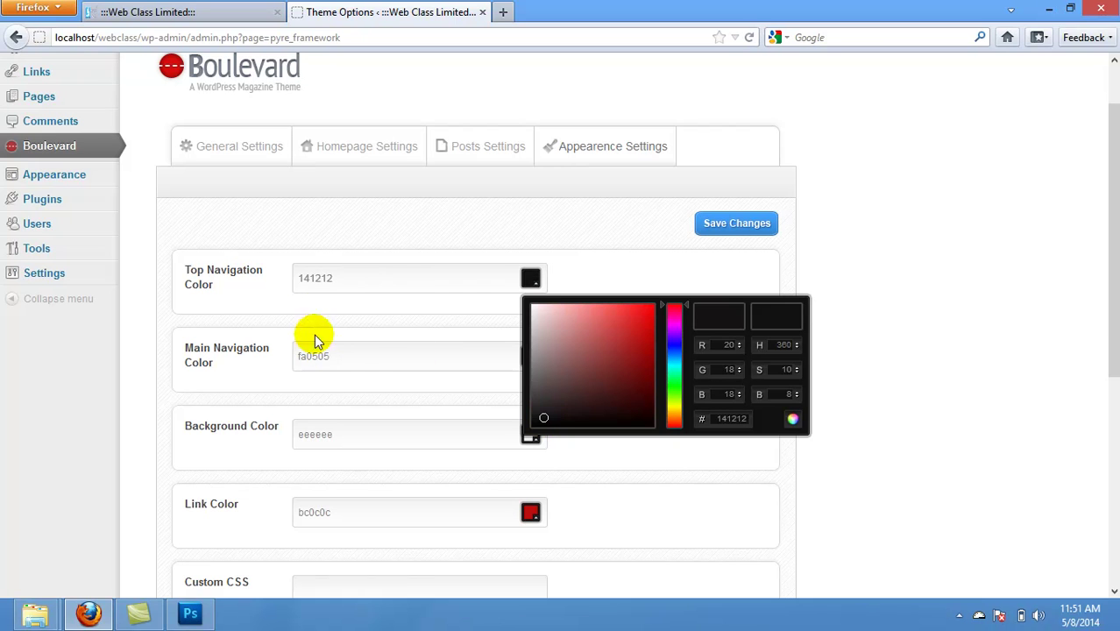
{"action": "left_click", "coordinate": [328, 354]}
{"action": "double_click", "coordinate": [348, 278]}
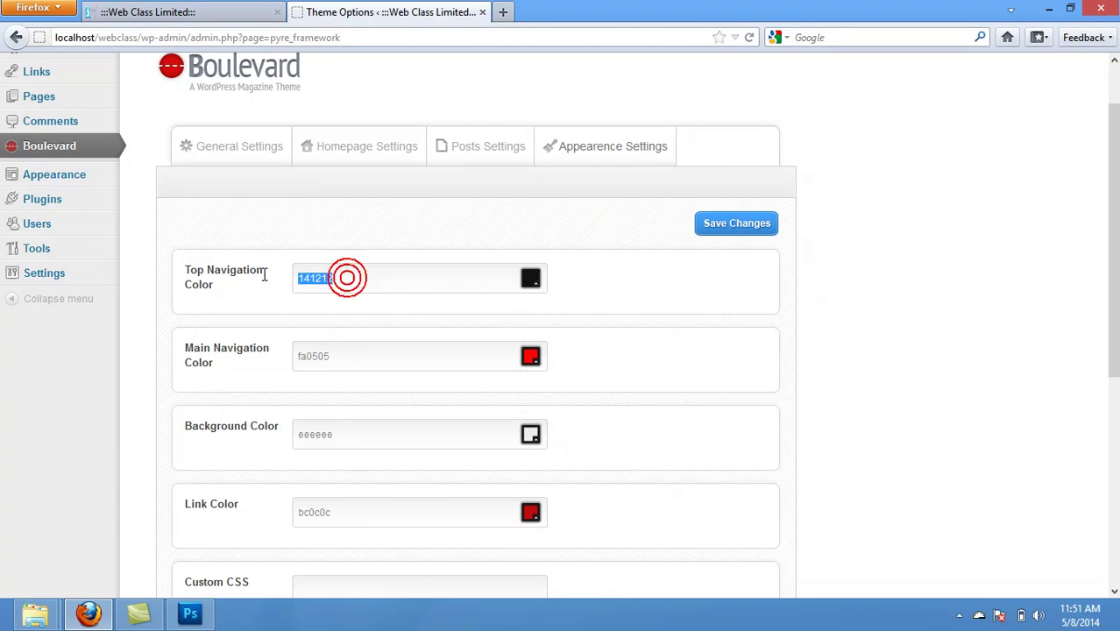
{"action": "type", "text": "12"}
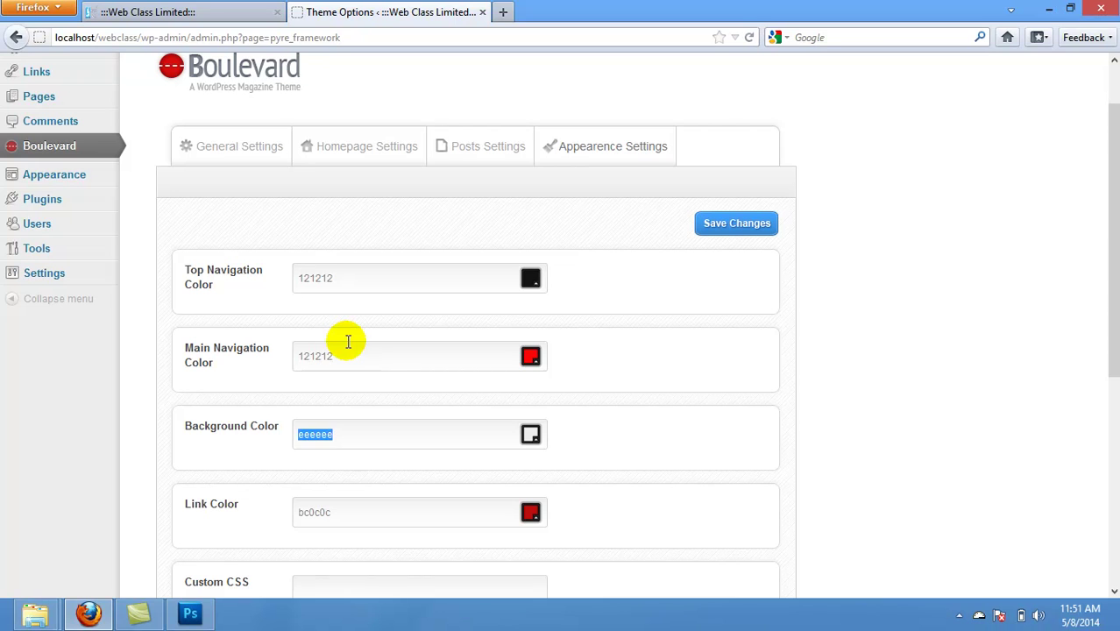
{"action": "left_click", "coordinate": [348, 356]}
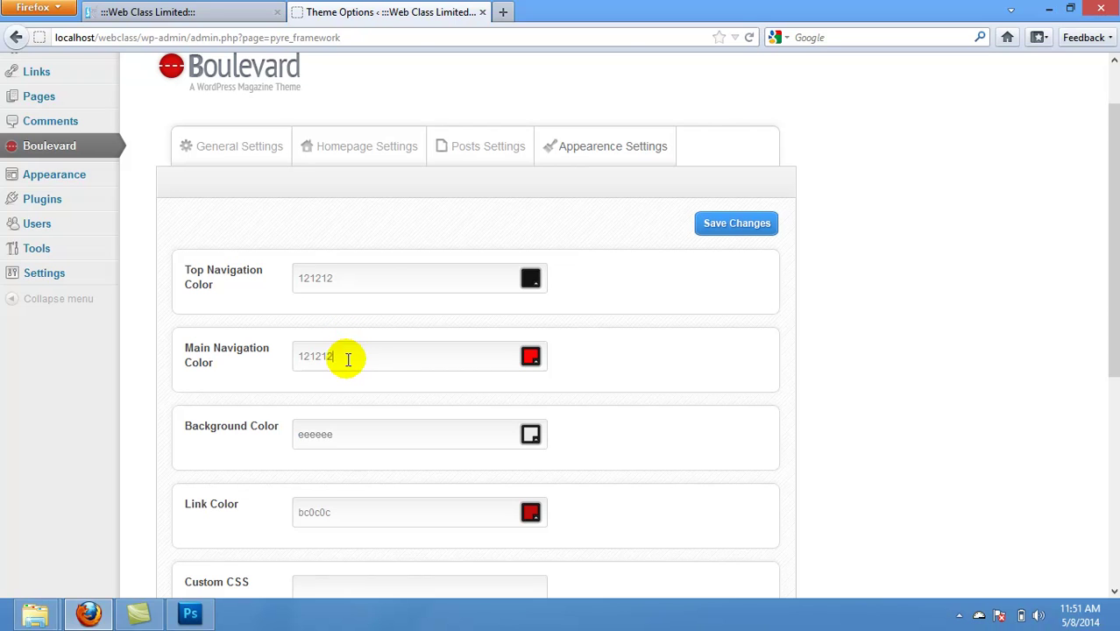
{"action": "key", "text": "Return"}
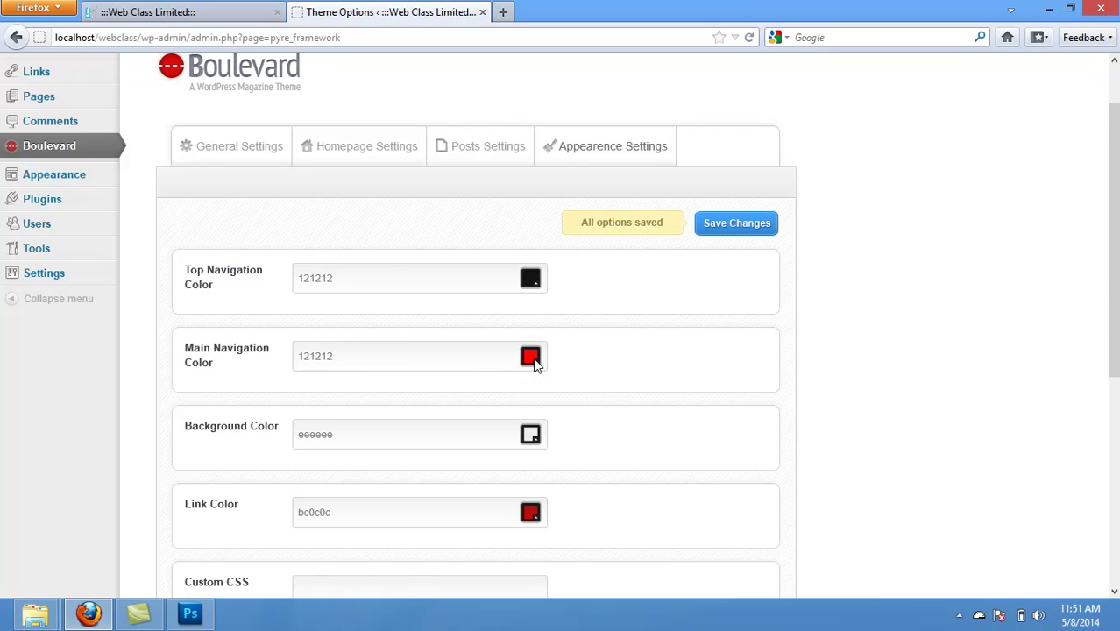
Step: Set the Main Navigation Color to 121212 and save the theme options
{"action": "left_click", "coordinate": [531, 357]}
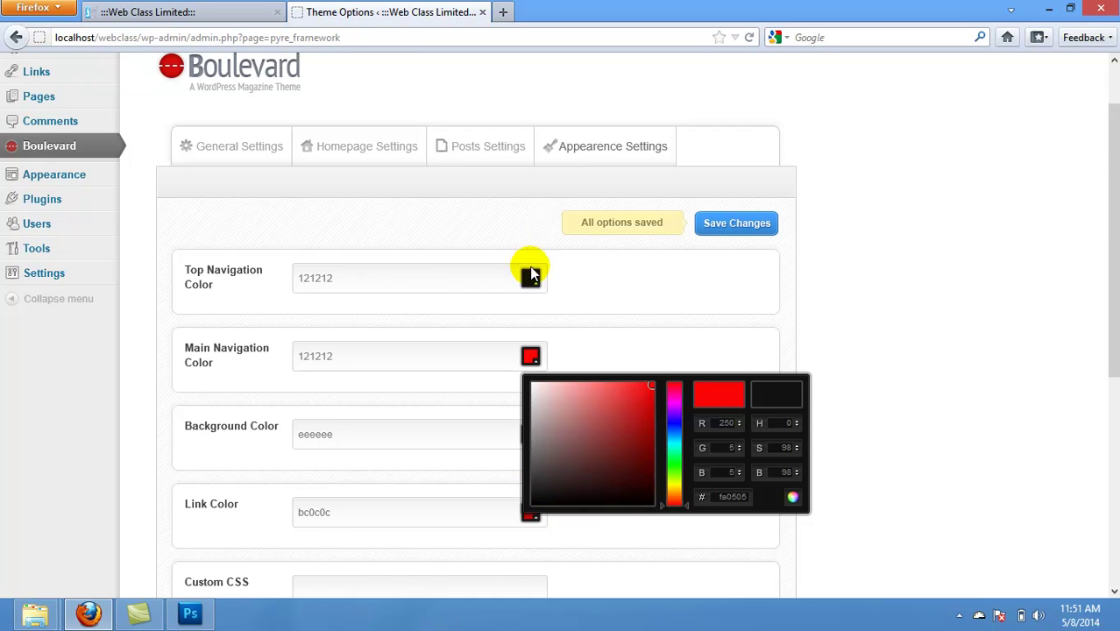
{"action": "mouse_move", "coordinate": [652, 386]}
{"action": "left_mouse_down"}
{"action": "mouse_move", "coordinate": [560, 488]}
{"action": "mouse_move", "coordinate": [547, 521]}
{"action": "left_mouse_up"}
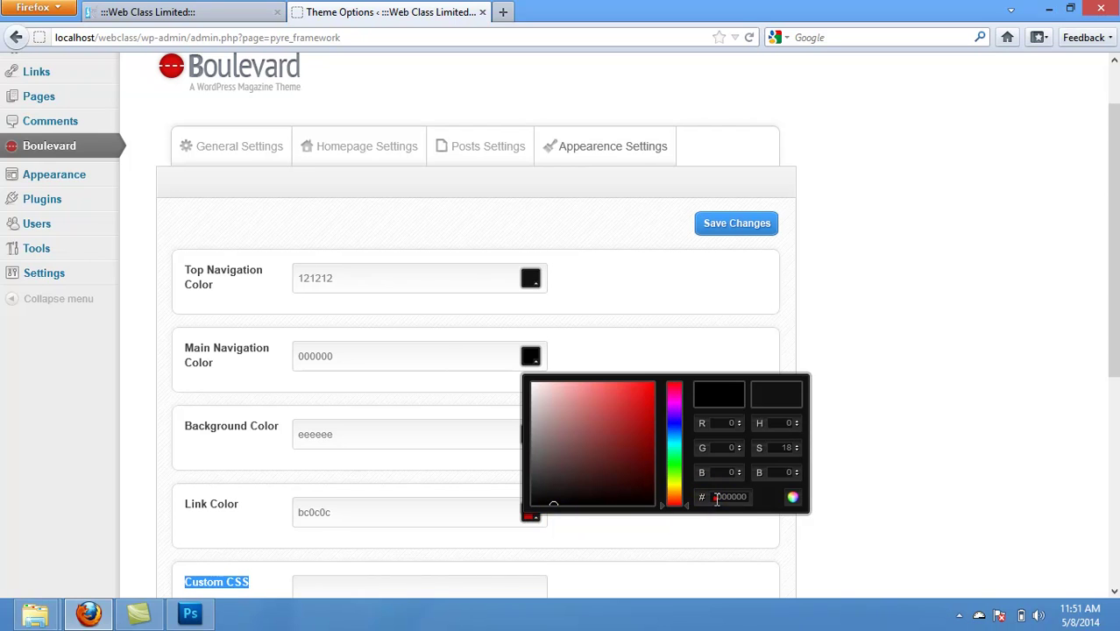
{"action": "left_click_drag", "start_coordinate": [716, 499], "coordinate": [761, 501]}
{"action": "type", "text": "121212"}
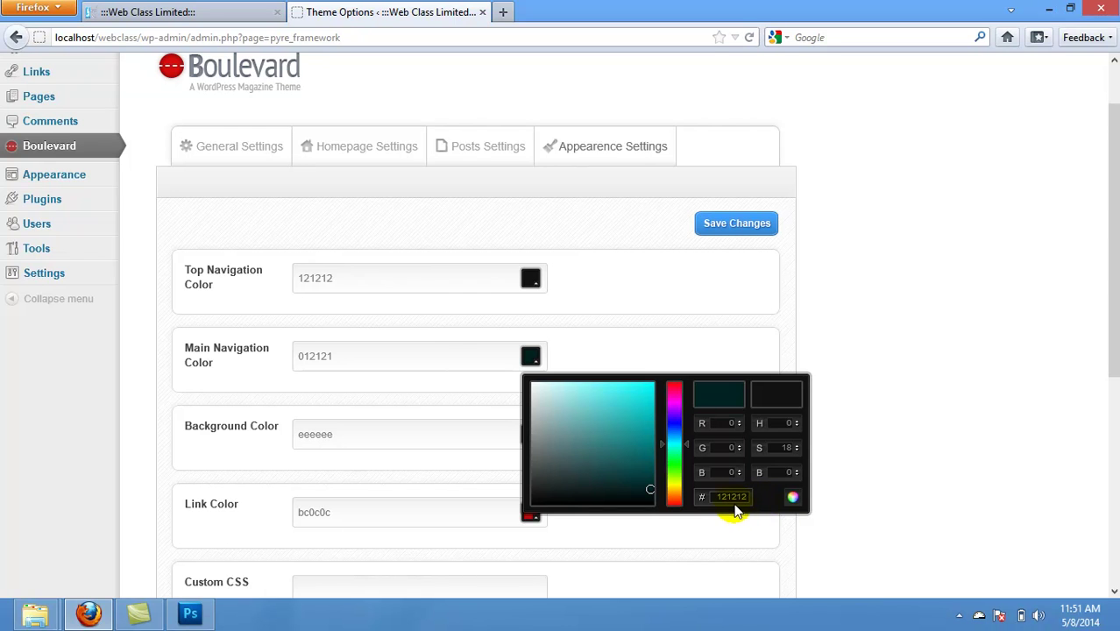
{"action": "key", "text": "Tab"}
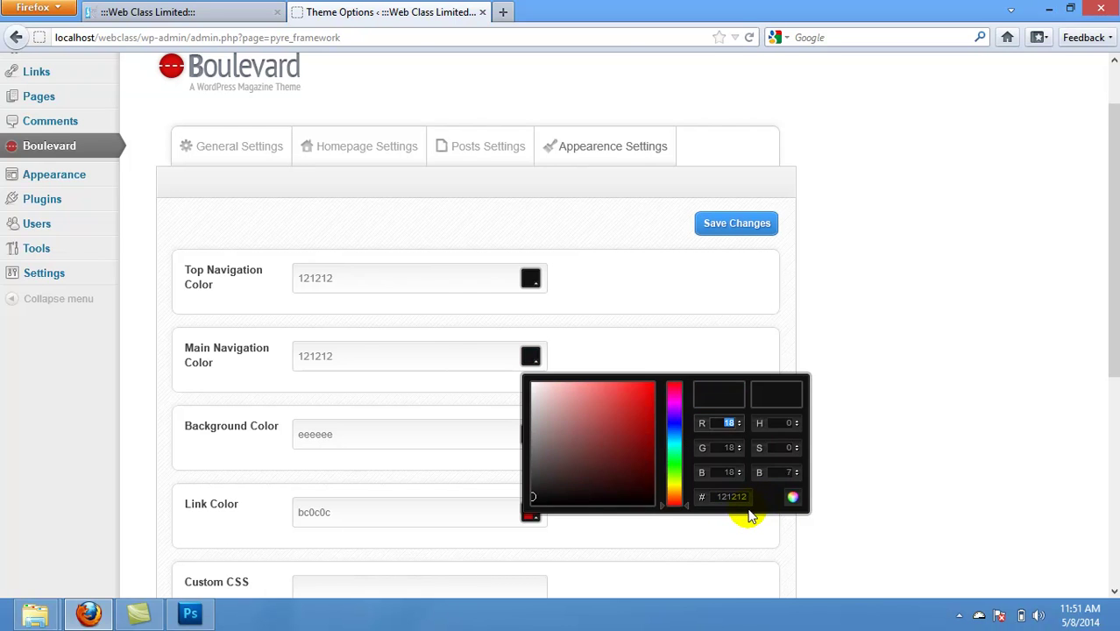
{"action": "left_click", "coordinate": [733, 224]}
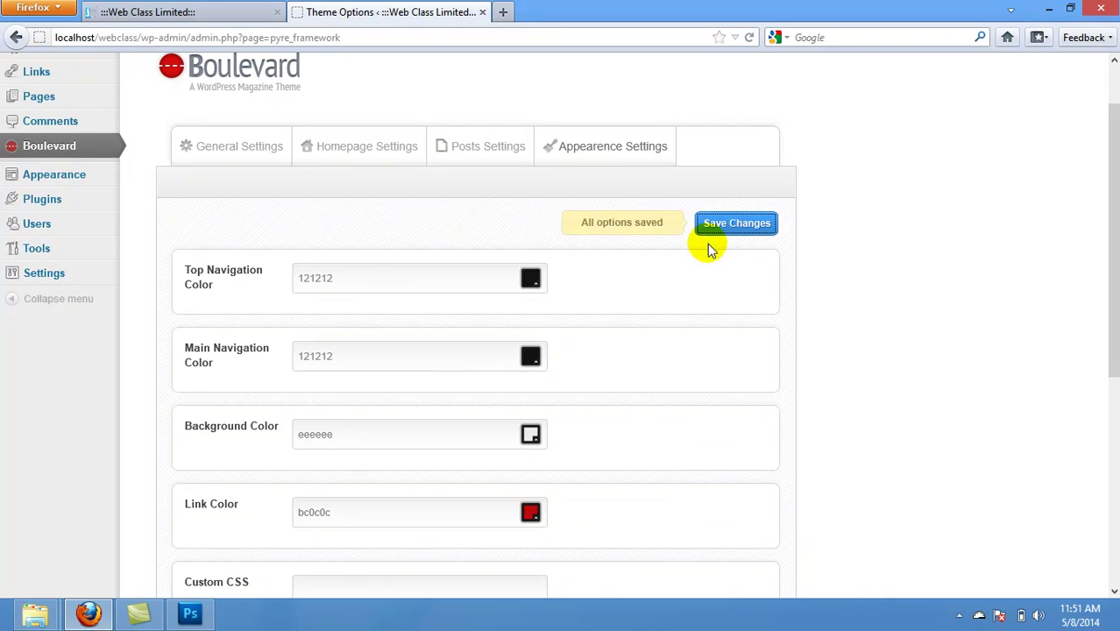
{"action": "left_click", "coordinate": [217, 14]}
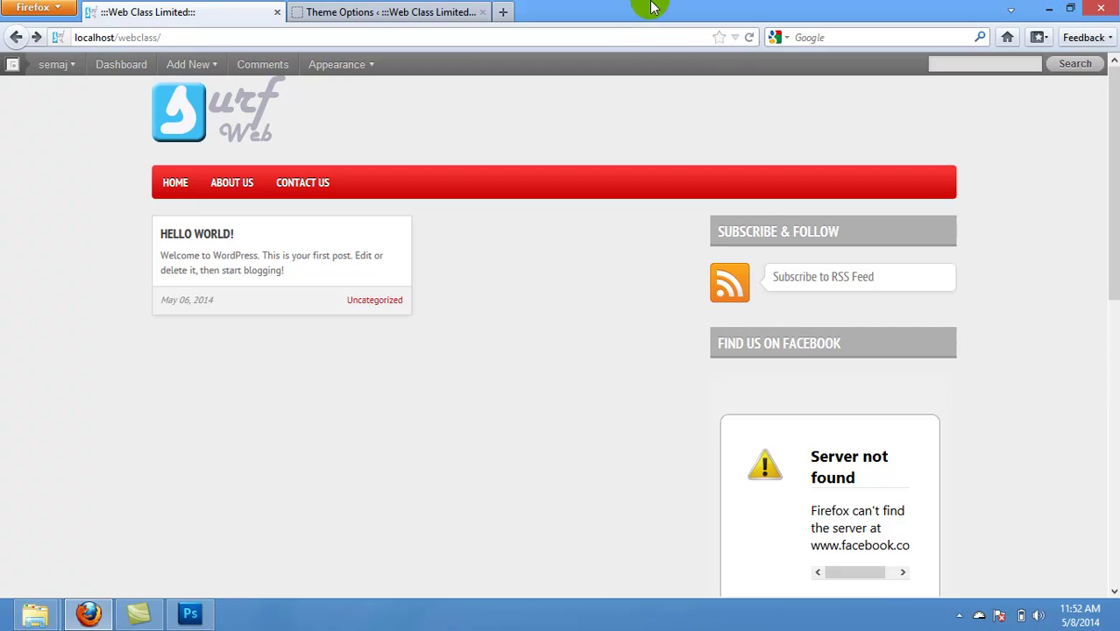
Step: Reload the front page to confirm the black navigation bar, then go back to theme options
{"action": "left_click", "coordinate": [751, 39]}
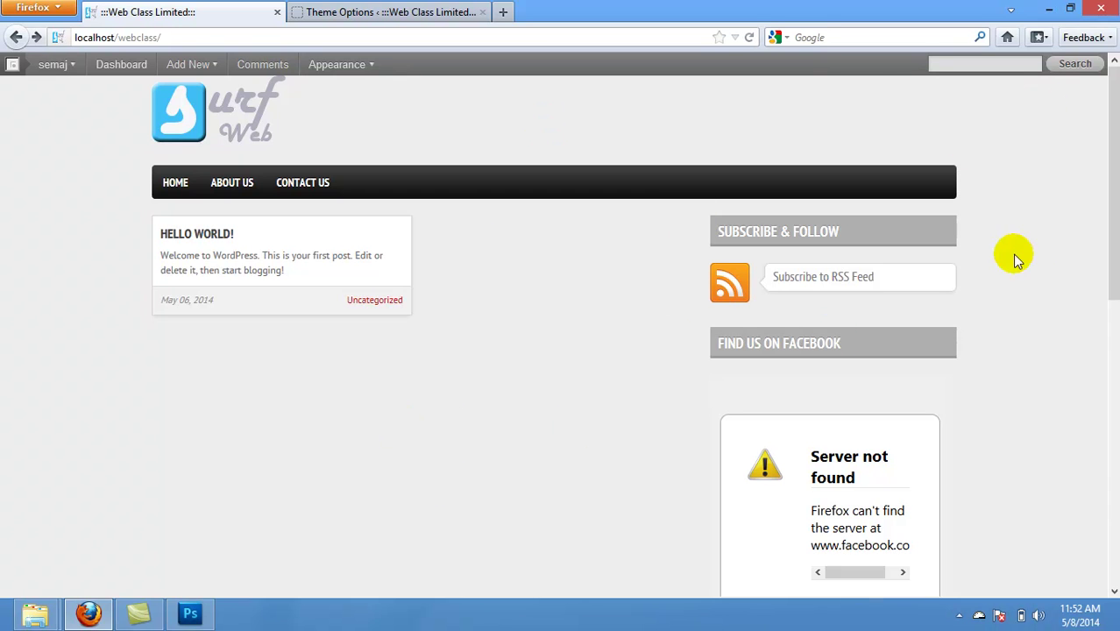
{"action": "left_click", "coordinate": [370, 15]}
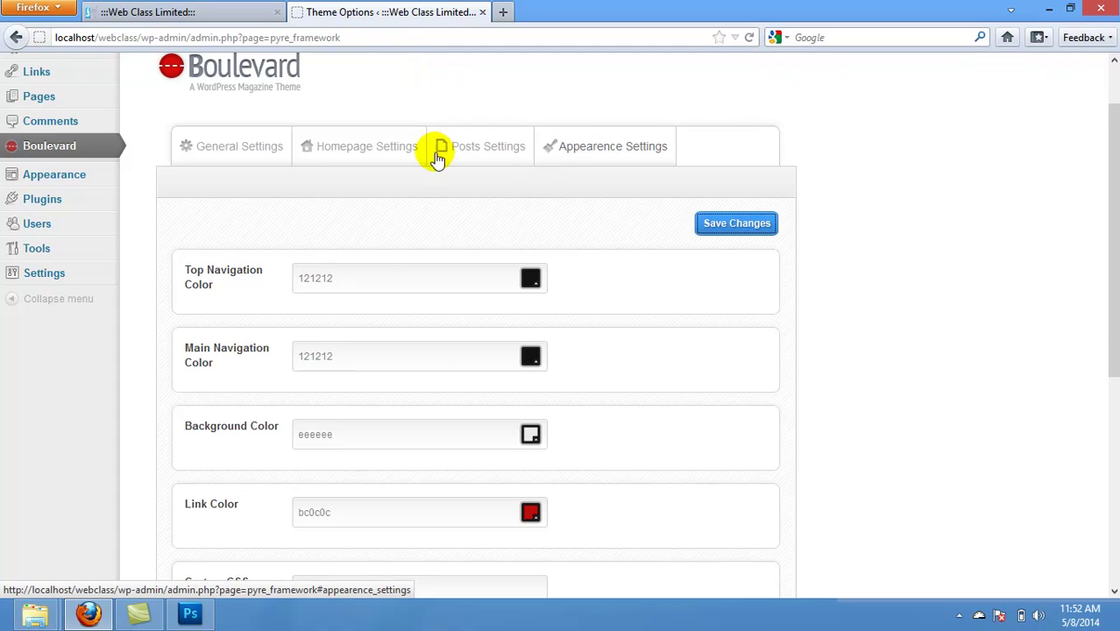
Step: Review Posts Settings, then Homepage Settings: featured slider enabled, count 5, slider tag empty
{"action": "left_click", "coordinate": [468, 146]}
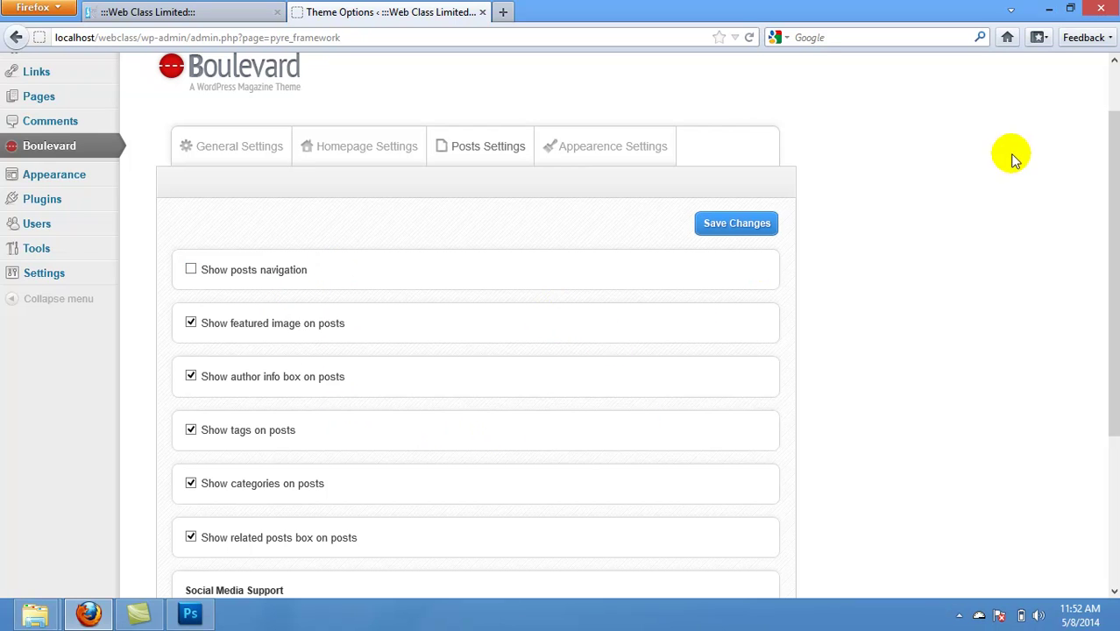
{"action": "left_click", "coordinate": [1116, 162]}
{"action": "left_click_drag", "start_coordinate": [1116, 162], "coordinate": [1112, 247]}
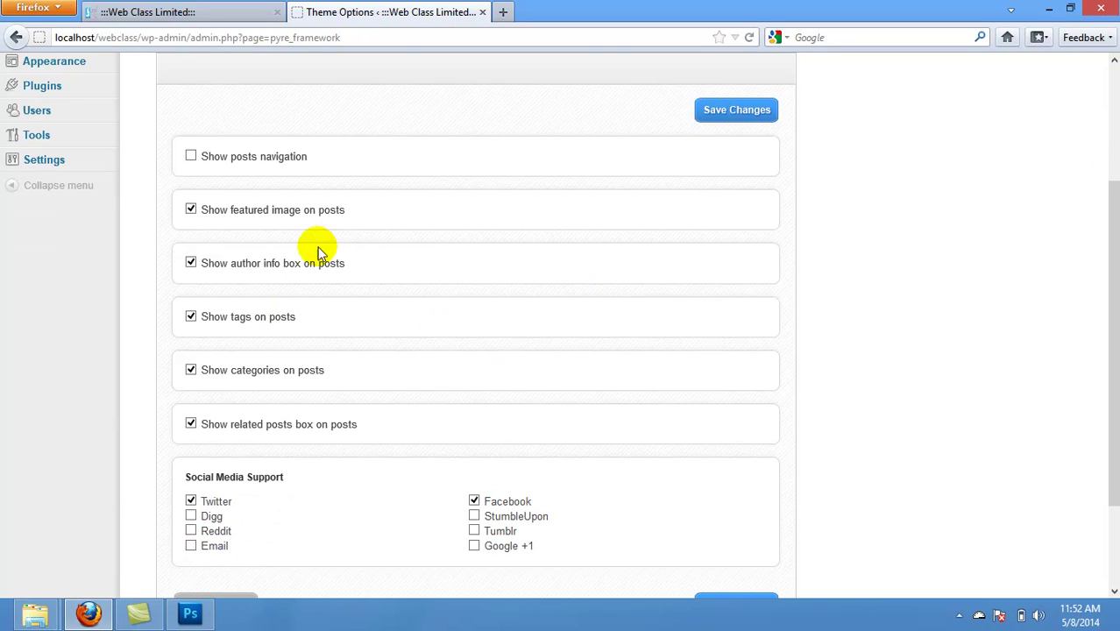
{"action": "left_click_drag", "start_coordinate": [1101, 306], "coordinate": [1099, 115]}
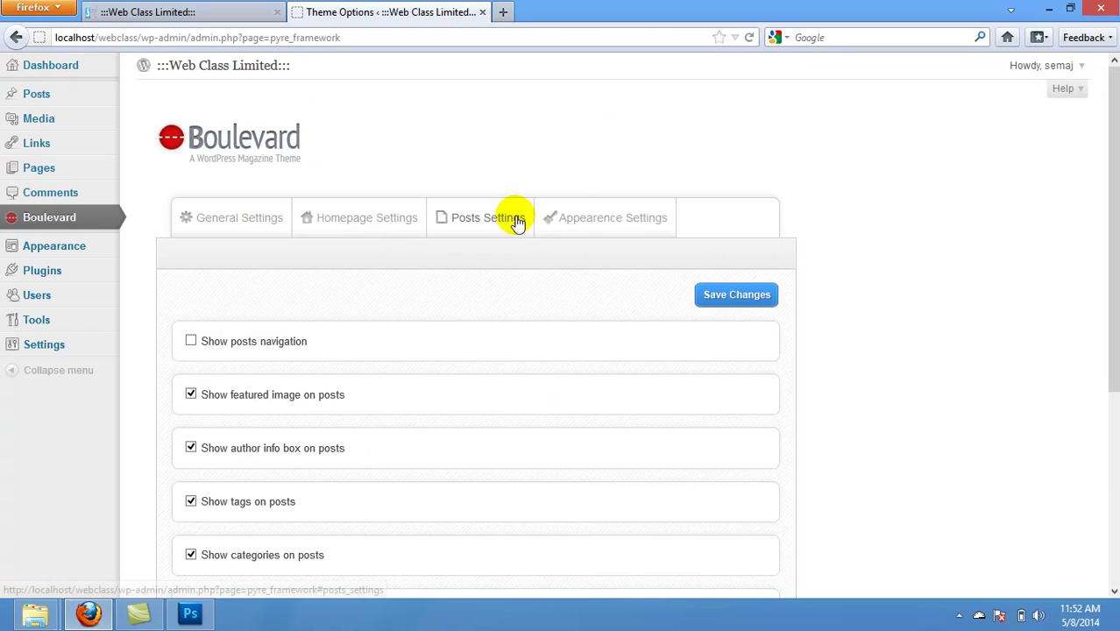
{"action": "left_click", "coordinate": [371, 219]}
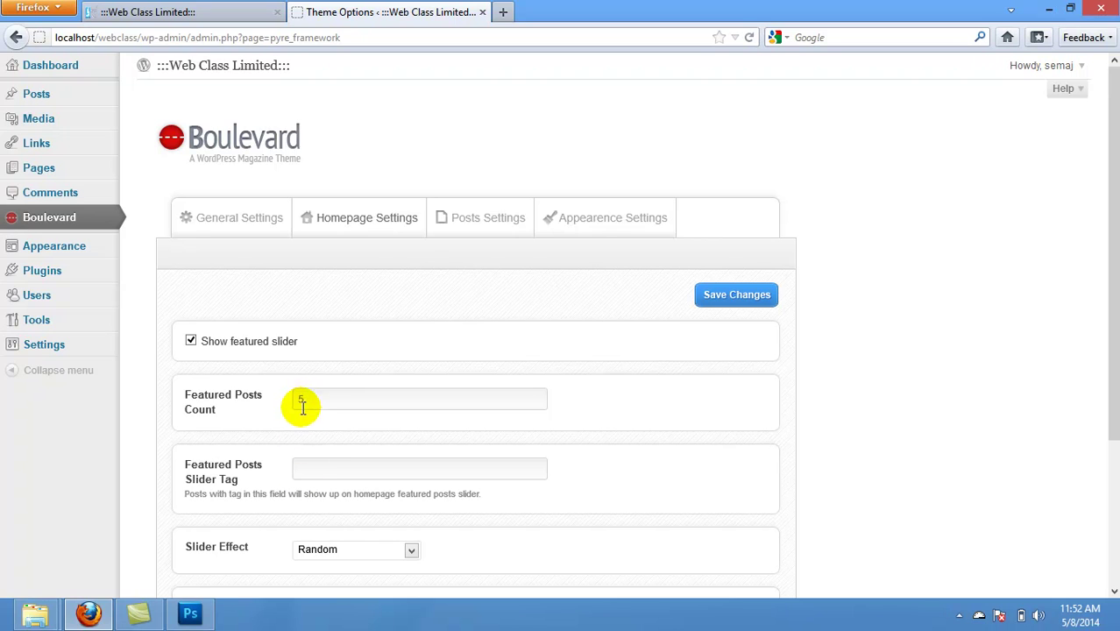
{"action": "left_click", "coordinate": [303, 470]}
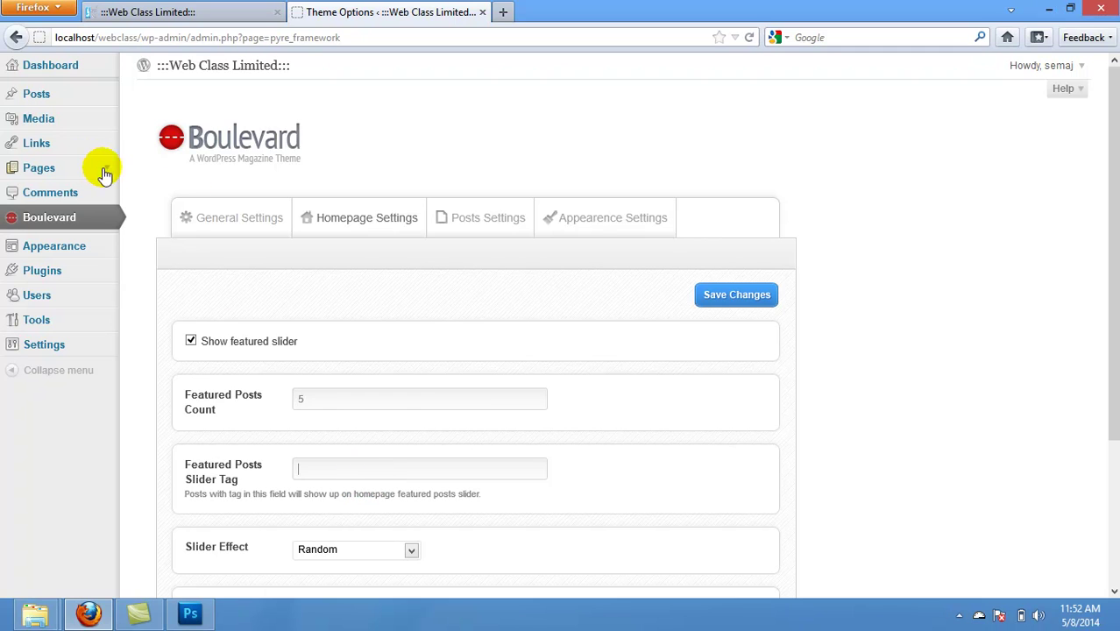
{"action": "left_click", "coordinate": [45, 101]}
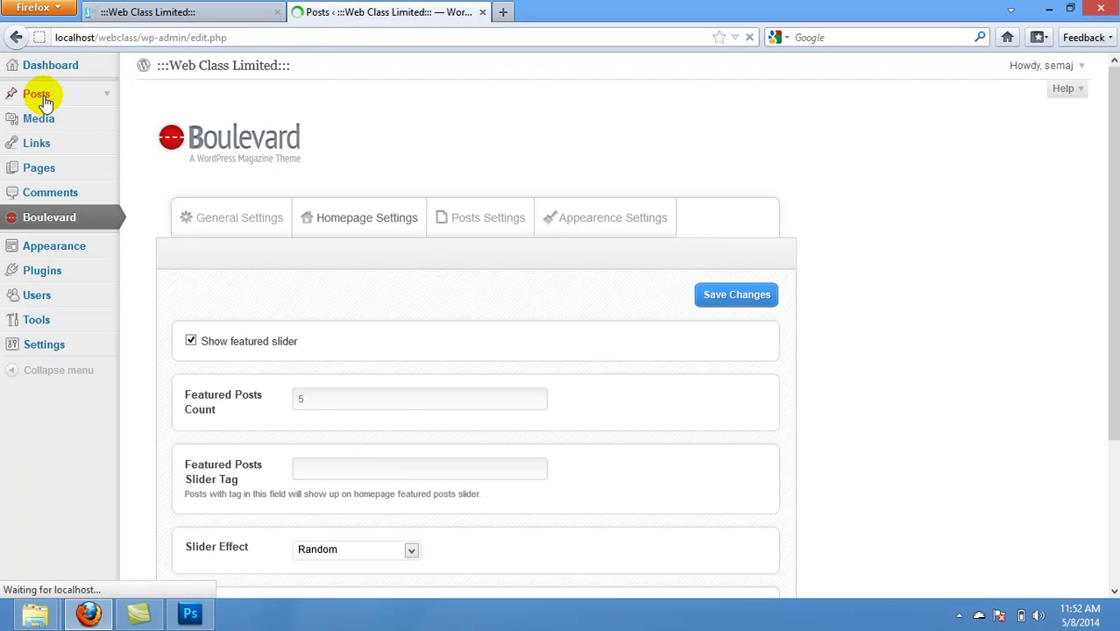
Step: Trash the Hello world! post and start a new post with the image uploader open
{"action": "mouse_move", "coordinate": [194, 218]}
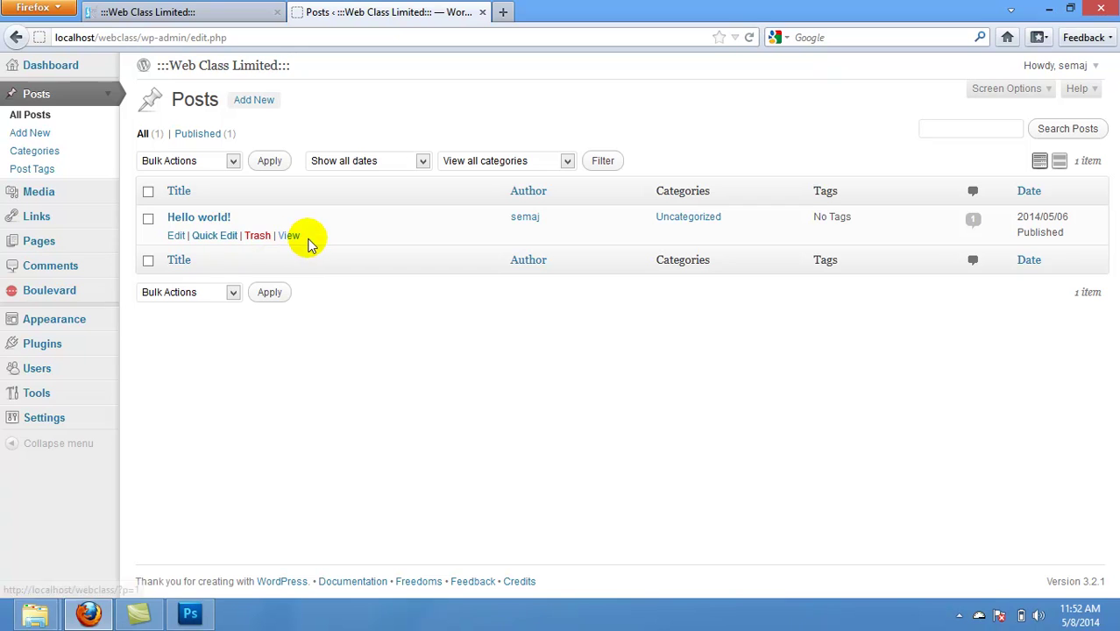
{"action": "left_click", "coordinate": [257, 237]}
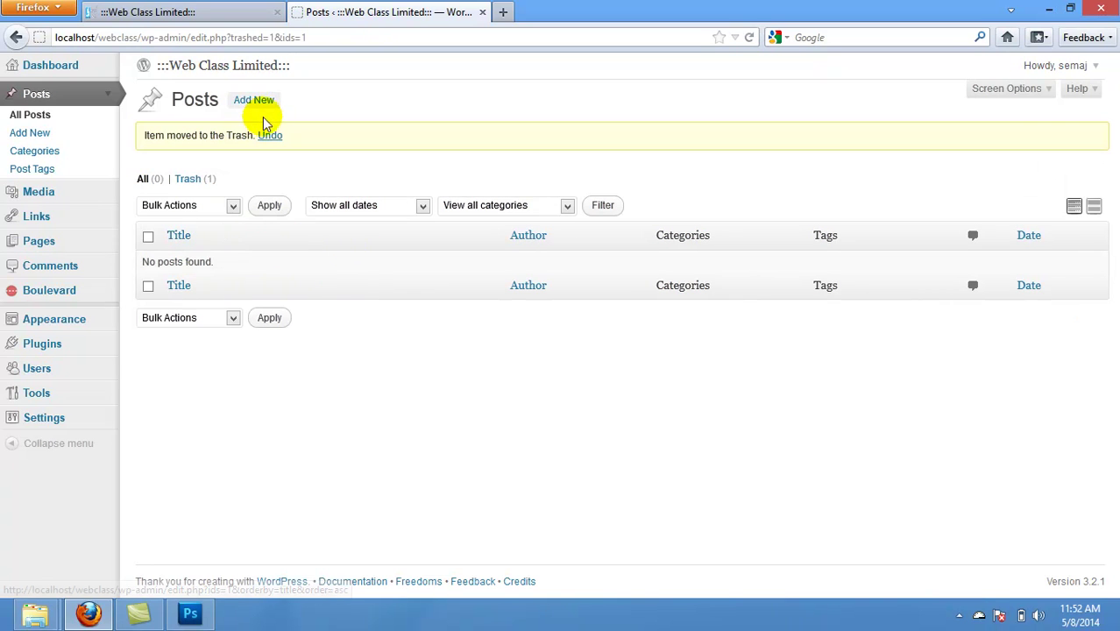
{"action": "left_click", "coordinate": [254, 101]}
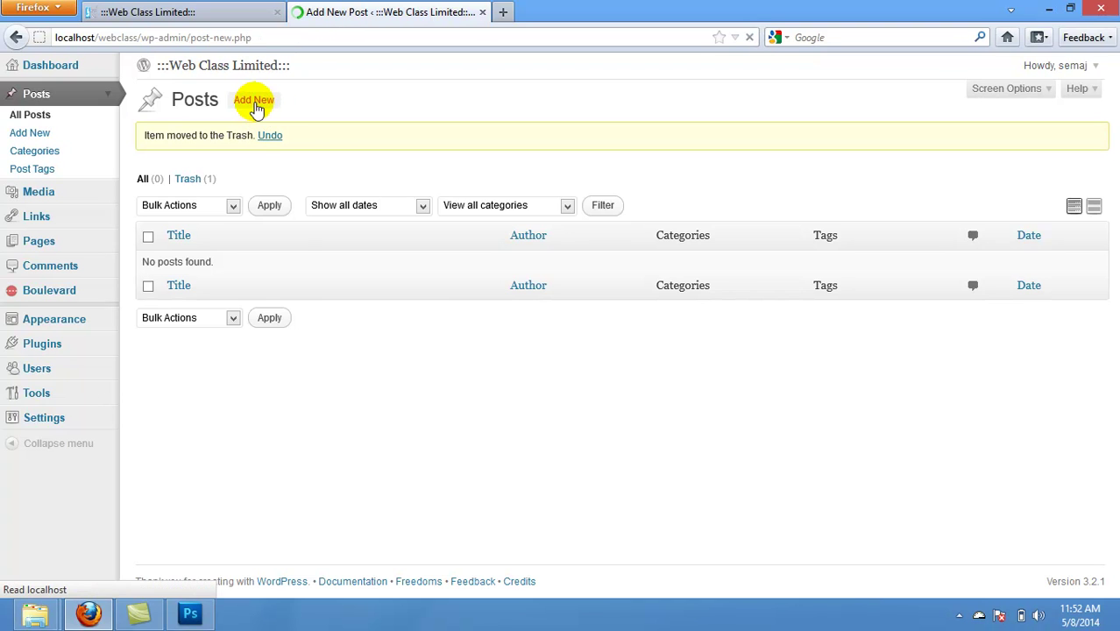
{"action": "left_click", "coordinate": [228, 133]}
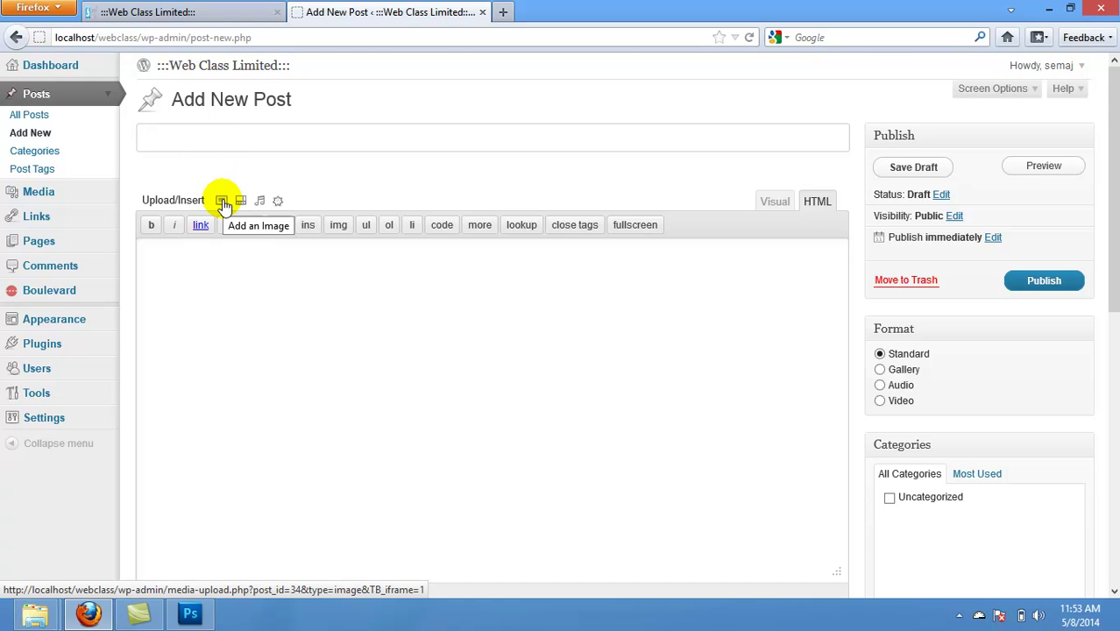
{"action": "left_click", "coordinate": [223, 201]}
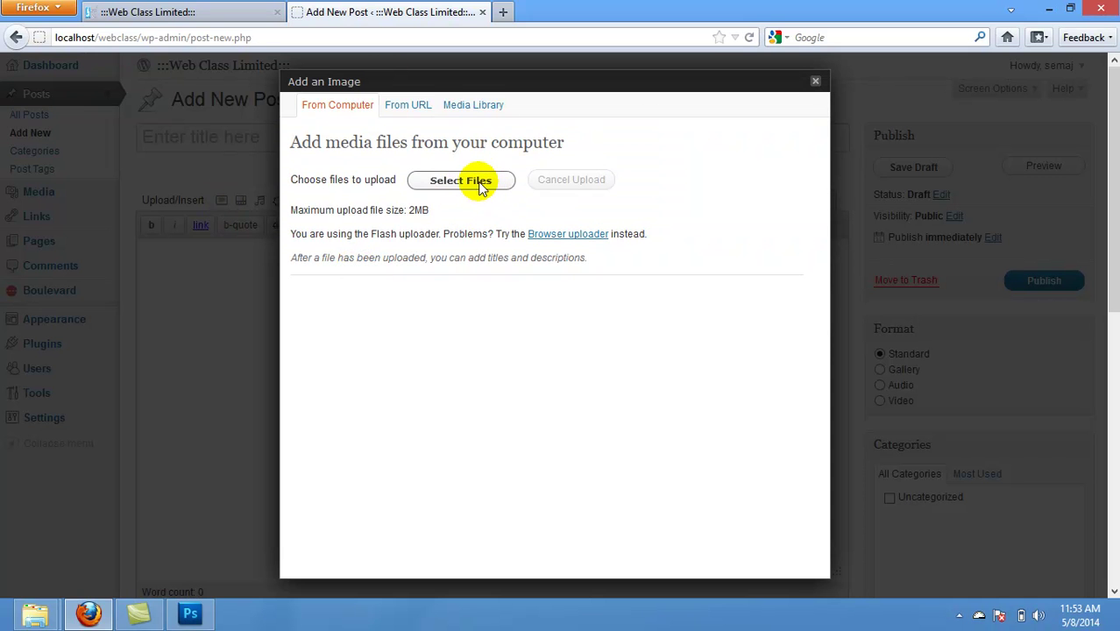
Step: Upload the 1600 × 1200 group photo JPEG from Desktop > wallpappers
{"action": "left_click", "coordinate": [481, 186]}
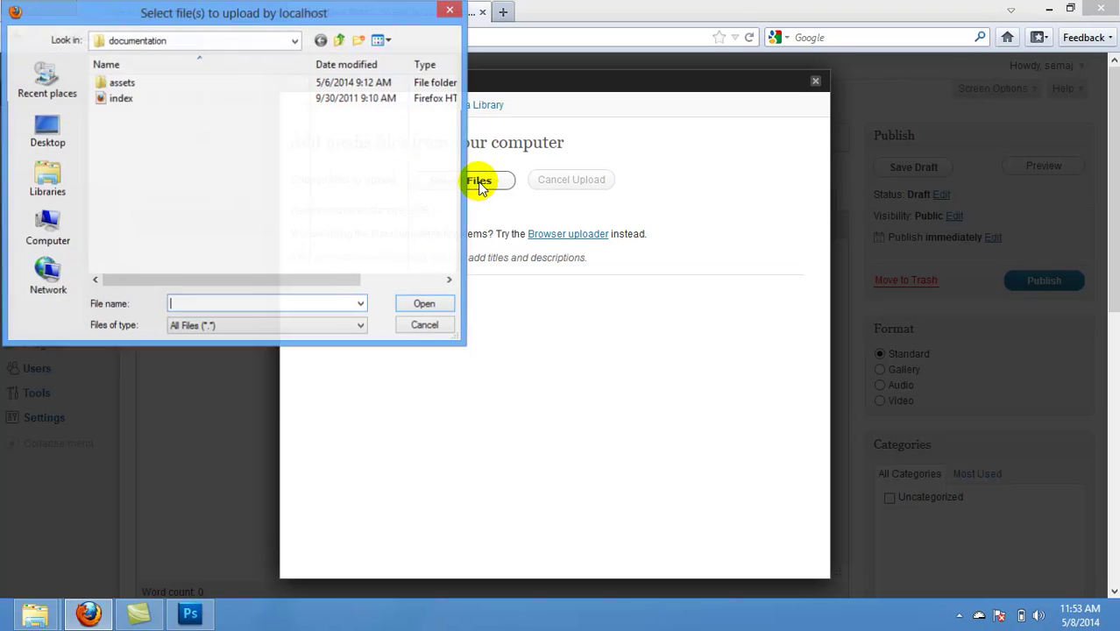
{"action": "left_click", "coordinate": [46, 133]}
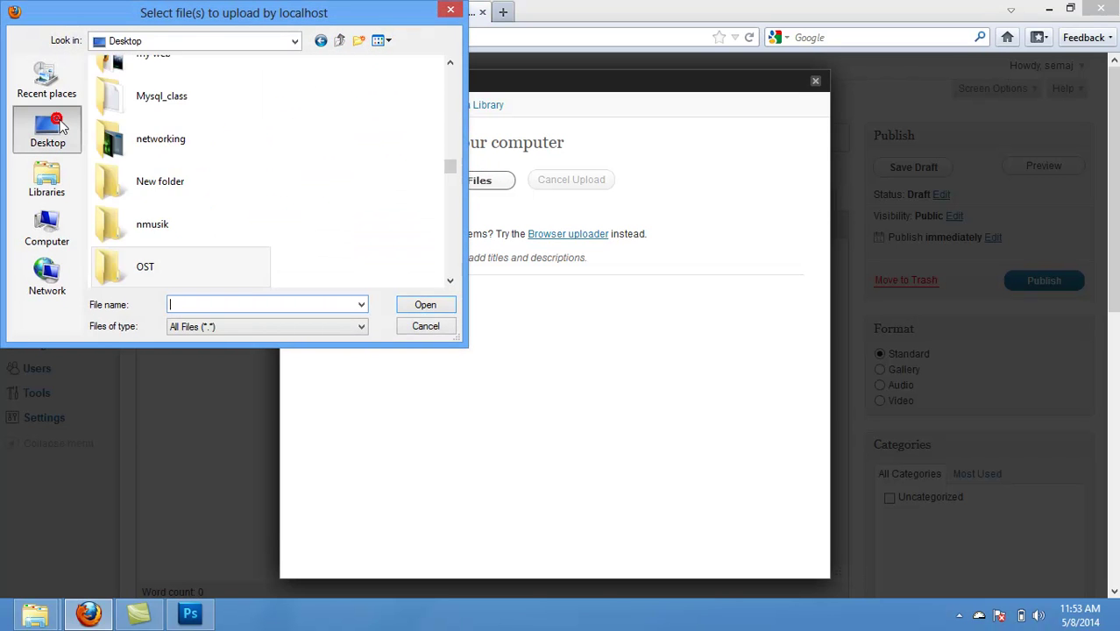
{"action": "left_click", "coordinate": [169, 169]}
{"action": "scroll", "coordinate": [185, 166], "scroll_direction": "down", "scroll_amount": 10}
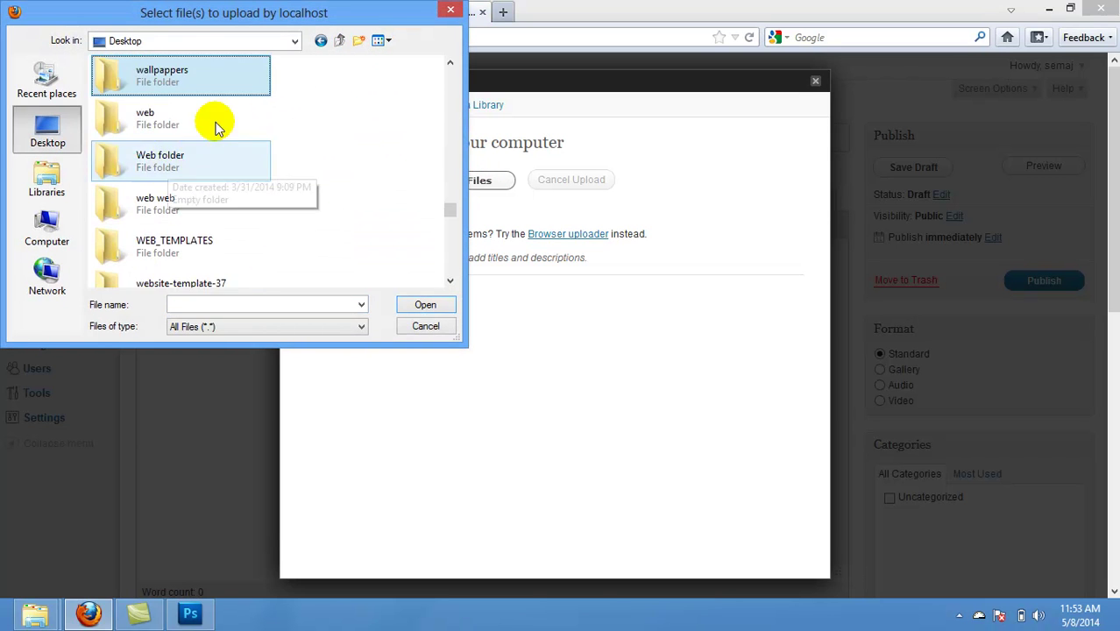
{"action": "double_click", "coordinate": [174, 77]}
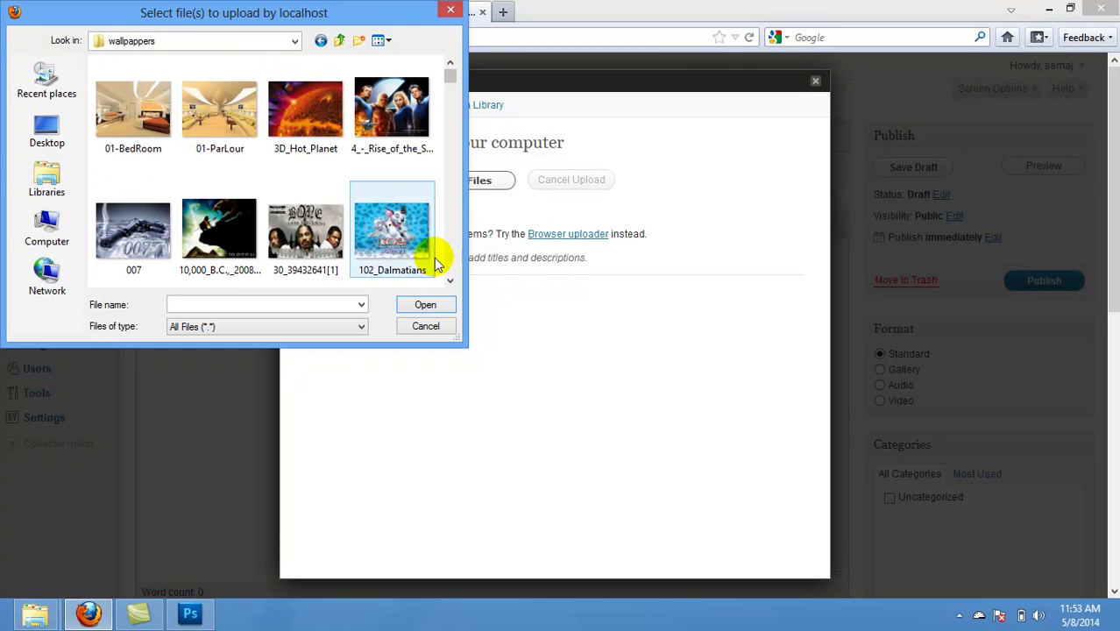
{"action": "left_click", "coordinate": [451, 281]}
{"action": "left_click", "coordinate": [450, 282]}
{"action": "left_click", "coordinate": [451, 282]}
{"action": "left_click", "coordinate": [451, 281]}
{"action": "left_click", "coordinate": [450, 281]}
{"action": "left_click", "coordinate": [450, 282]}
{"action": "left_click", "coordinate": [451, 281]}
{"action": "left_click", "coordinate": [451, 281]}
{"action": "left_click", "coordinate": [451, 281]}
{"action": "left_click", "coordinate": [450, 281]}
{"action": "left_click", "coordinate": [451, 282]}
{"action": "left_click", "coordinate": [451, 281]}
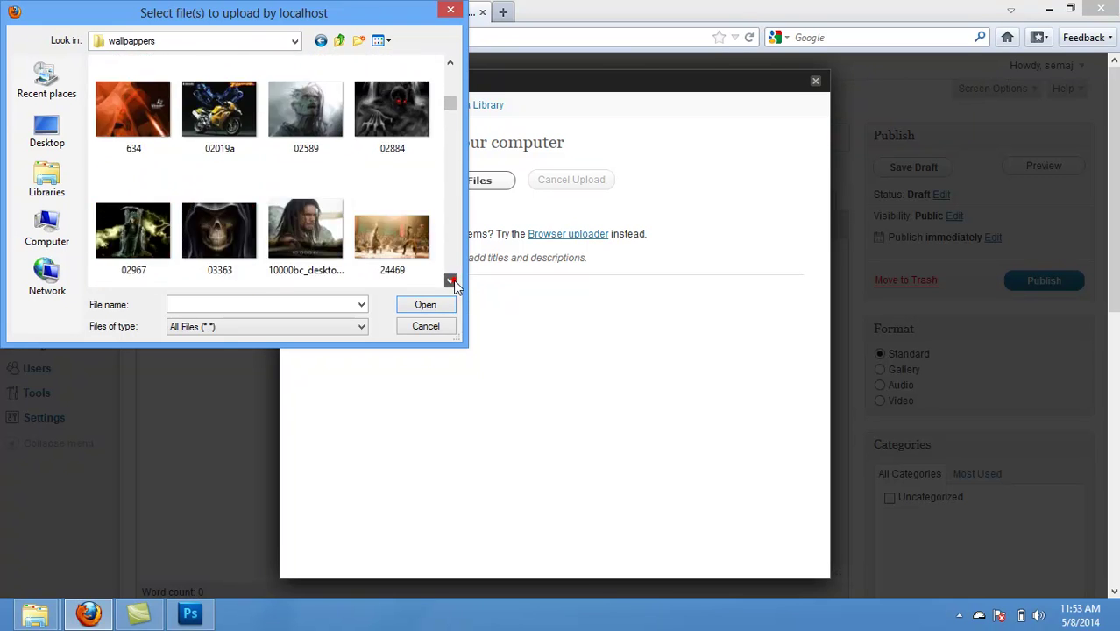
{"action": "left_click", "coordinate": [451, 282]}
{"action": "left_click", "coordinate": [451, 281]}
{"action": "left_click", "coordinate": [450, 282]}
{"action": "left_click", "coordinate": [451, 281]}
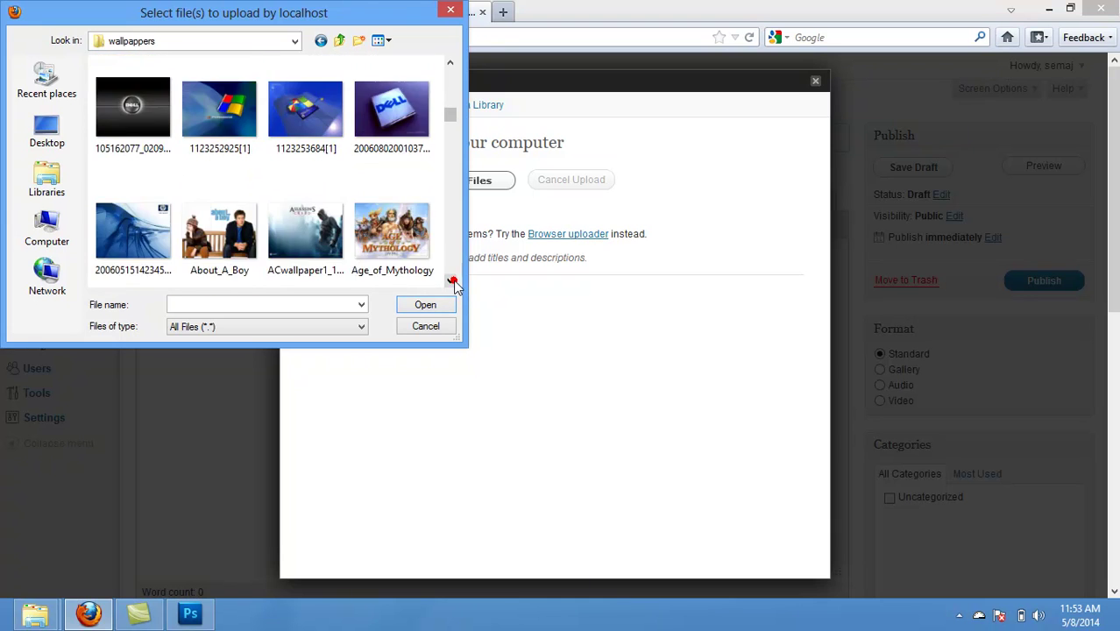
{"action": "left_click", "coordinate": [451, 281]}
{"action": "left_click", "coordinate": [450, 281]}
{"action": "left_click", "coordinate": [451, 282]}
{"action": "left_click", "coordinate": [451, 281]}
{"action": "left_click", "coordinate": [451, 281]}
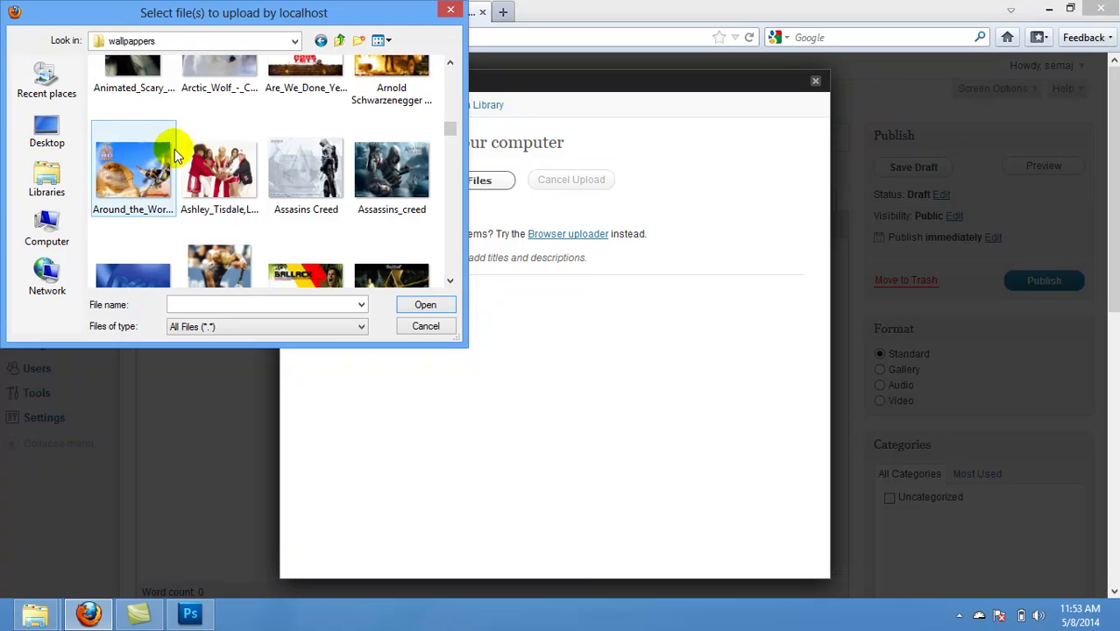
{"action": "left_click", "coordinate": [222, 182]}
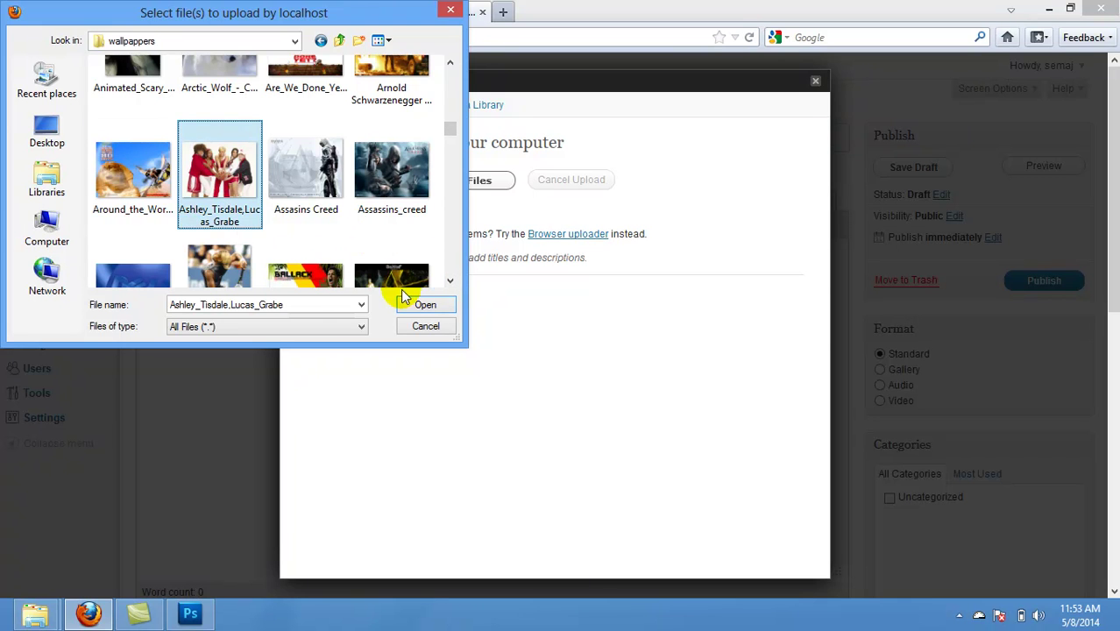
{"action": "left_click", "coordinate": [425, 306]}
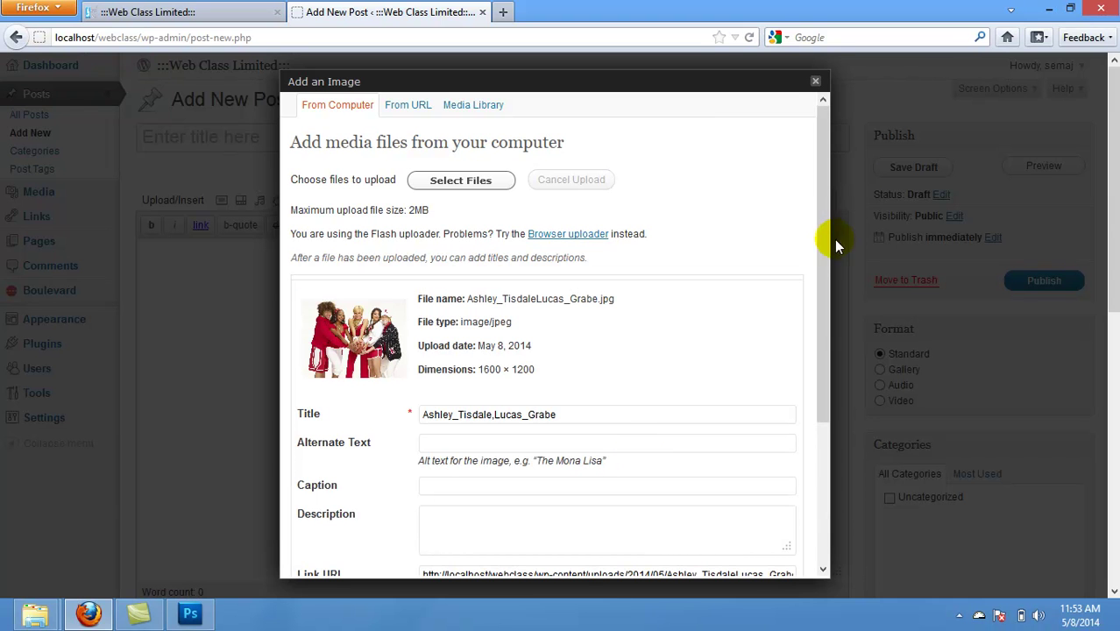
Step: Make the uploaded image the featured image and save all gallery changes
{"action": "left_click_drag", "start_coordinate": [822, 259], "coordinate": [657, 458]}
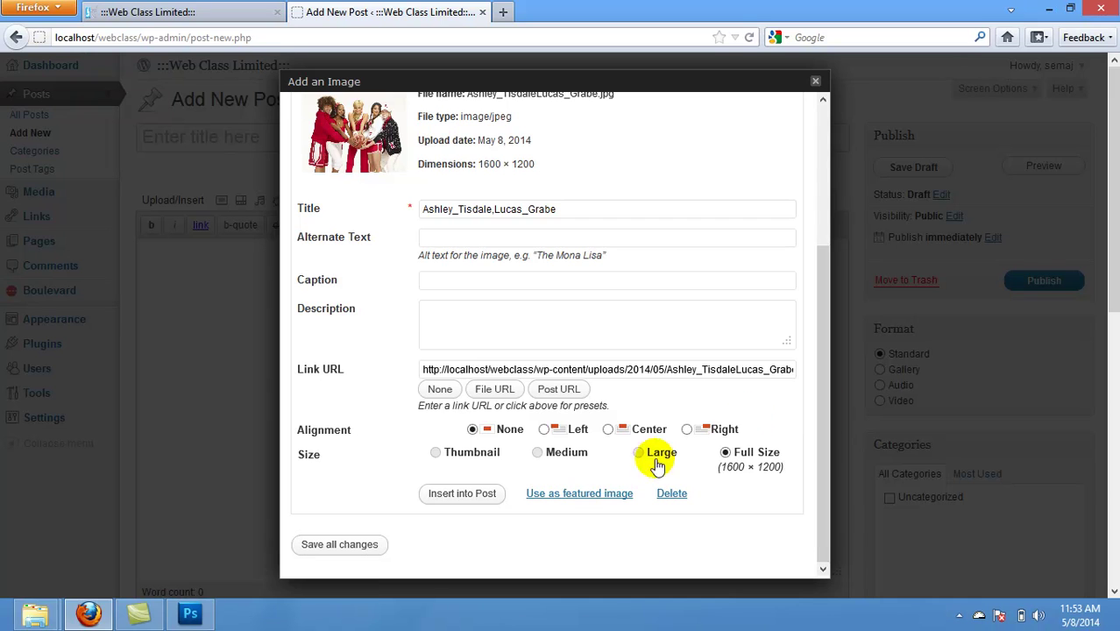
{"action": "left_click", "coordinate": [576, 496]}
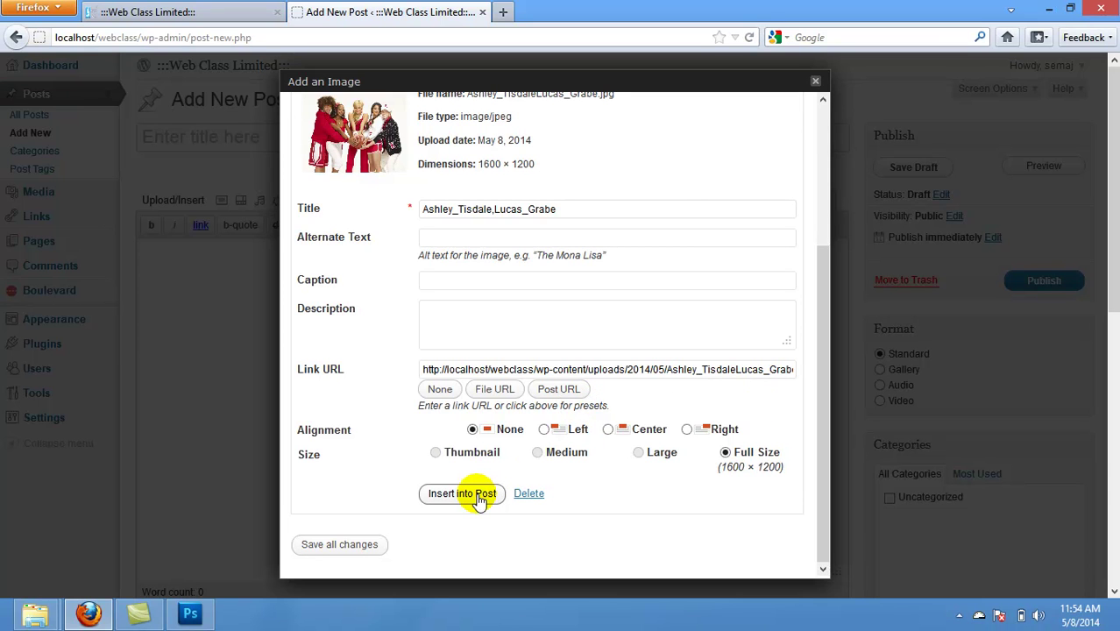
{"action": "left_click", "coordinate": [340, 546]}
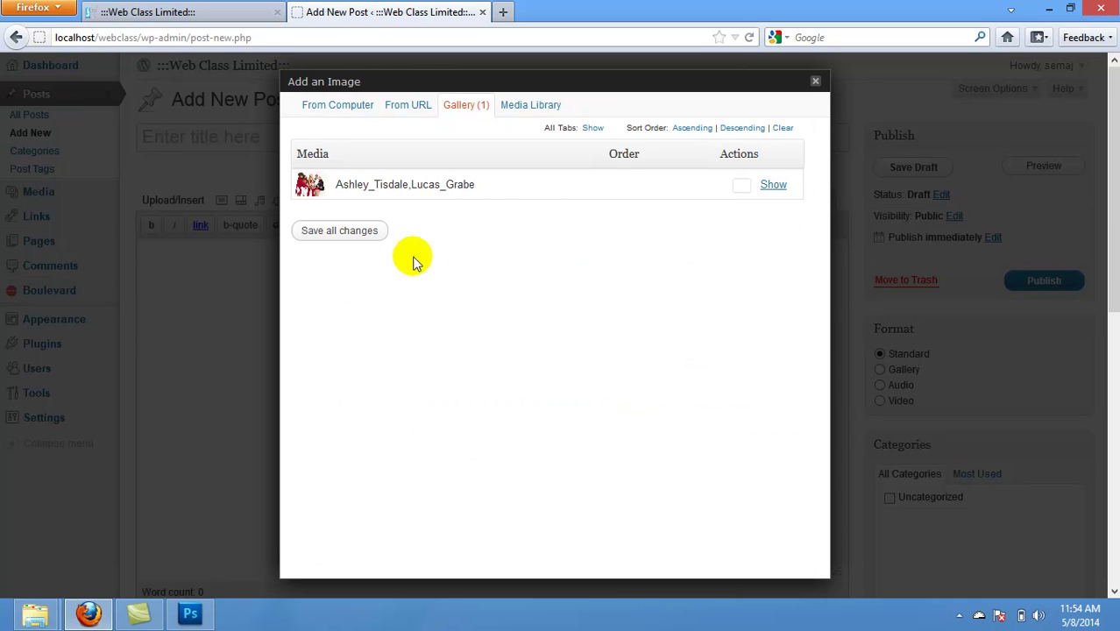
{"action": "left_click", "coordinate": [337, 231]}
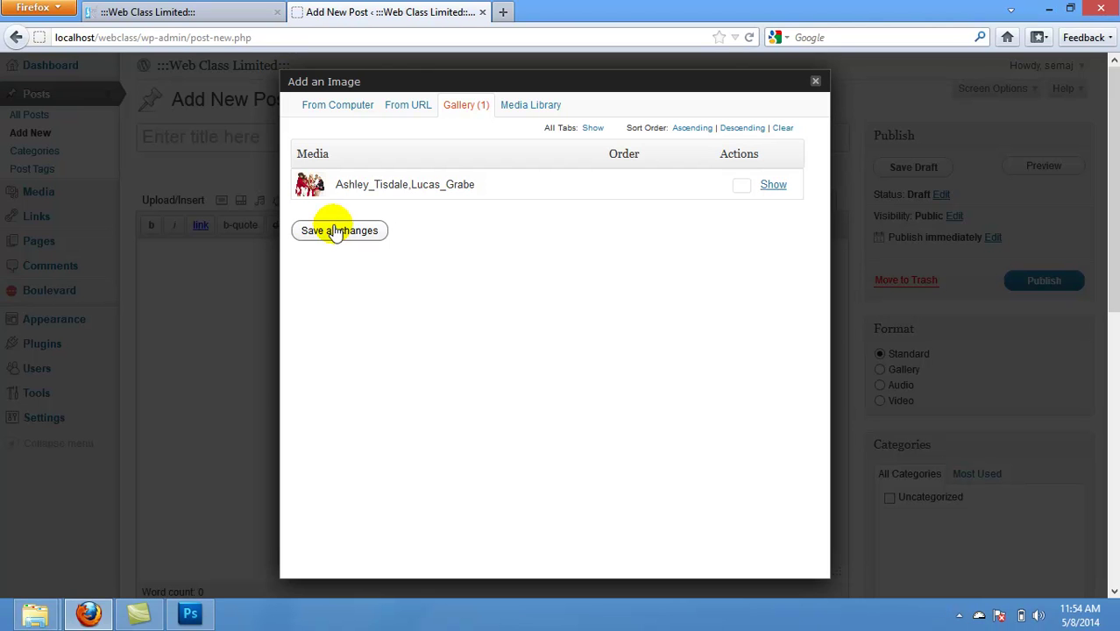
{"action": "left_click", "coordinate": [338, 230]}
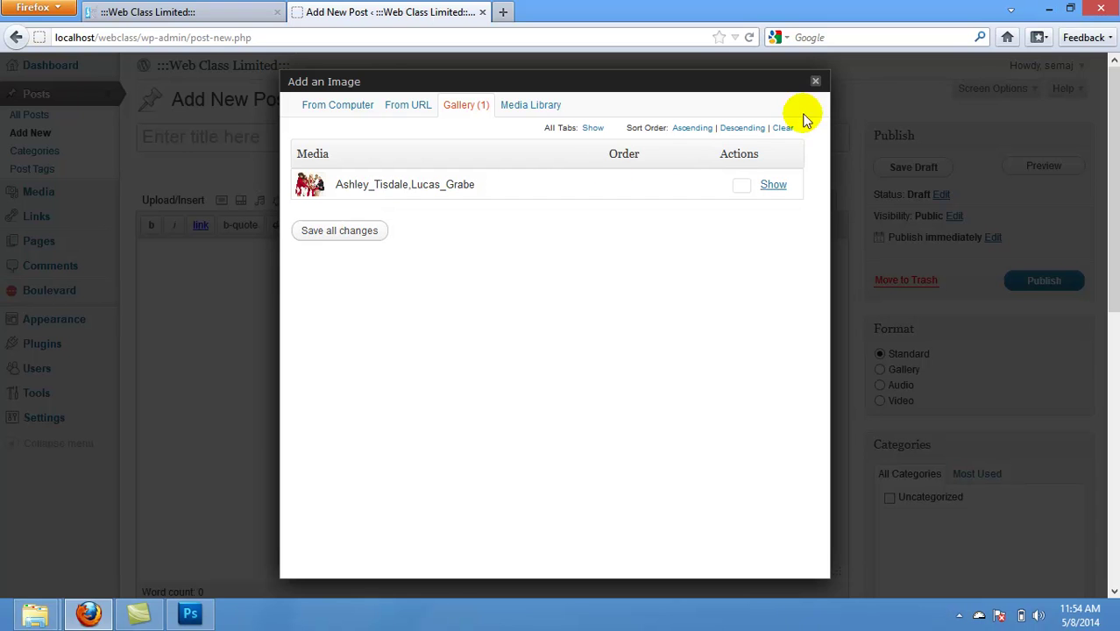
{"action": "left_click", "coordinate": [815, 83]}
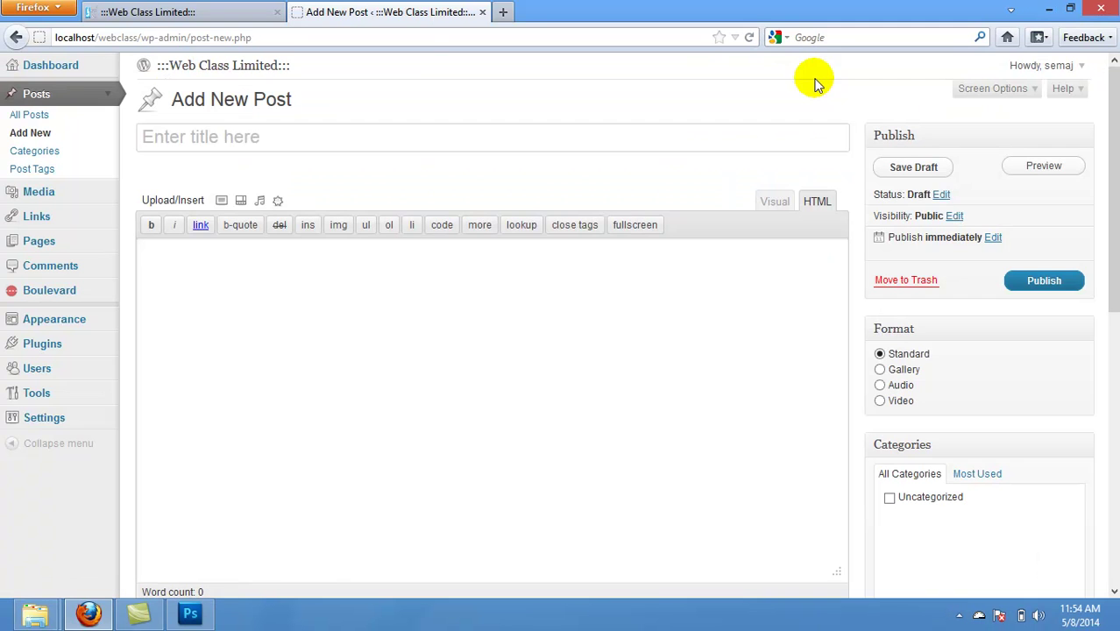
{"action": "left_click_drag", "start_coordinate": [1114, 232], "coordinate": [1110, 452]}
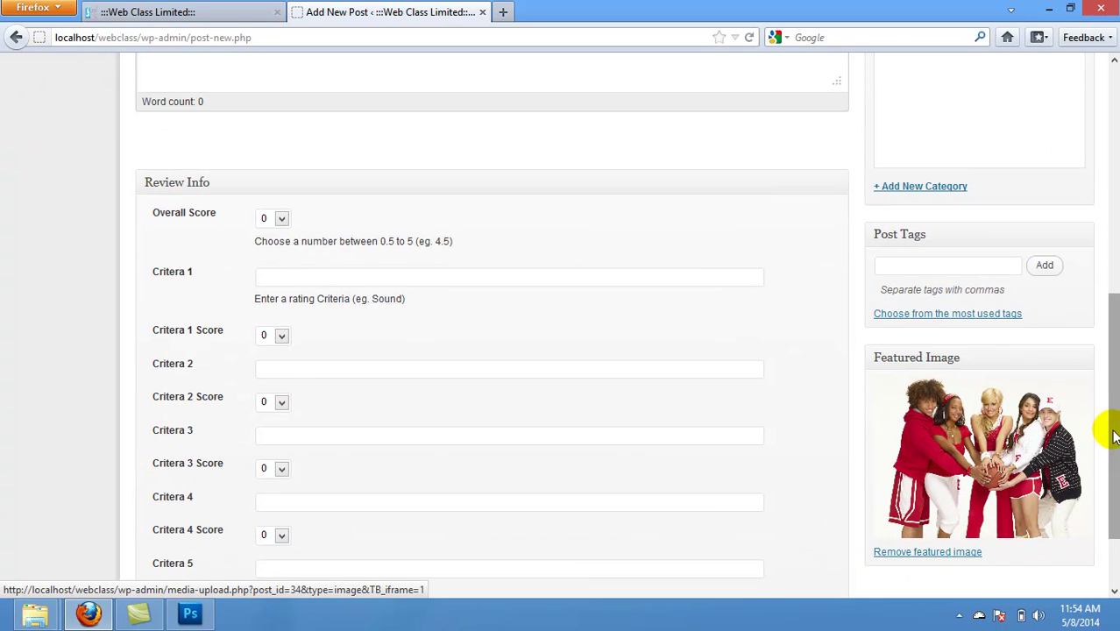
{"action": "left_click_drag", "start_coordinate": [1106, 432], "coordinate": [1113, 469]}
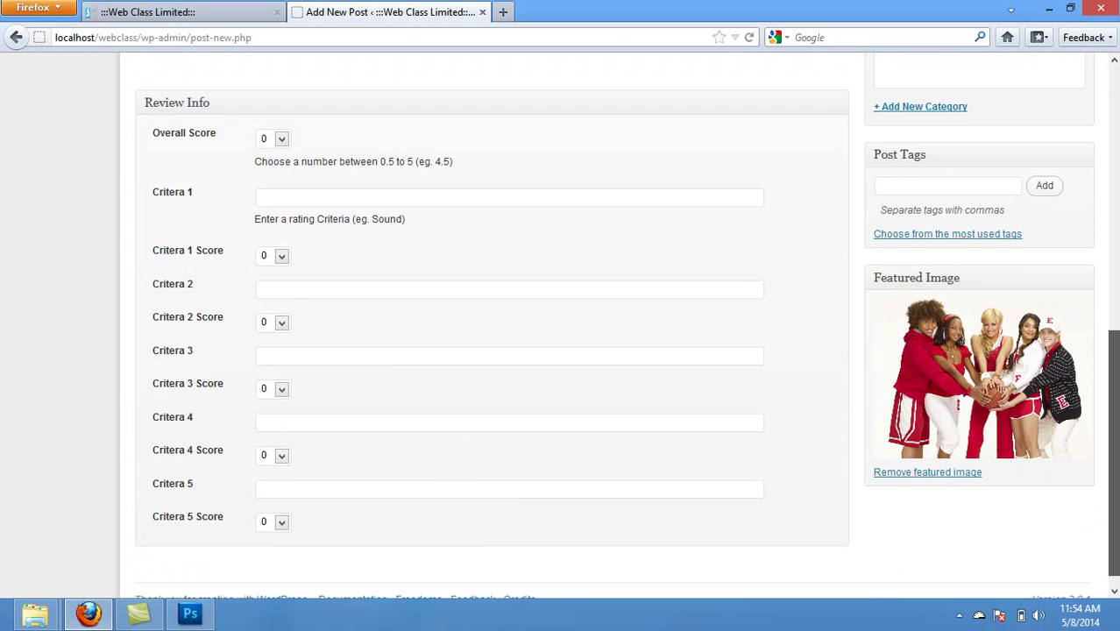
{"action": "scroll", "coordinate": [1100, 236], "scroll_direction": "up", "scroll_amount": 5}
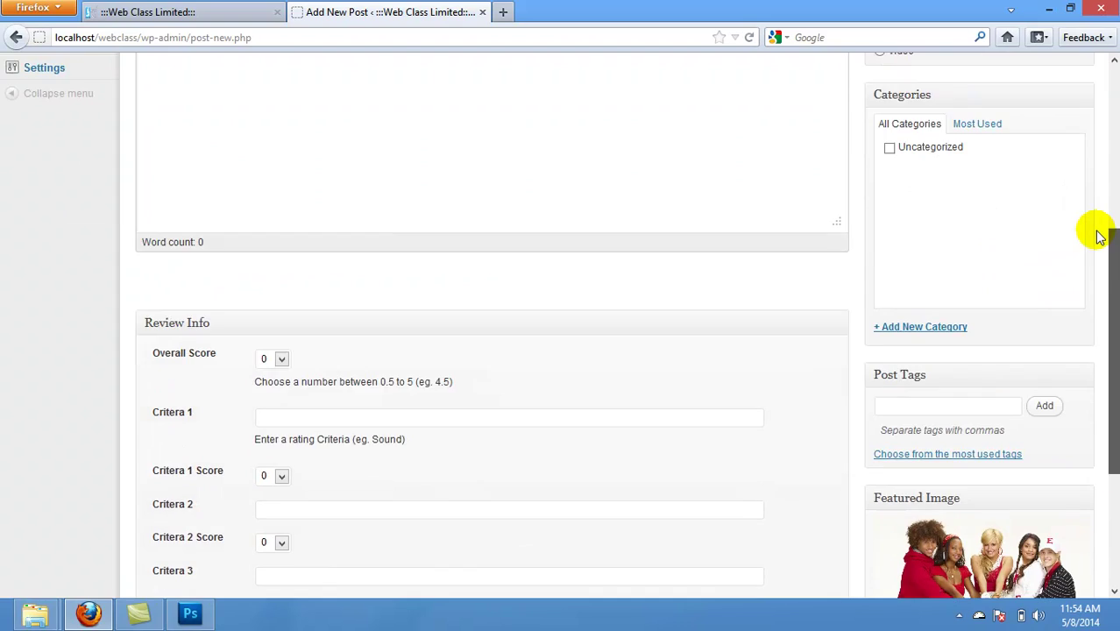
{"action": "scroll", "coordinate": [1100, 237], "scroll_direction": "up", "scroll_amount": 5}
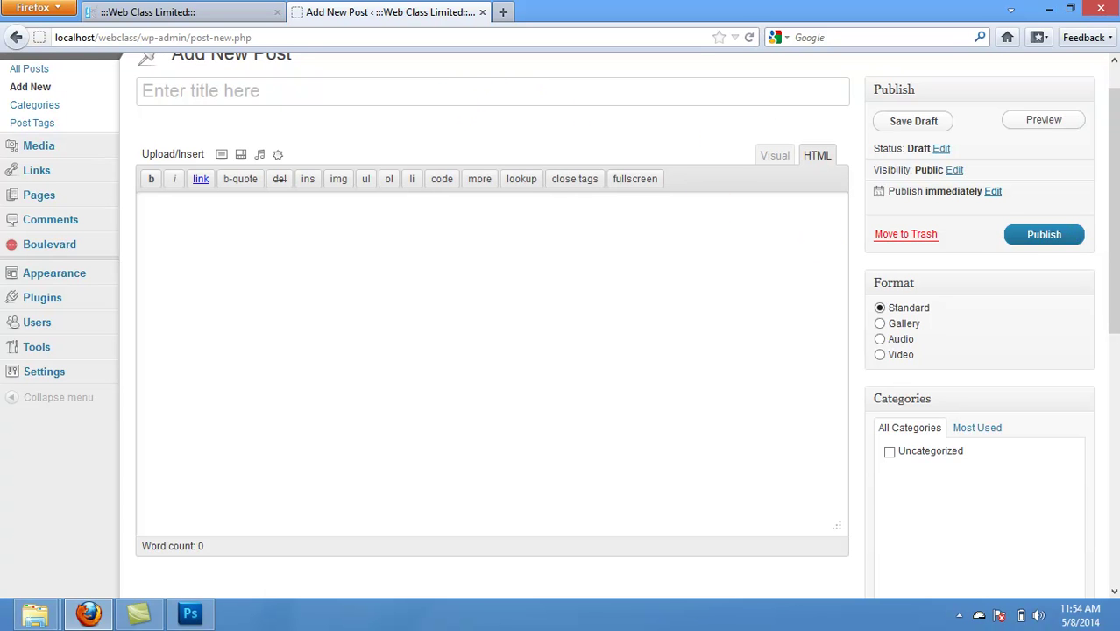
{"action": "left_click_drag", "start_coordinate": [1113, 210], "coordinate": [1113, 382]}
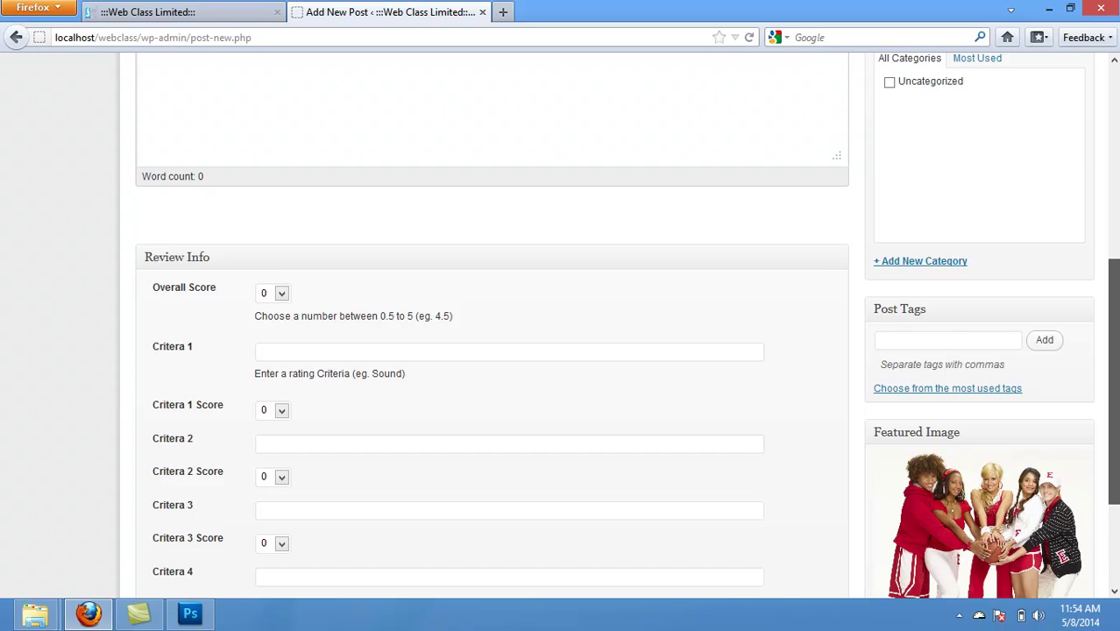
{"action": "left_click_drag", "start_coordinate": [1113, 382], "coordinate": [1096, 105]}
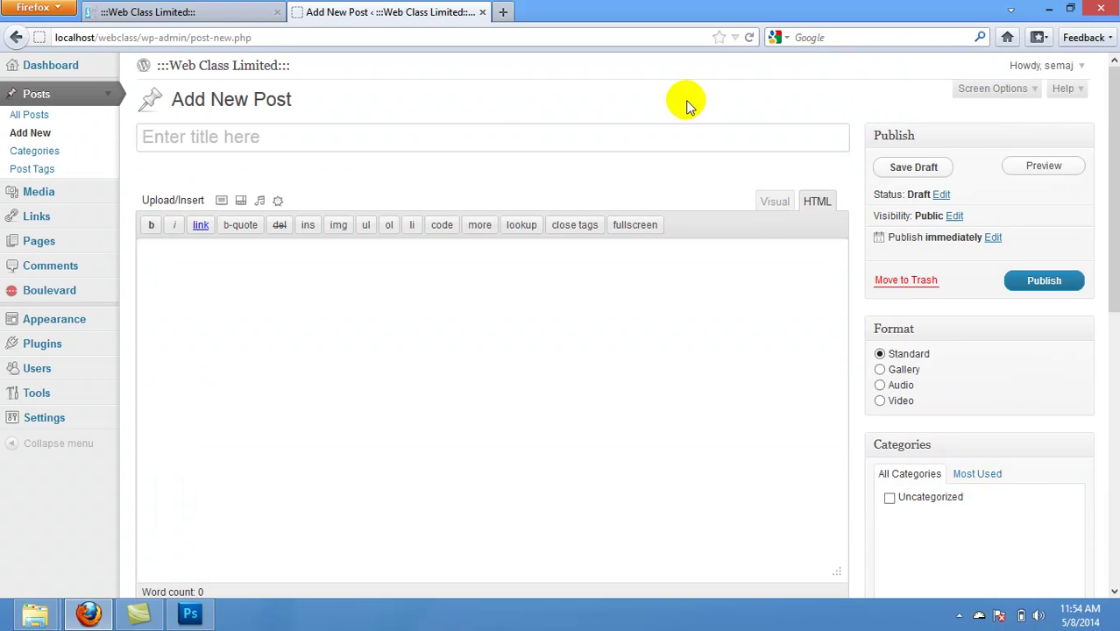
Step: Title the new post 'Next Rated... What's Your Comment' and reveal the desktop
{"action": "left_click", "coordinate": [498, 141]}
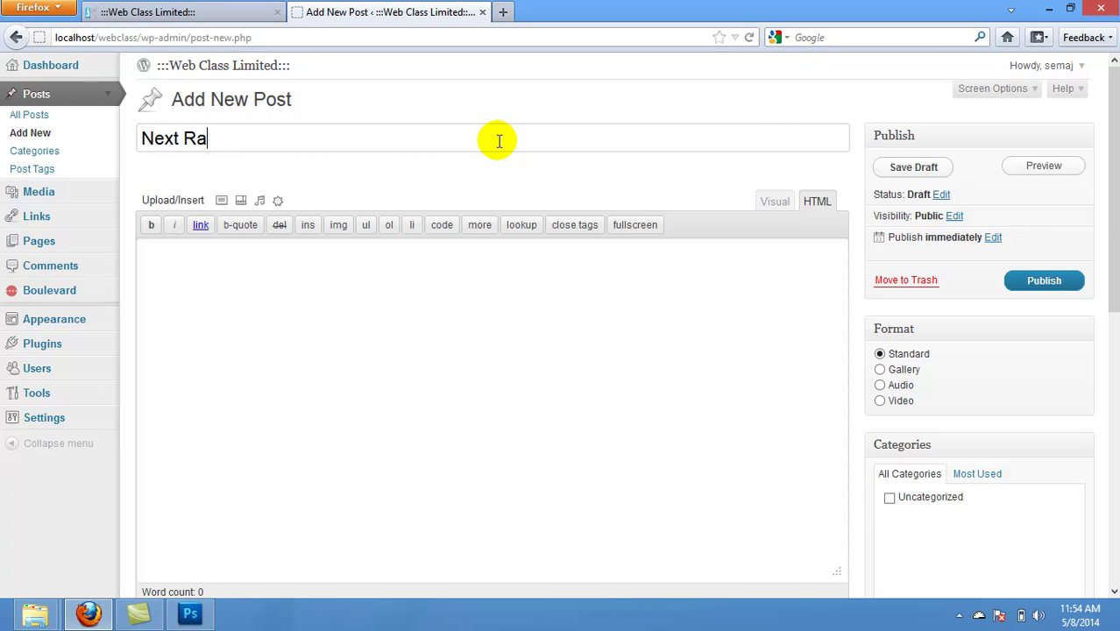
{"action": "left_click", "coordinate": [286, 288]}
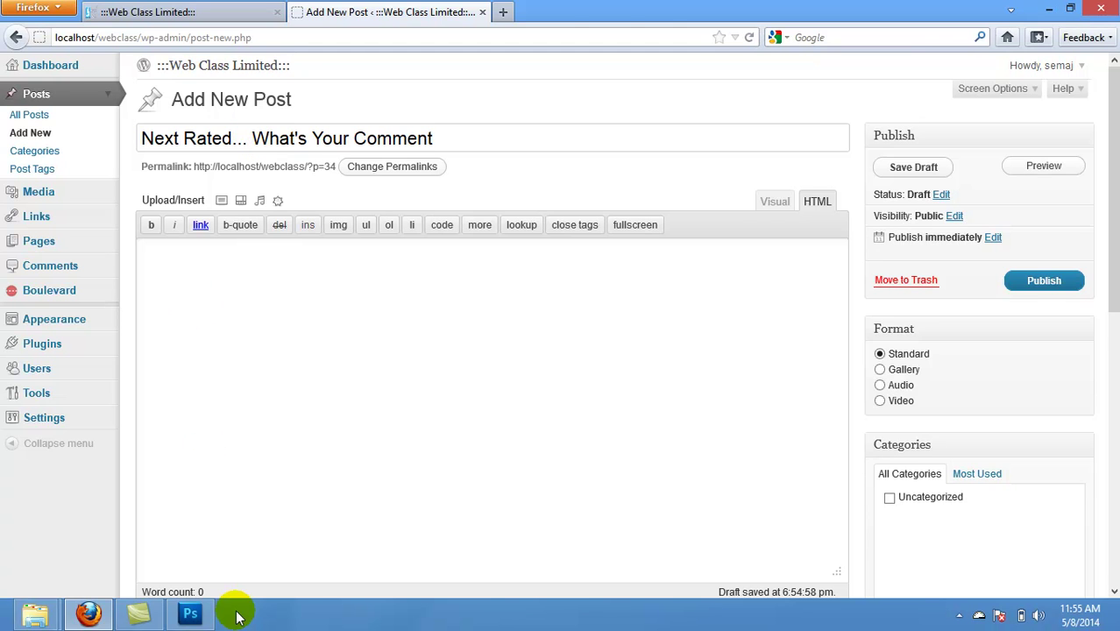
{"action": "key", "text": "super+d"}
{"action": "left_click", "coordinate": [642, 188]}
Step: Open HTML AND CSS in Word and copy part of the nested-lists paragraph
{"action": "double_click", "coordinate": [642, 187]}
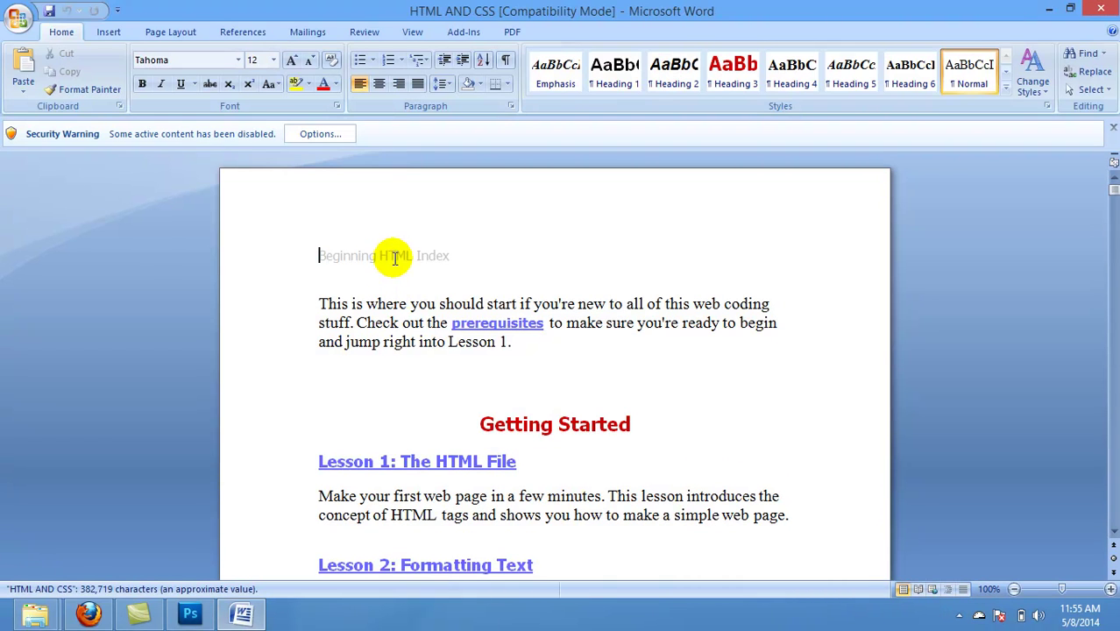
{"action": "left_click_drag", "start_coordinate": [1112, 185], "coordinate": [1113, 248]}
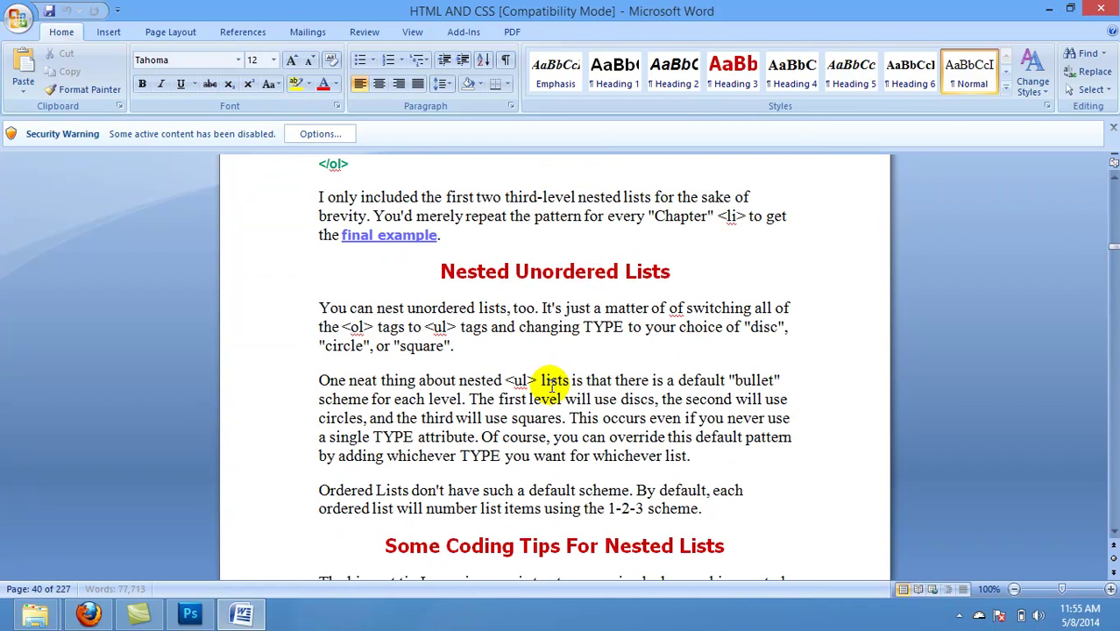
{"action": "left_click_drag", "start_coordinate": [539, 379], "coordinate": [690, 455]}
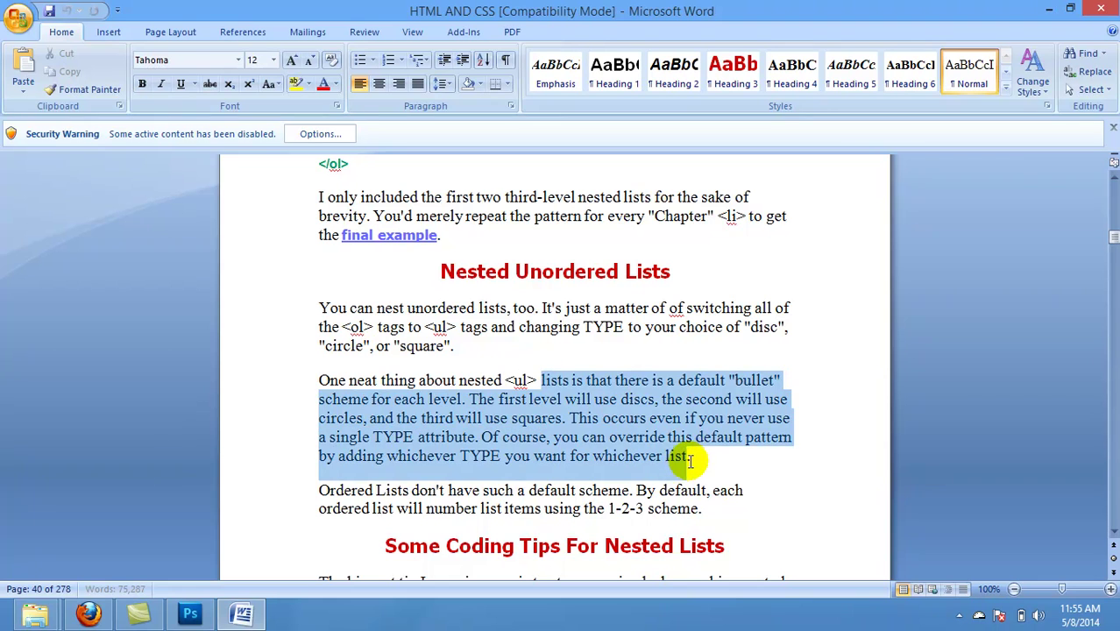
{"action": "type", "text": "ccc"}
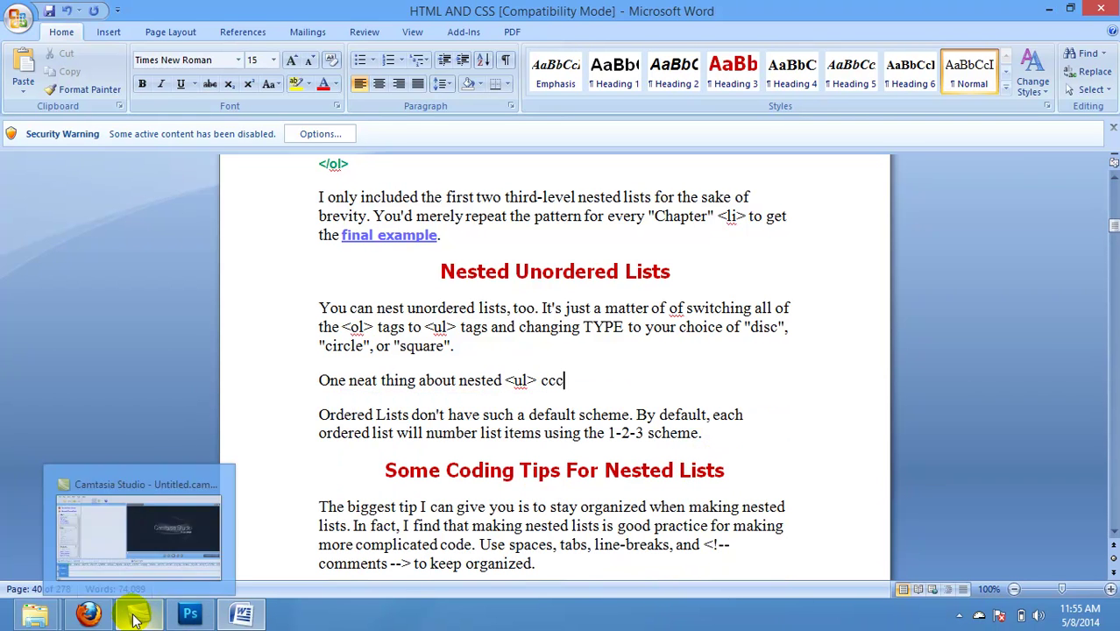
{"action": "left_click", "coordinate": [88, 616]}
{"action": "left_click", "coordinate": [272, 318]}
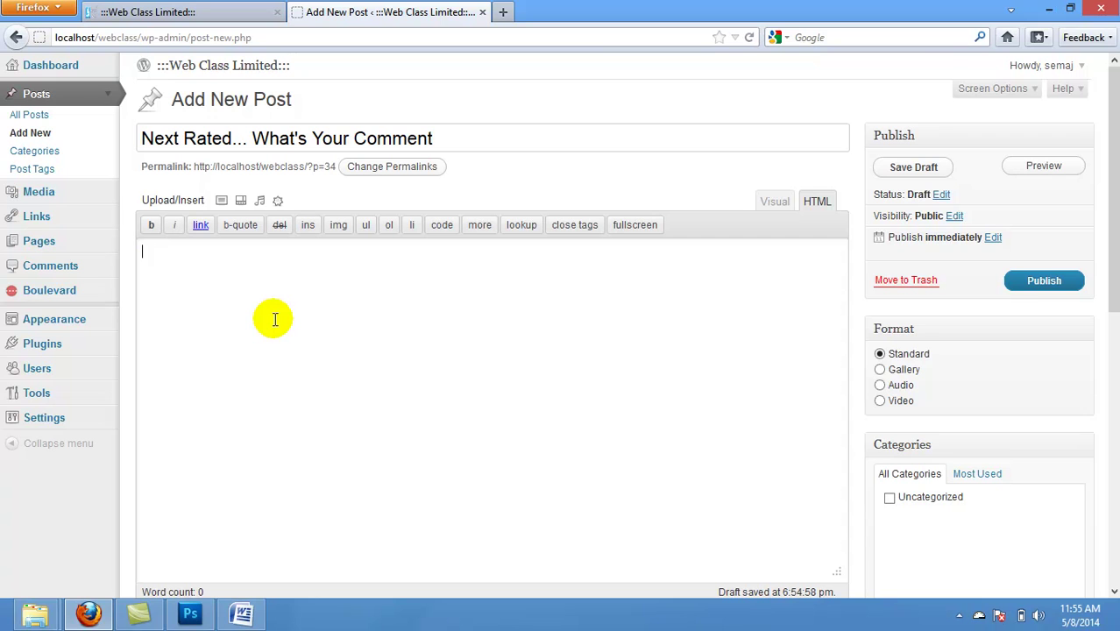
Step: Copy the colour-palette paragraph from Word and return to the WordPress editor
{"action": "left_click", "coordinate": [241, 613]}
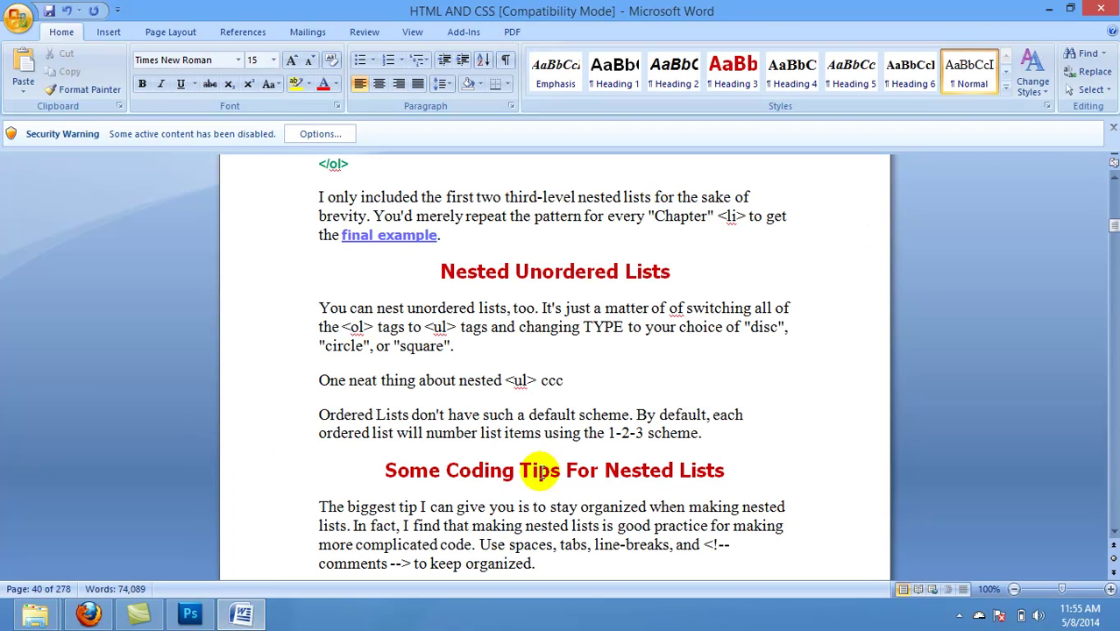
{"action": "left_click_drag", "start_coordinate": [1109, 241], "coordinate": [1110, 248]}
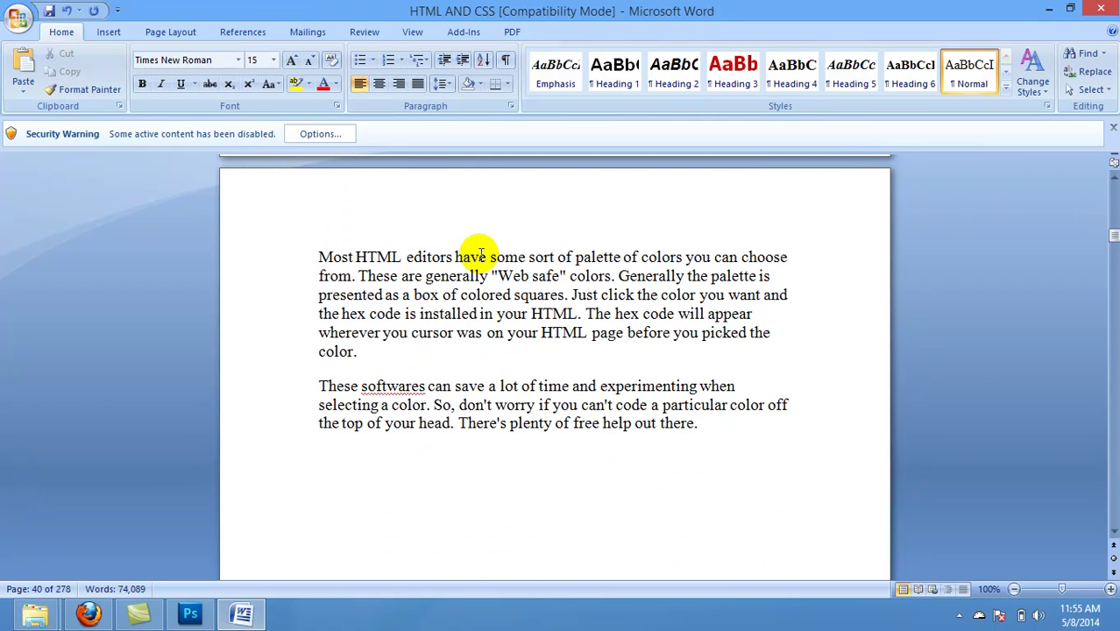
{"action": "left_click_drag", "start_coordinate": [317, 256], "coordinate": [430, 345]}
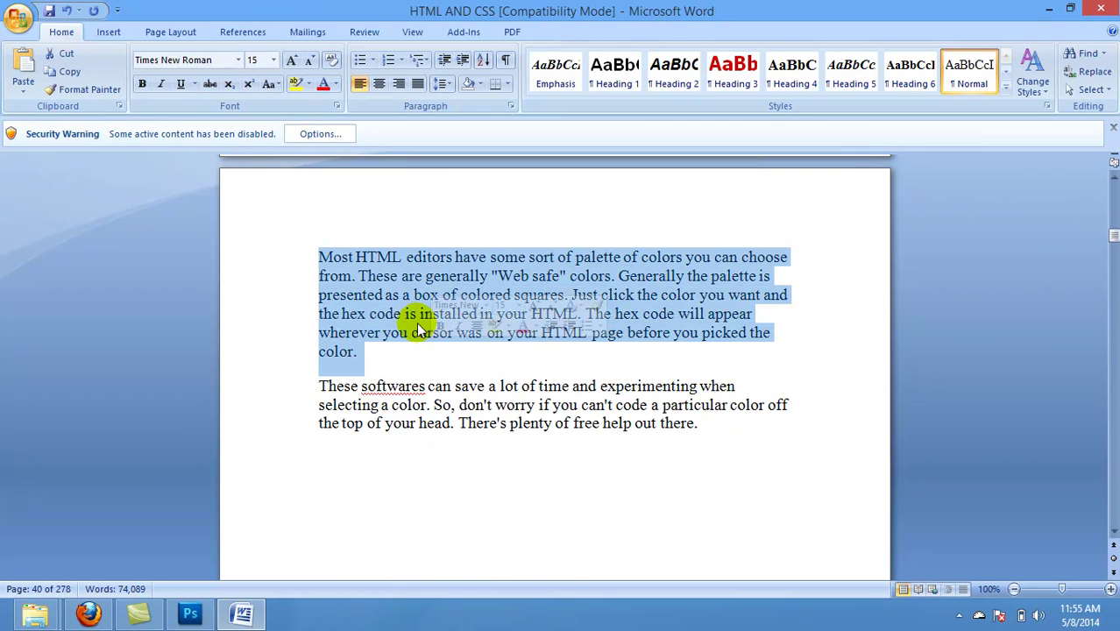
{"action": "right_click", "coordinate": [402, 293]}
{"action": "left_click", "coordinate": [423, 321]}
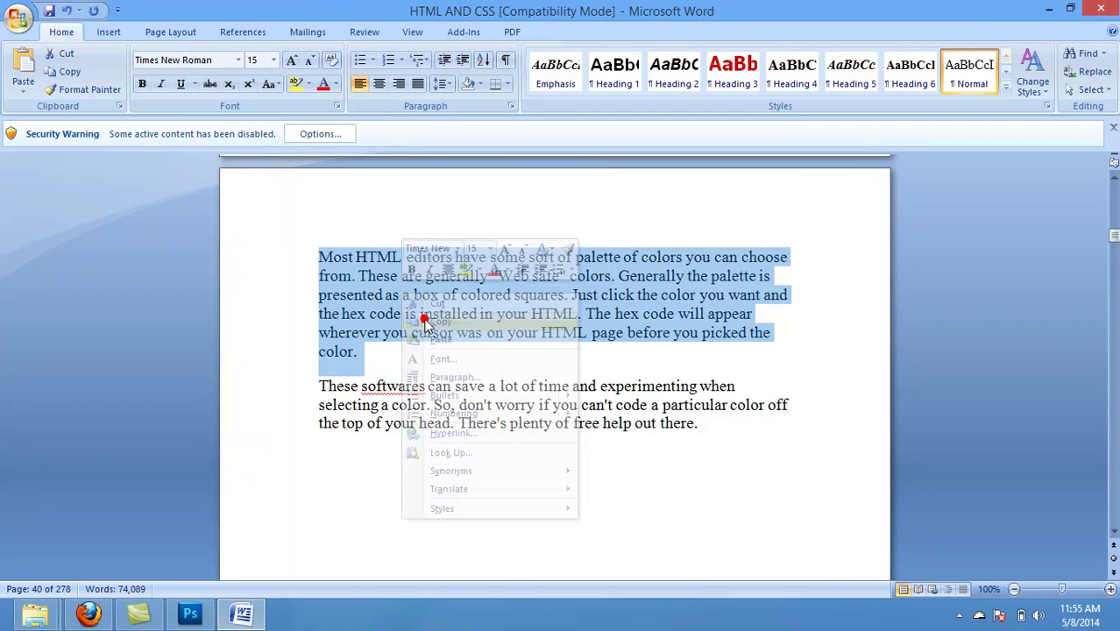
{"action": "left_click", "coordinate": [87, 613]}
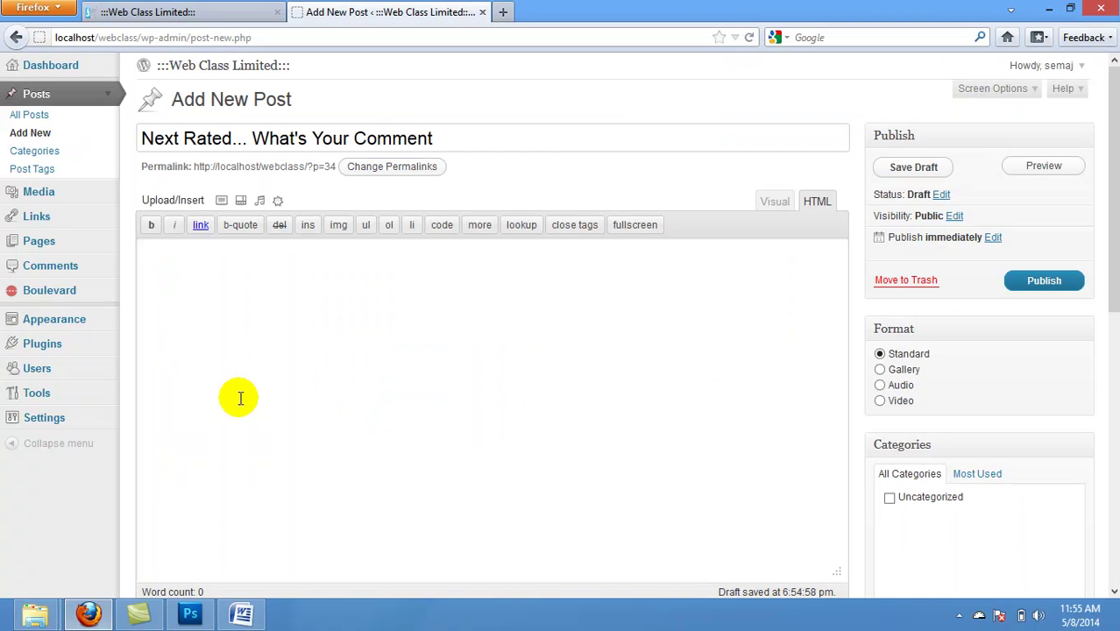
Step: Paste the colour-palette paragraph into the post body and add the tag 'next'
{"action": "left_click", "coordinate": [239, 383]}
{"action": "key", "text": "ctrl+v"}
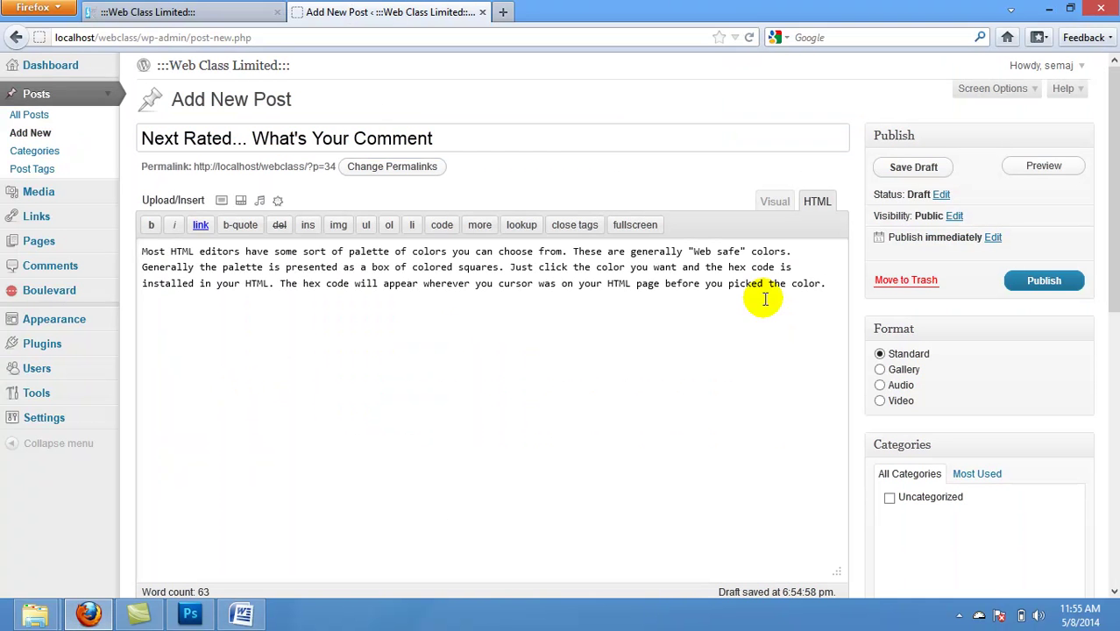
{"action": "left_click_drag", "start_coordinate": [1118, 253], "coordinate": [1103, 457]}
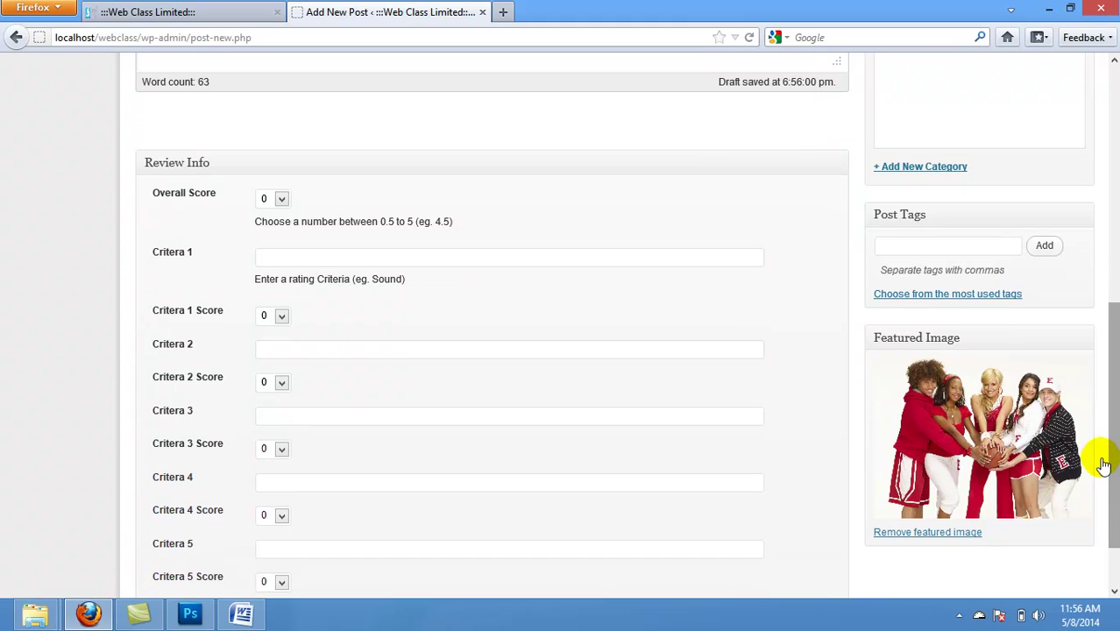
{"action": "left_click", "coordinate": [922, 245]}
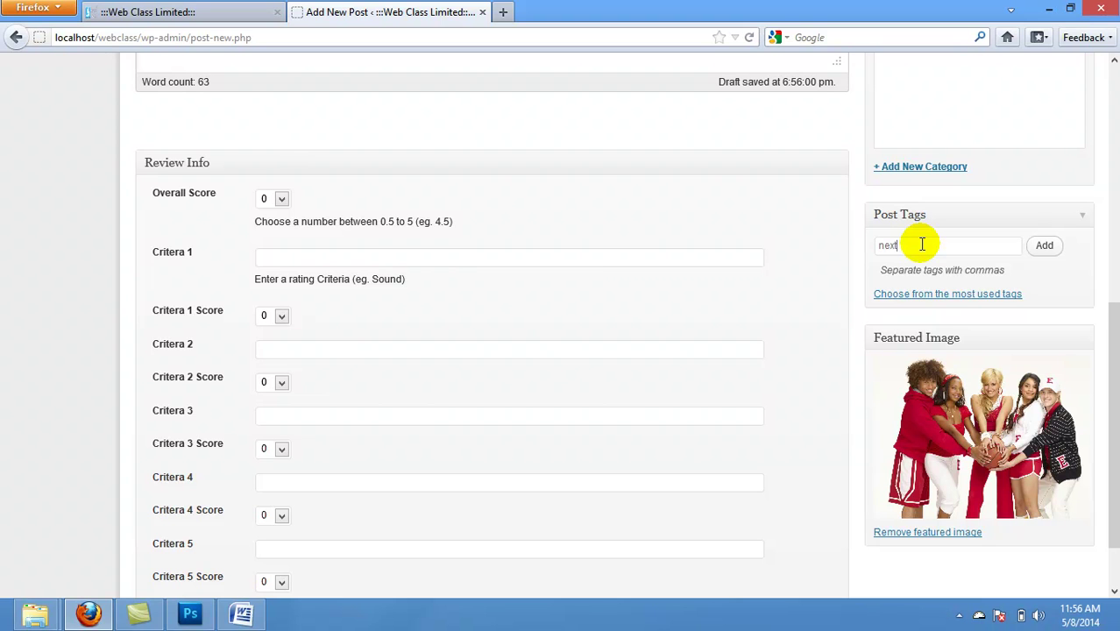
{"action": "left_click", "coordinate": [1043, 247]}
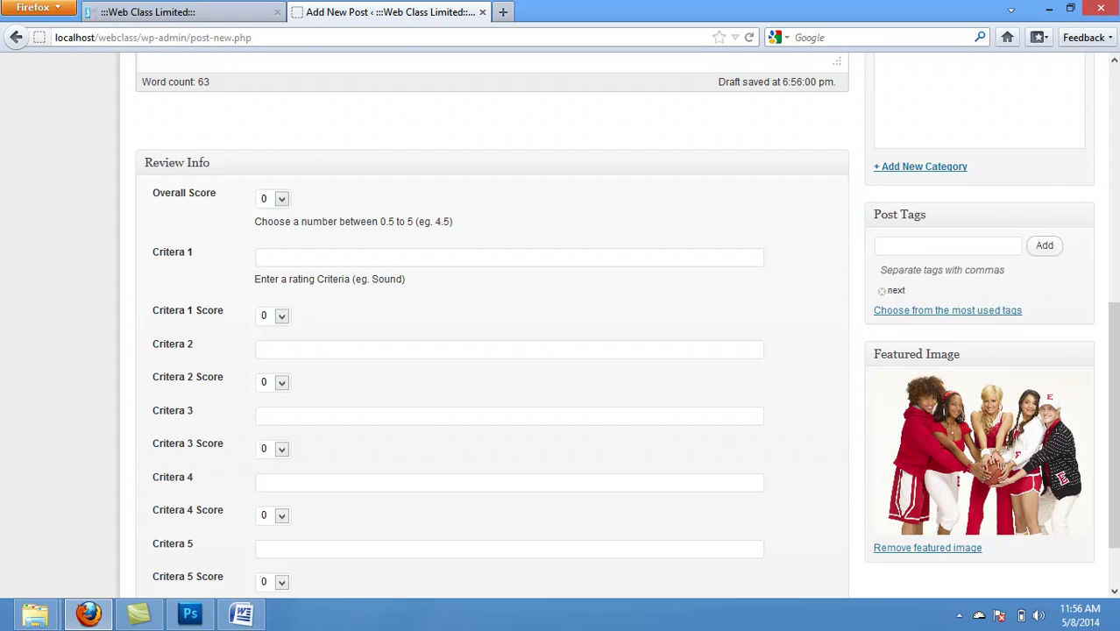
{"action": "left_click_drag", "start_coordinate": [1111, 348], "coordinate": [1116, 452]}
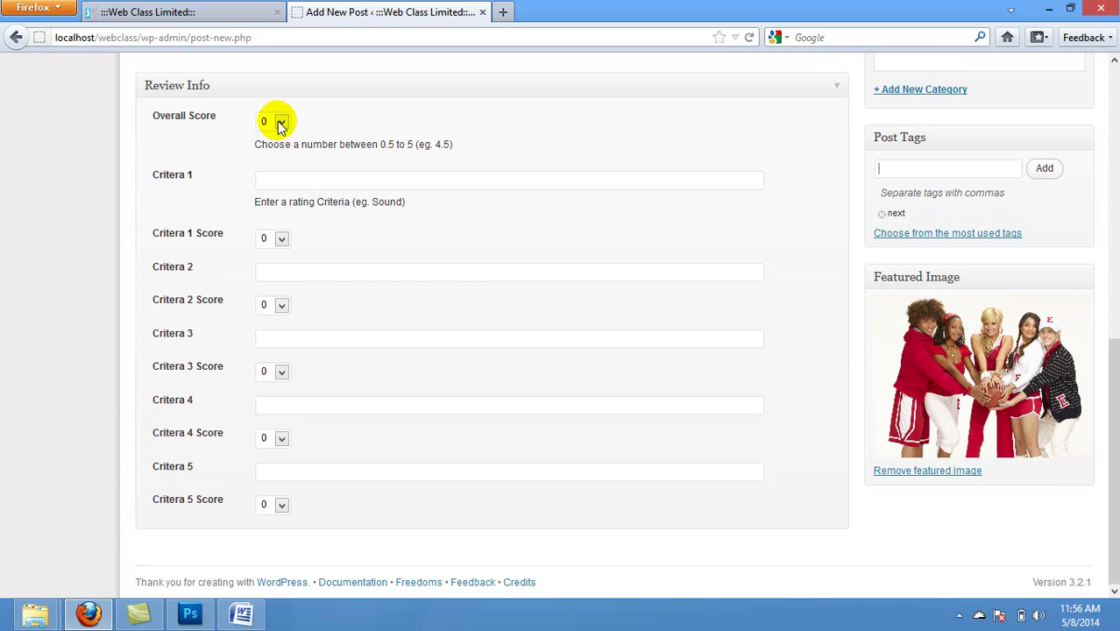
Step: Set the Overall Score to 0.5, Critera 1 to 0.5, Critera 2 to 1.5 and Critera 3 to 2.5
{"action": "left_click", "coordinate": [280, 125]}
{"action": "left_click", "coordinate": [271, 157]}
{"action": "left_click", "coordinate": [282, 235]}
{"action": "left_click", "coordinate": [274, 275]}
{"action": "left_click", "coordinate": [281, 305]}
{"action": "left_click", "coordinate": [276, 369]}
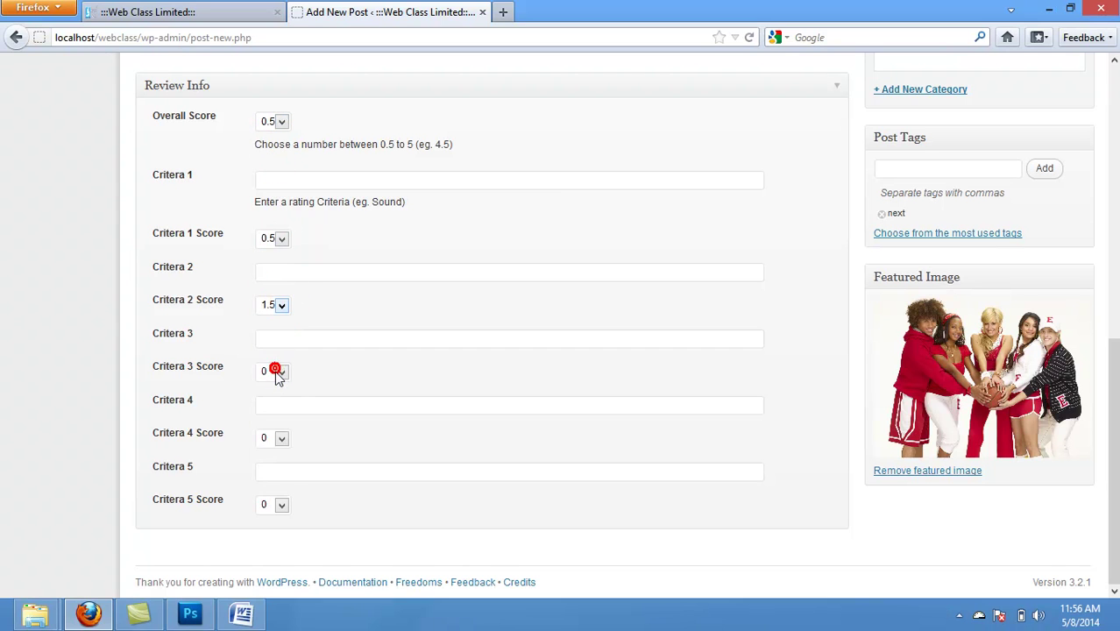
{"action": "left_click", "coordinate": [277, 372]}
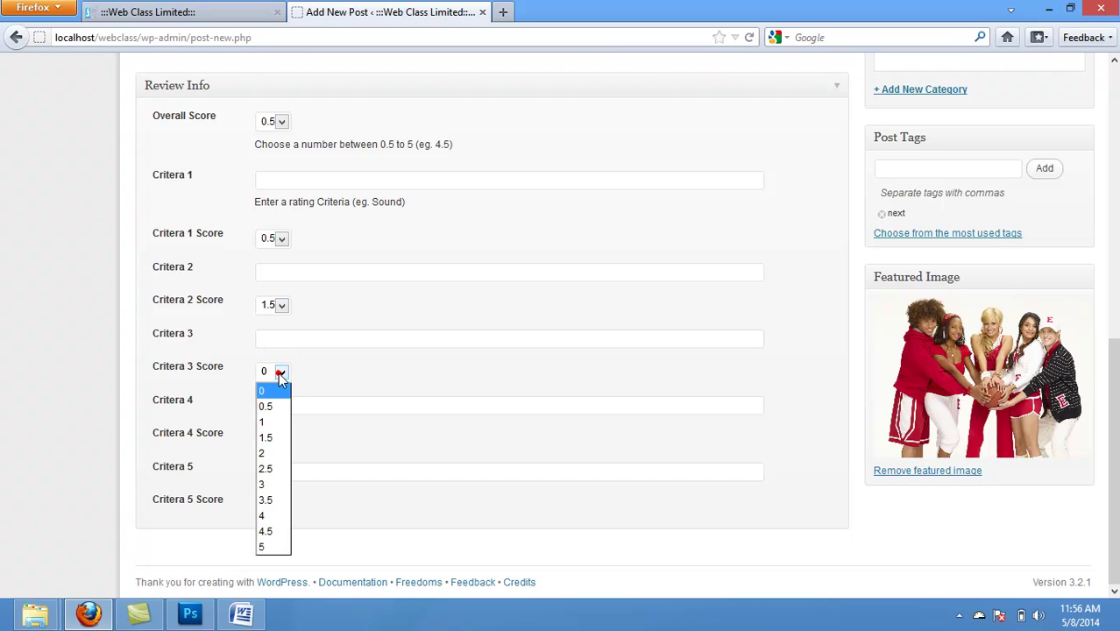
{"action": "left_click", "coordinate": [270, 468]}
Step: Pick a Critera 4 Score and set the Critera 5 Score to 4.5
{"action": "left_click", "coordinate": [283, 440]}
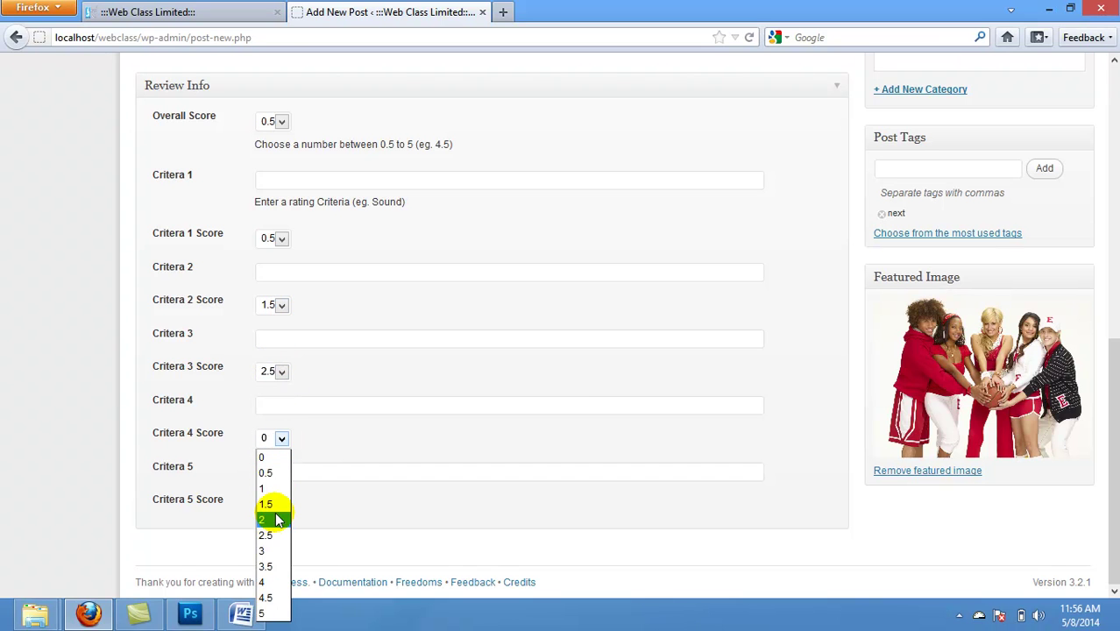
{"action": "left_click", "coordinate": [272, 535]}
{"action": "left_click", "coordinate": [280, 505]}
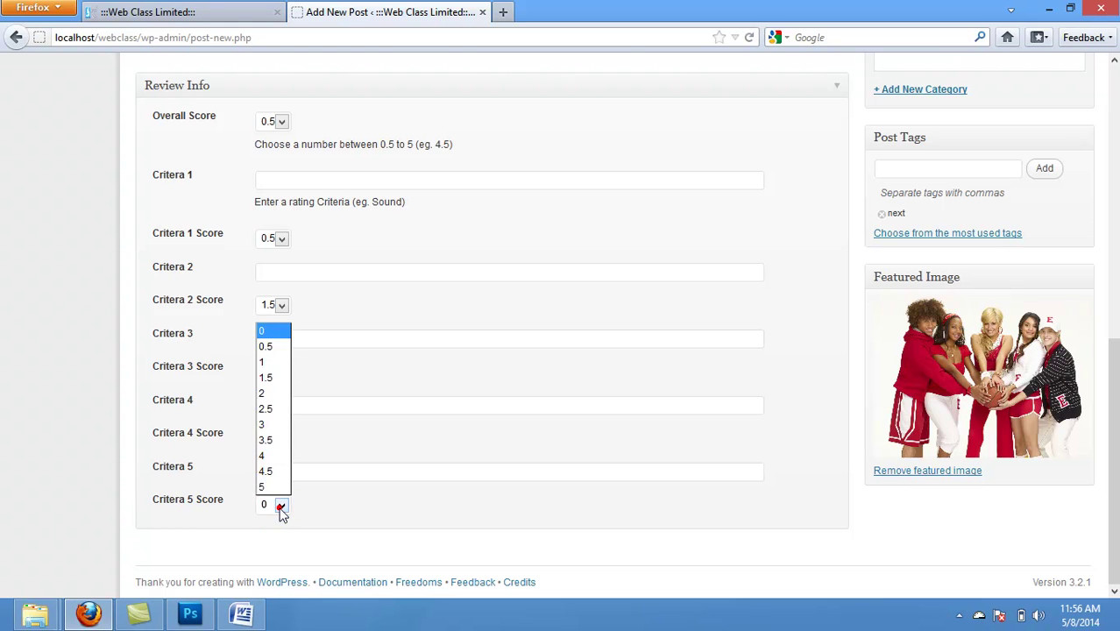
{"action": "left_click", "coordinate": [268, 472]}
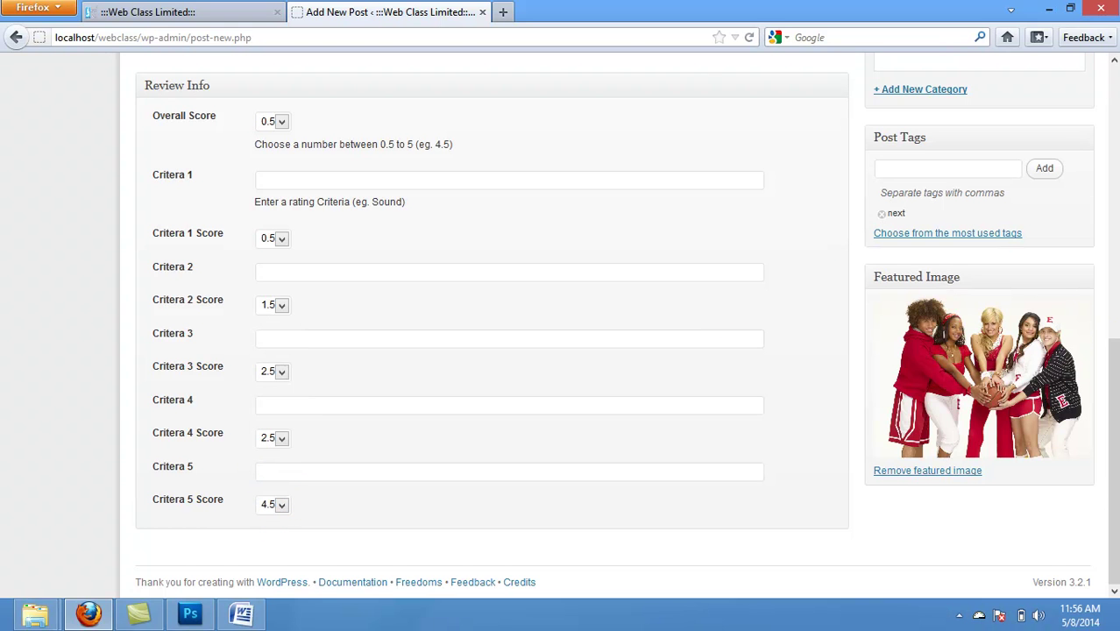
Step: Publish the review post 'Next Rated... What's Your Comment'
{"action": "left_click_drag", "start_coordinate": [1116, 401], "coordinate": [1115, 150]}
{"action": "left_click", "coordinate": [1077, 229]}
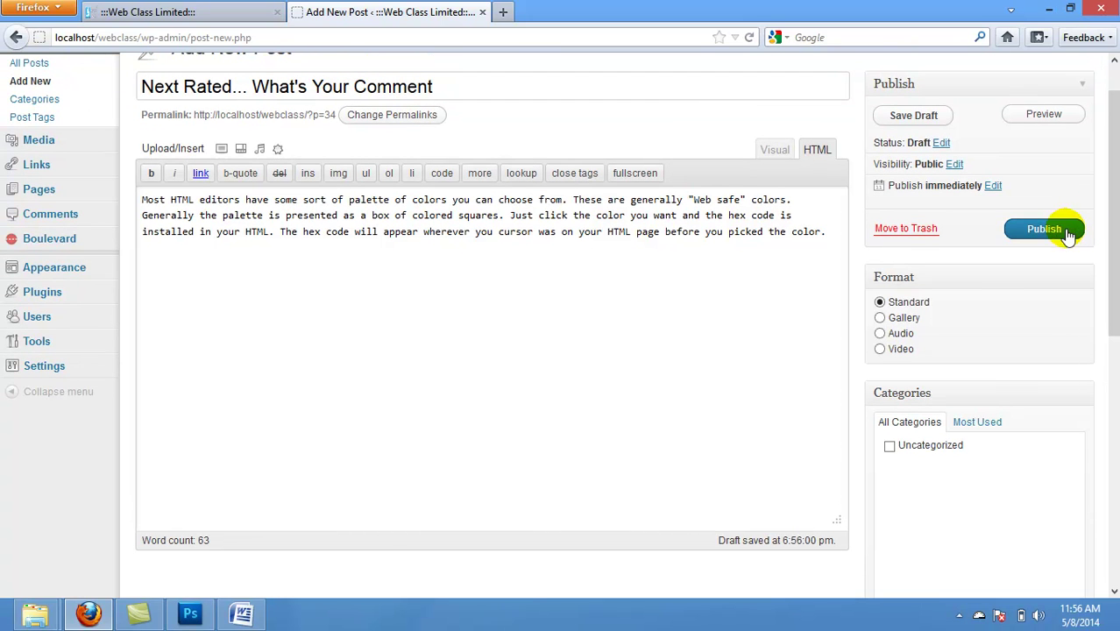
{"action": "left_click", "coordinate": [1068, 233]}
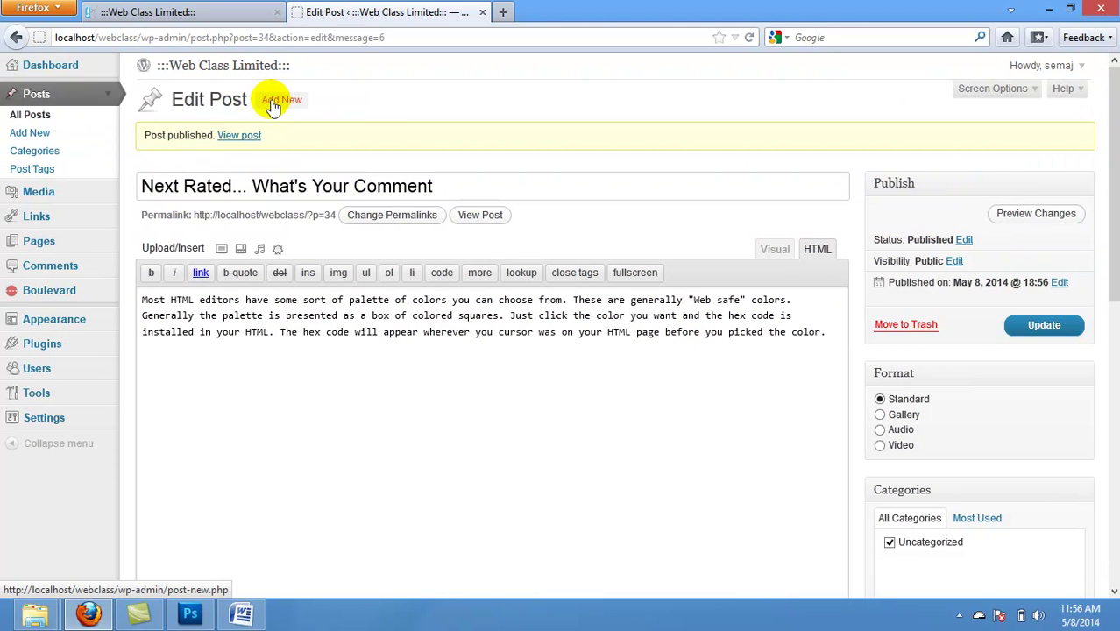
{"action": "left_click", "coordinate": [274, 103]}
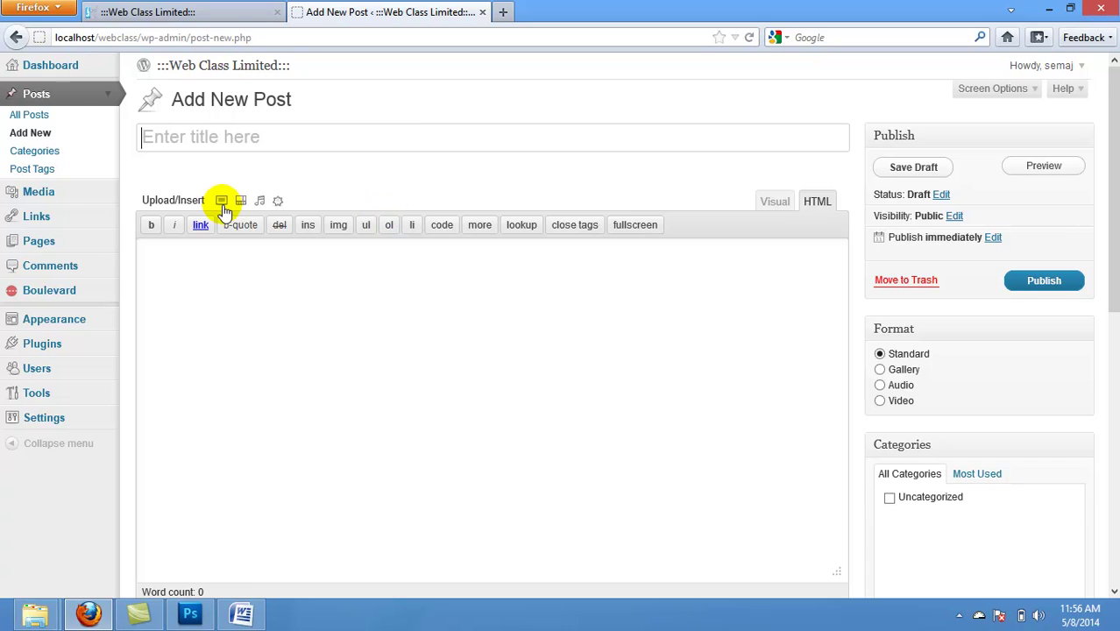
Step: Upload the Bone Thugs album picture and make it the post's featured image
{"action": "left_click", "coordinate": [223, 203]}
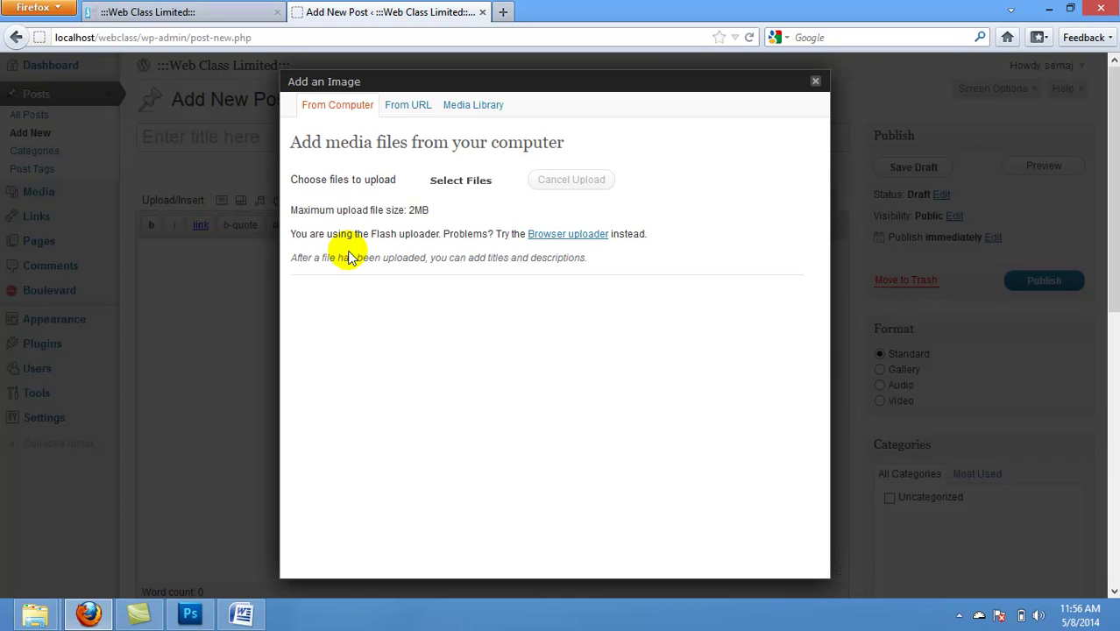
{"action": "left_click", "coordinate": [457, 185]}
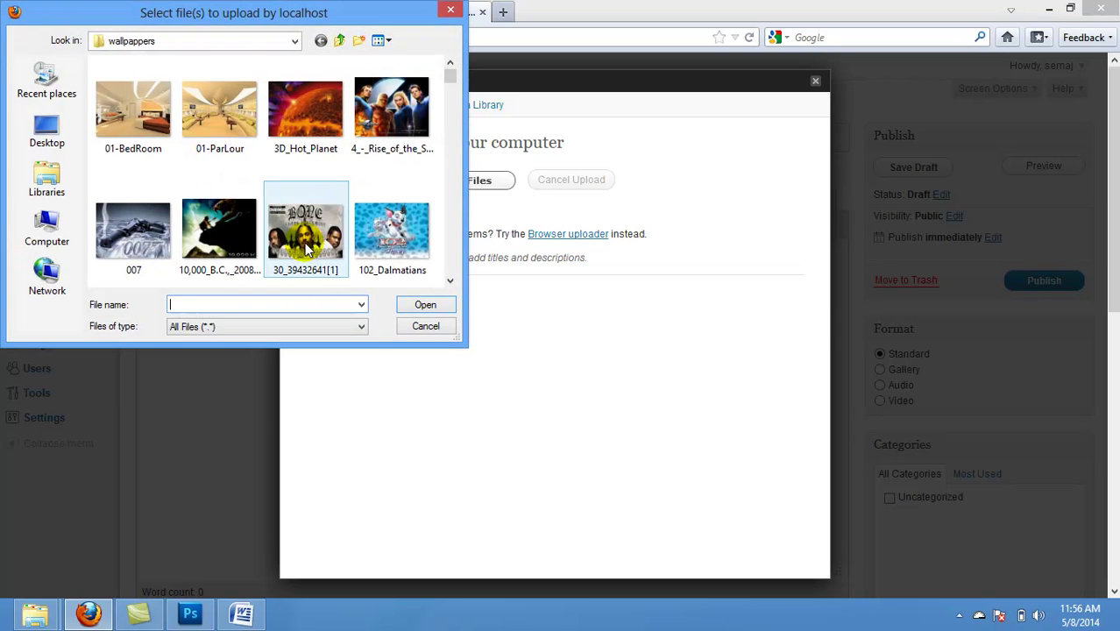
{"action": "double_click", "coordinate": [311, 229]}
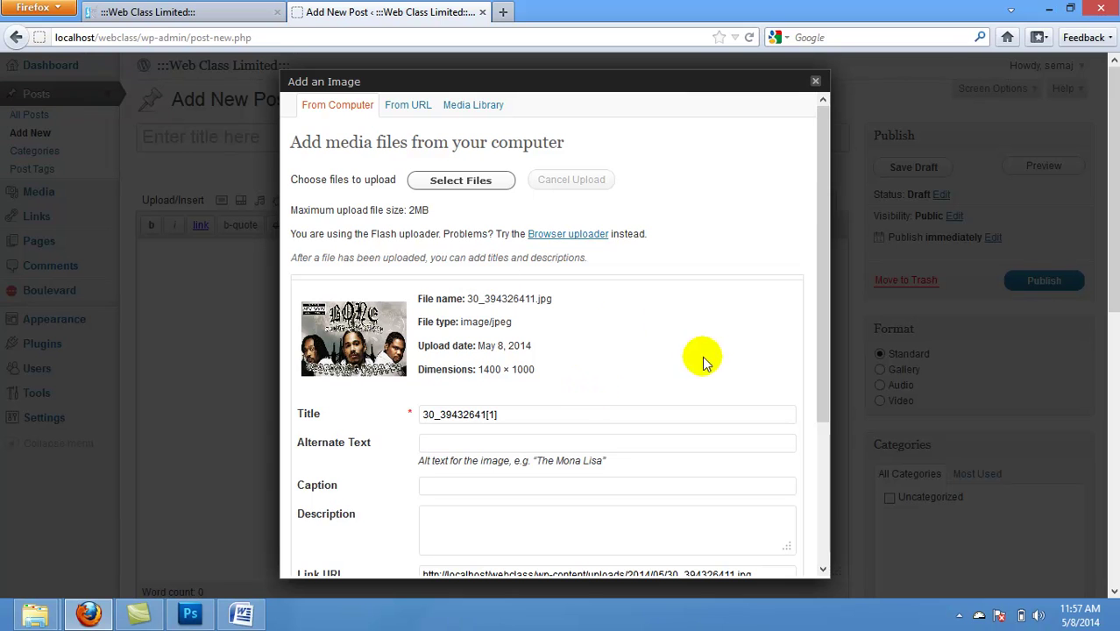
{"action": "left_click_drag", "start_coordinate": [821, 252], "coordinate": [821, 486]}
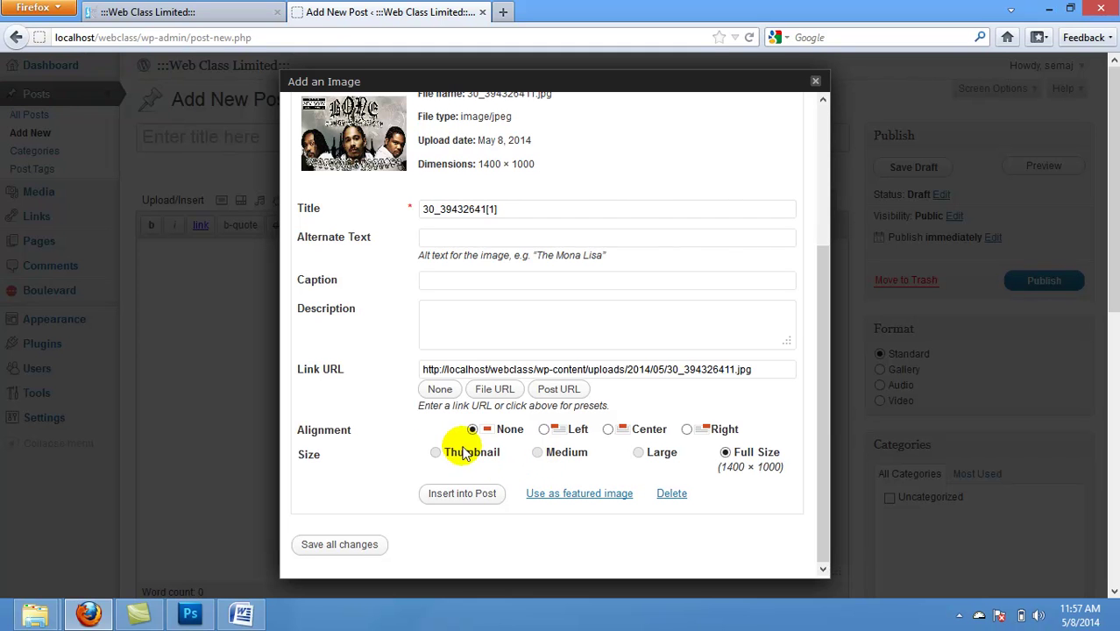
{"action": "left_click", "coordinate": [434, 452]}
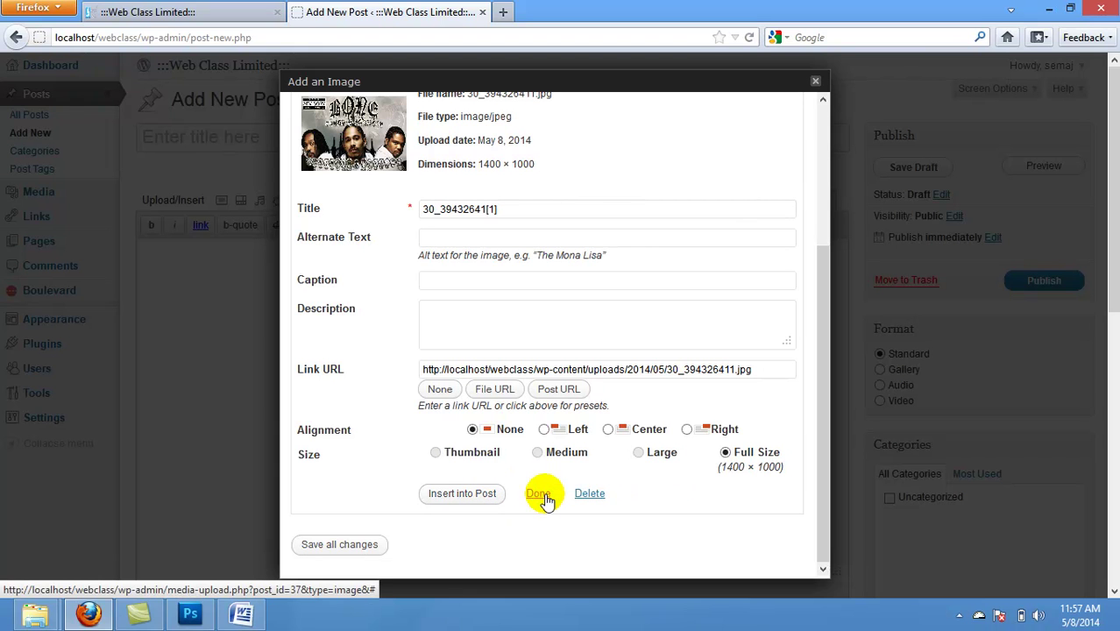
{"action": "left_click", "coordinate": [346, 545]}
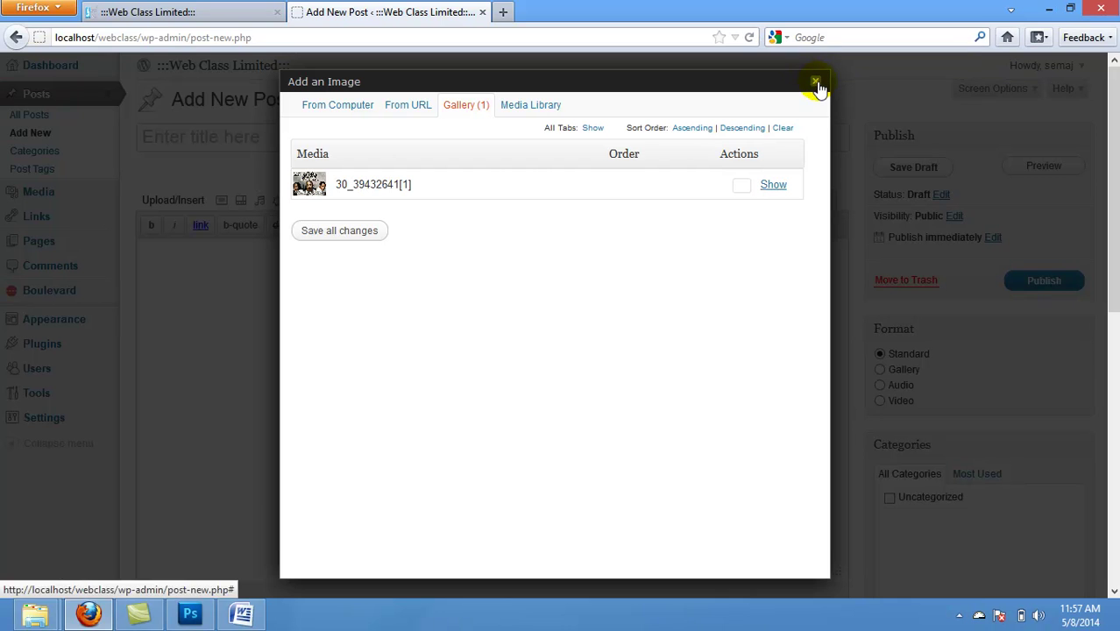
{"action": "left_click", "coordinate": [330, 225]}
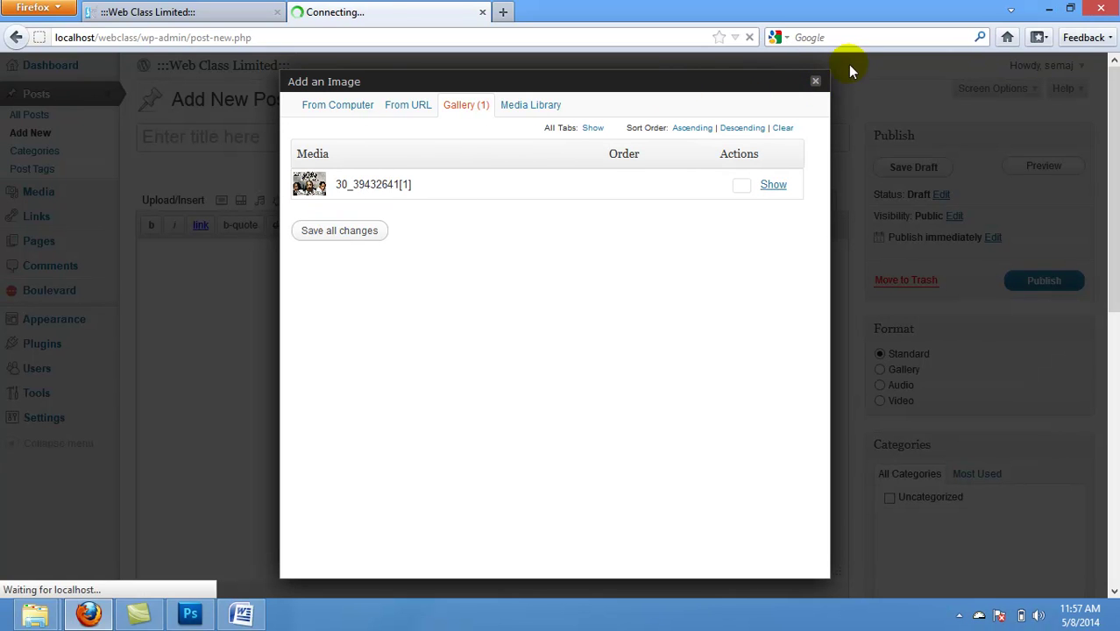
Step: Add the tag 'thug' to the new post
{"action": "left_click", "coordinate": [816, 84]}
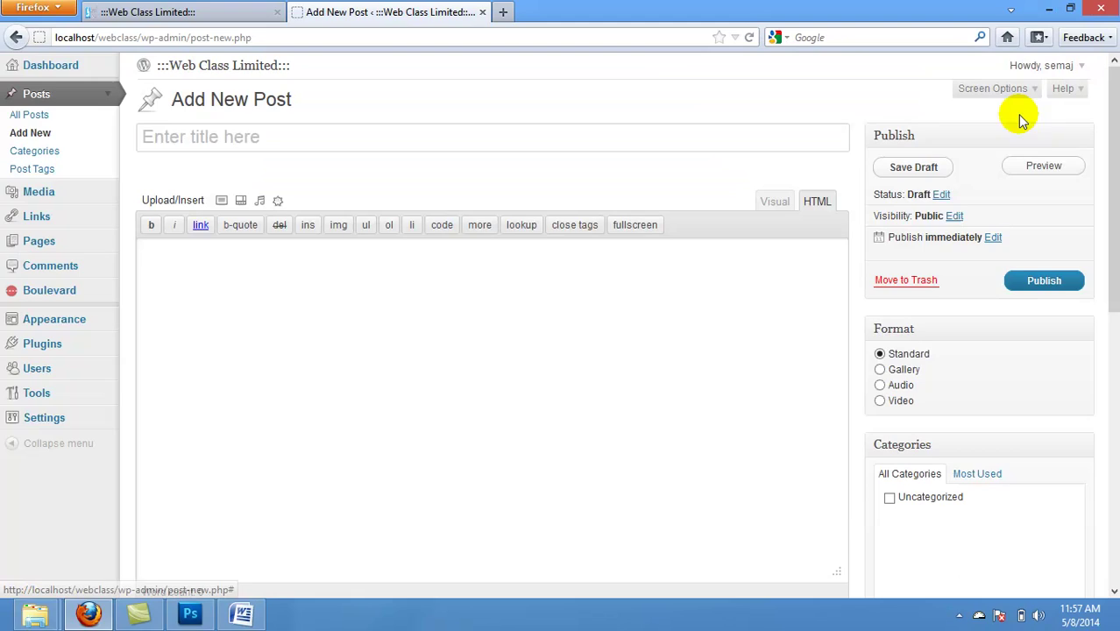
{"action": "scroll", "coordinate": [1107, 172], "scroll_direction": "down", "scroll_amount": 10}
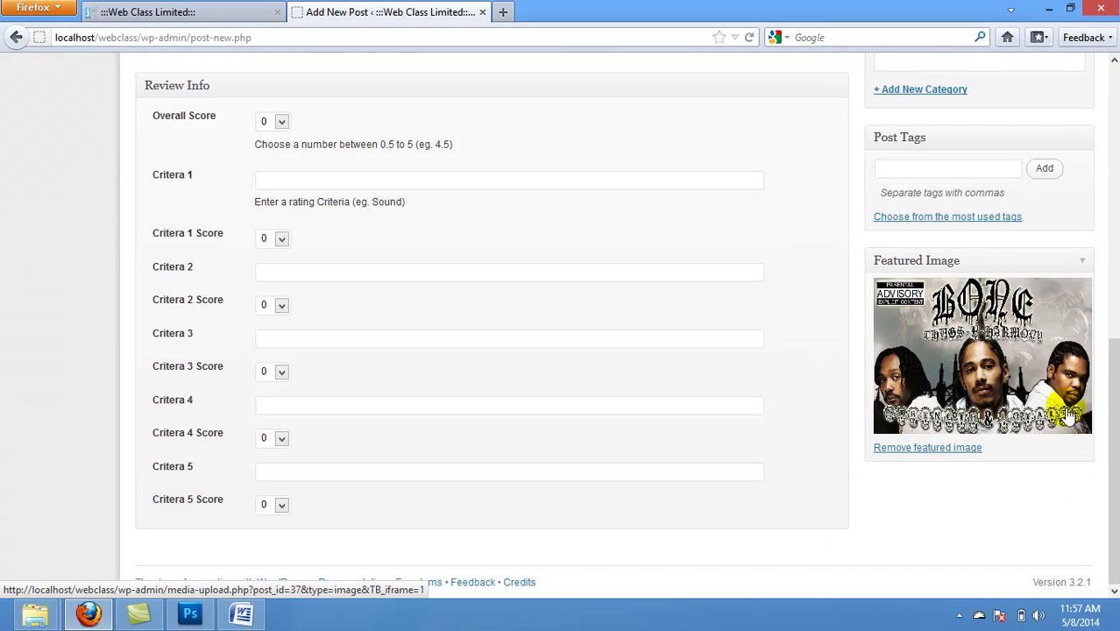
{"action": "left_click", "coordinate": [933, 171]}
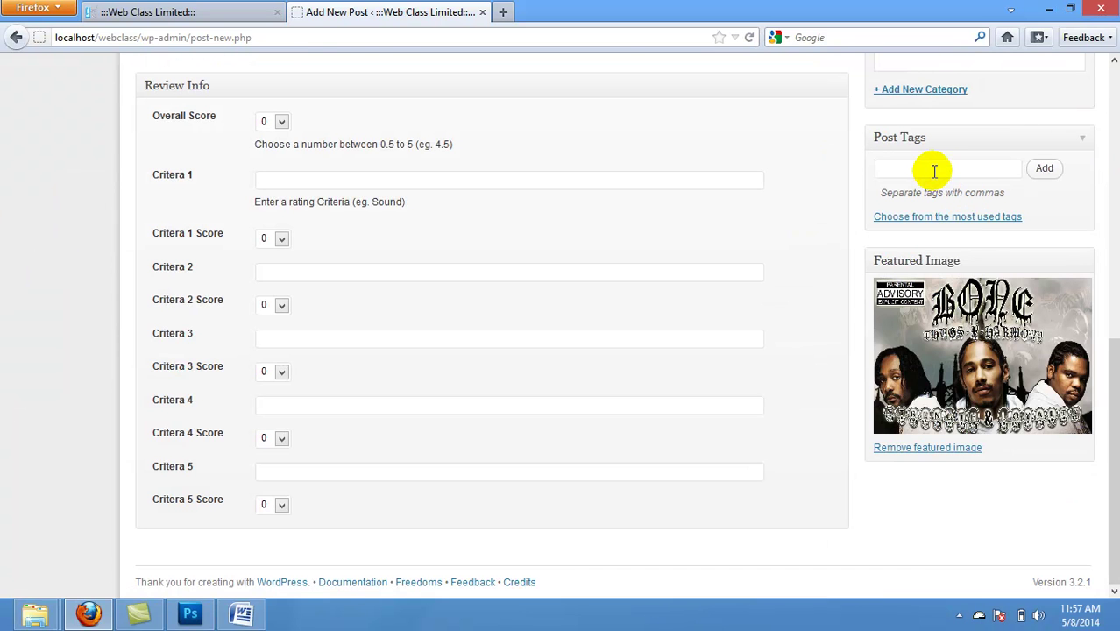
{"action": "left_click", "coordinate": [1046, 170]}
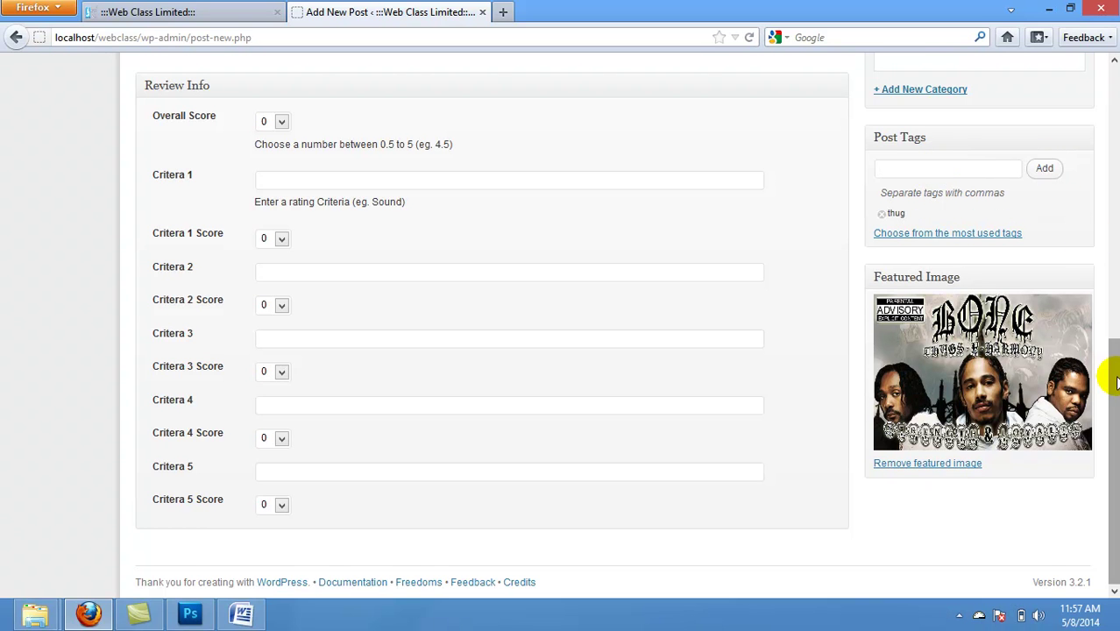
{"action": "left_click_drag", "start_coordinate": [1112, 390], "coordinate": [1103, 234]}
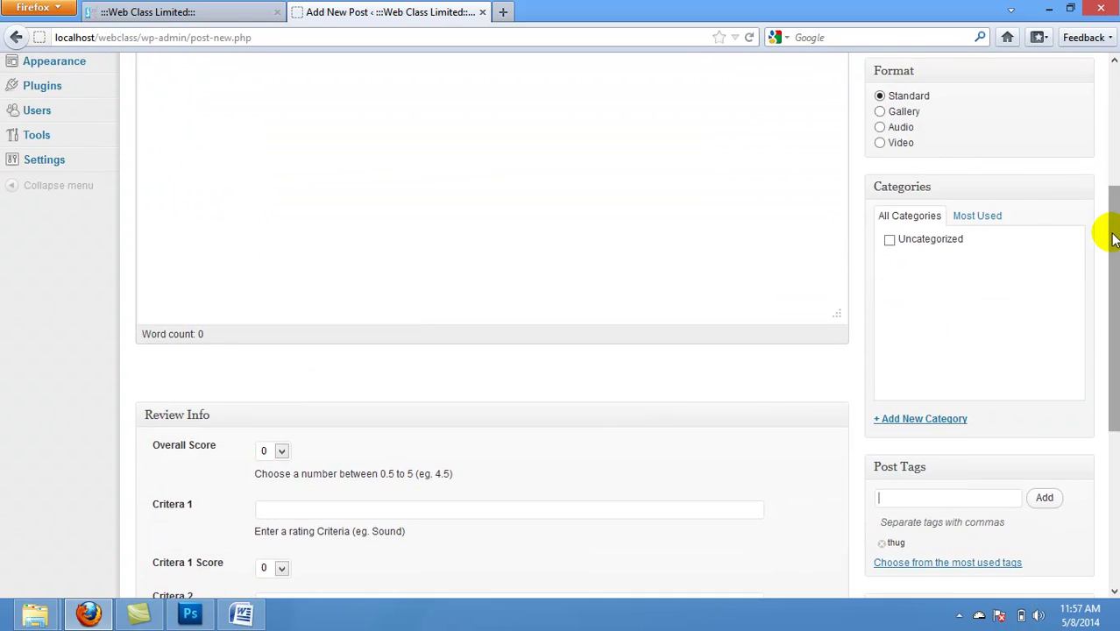
{"action": "left_click", "coordinate": [1111, 232]}
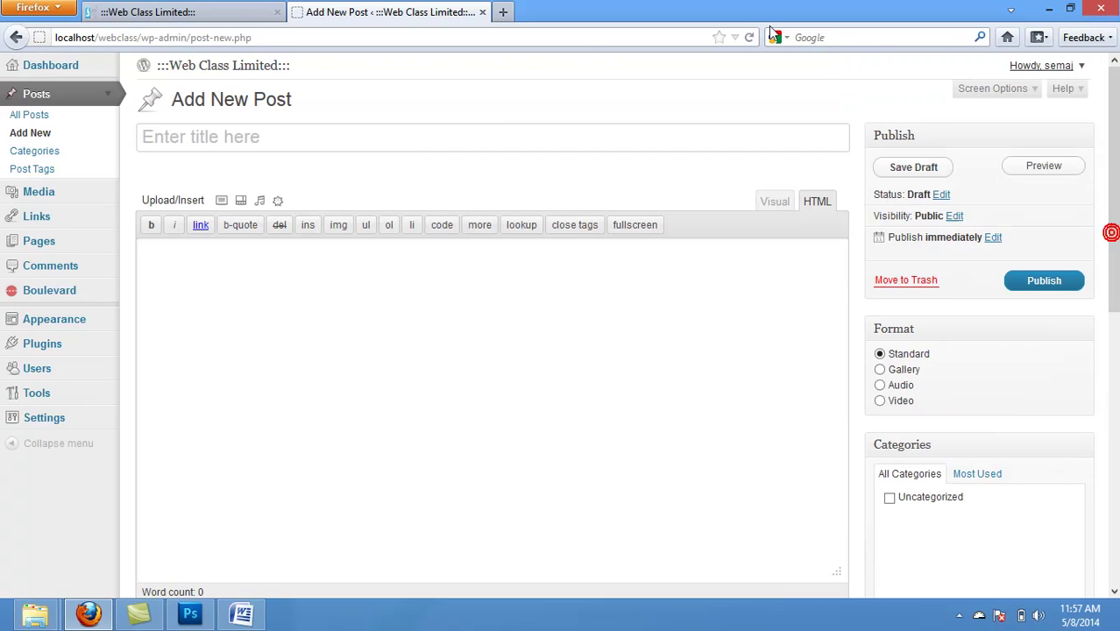
{"action": "left_click", "coordinate": [396, 131]}
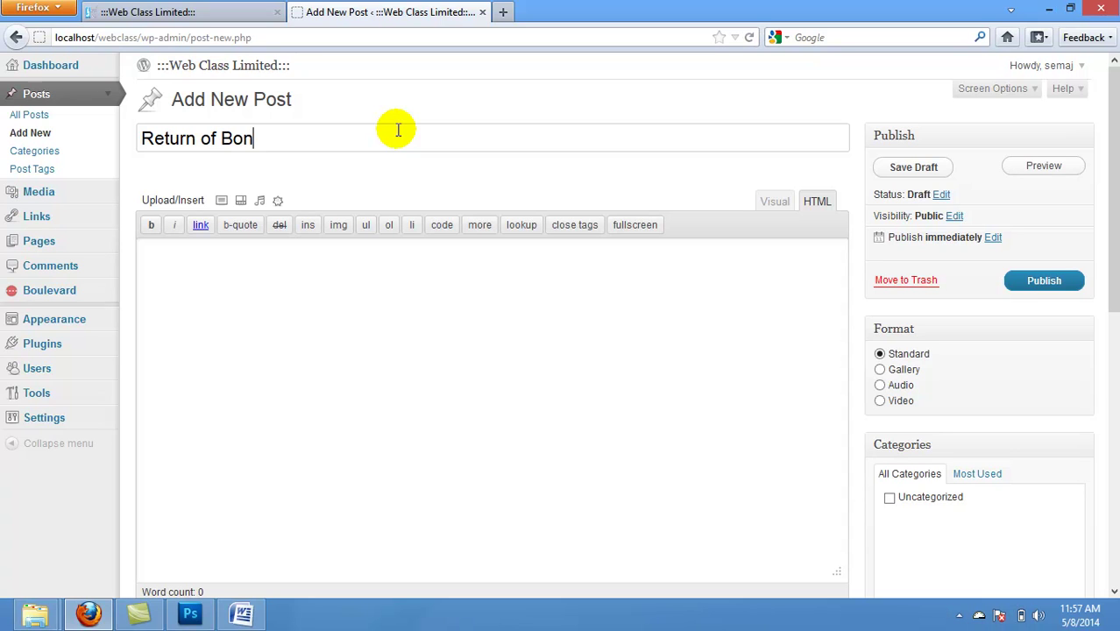
Step: Title the post 'Return of Bone Thug', paste the colour-palette paragraph into the body, and publish
{"action": "type", "text": "g"}
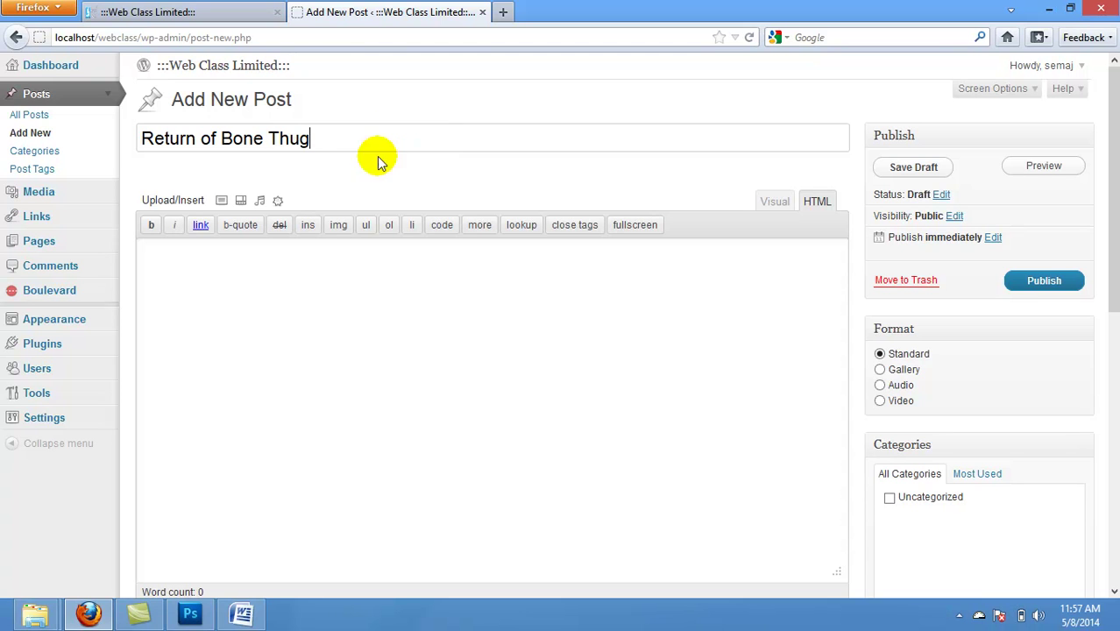
{"action": "left_click", "coordinate": [255, 291]}
{"action": "type", "text": "Most HTML editors have some sort of palette of colors you can choose from. These are generally \"Web safe\" colors. Generally the palette is presented as a box of colored squares. Just click the color you want and the hex code is installed in your HTML. The hex code will appear wherever you cursor was on your HTML page before you picked the color."}
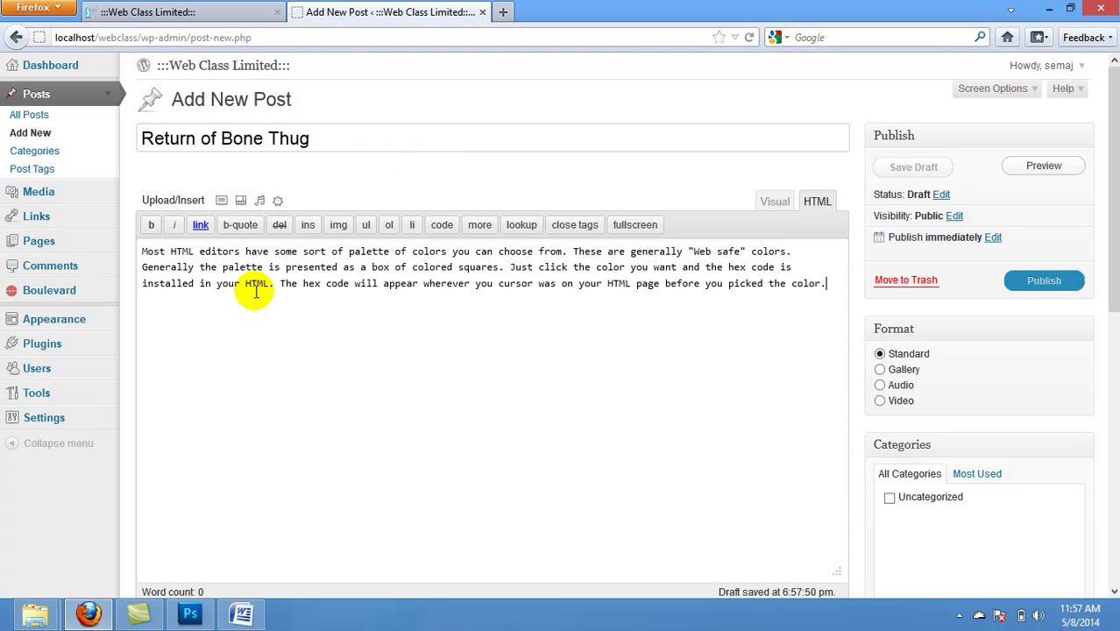
{"action": "left_click", "coordinate": [1043, 282]}
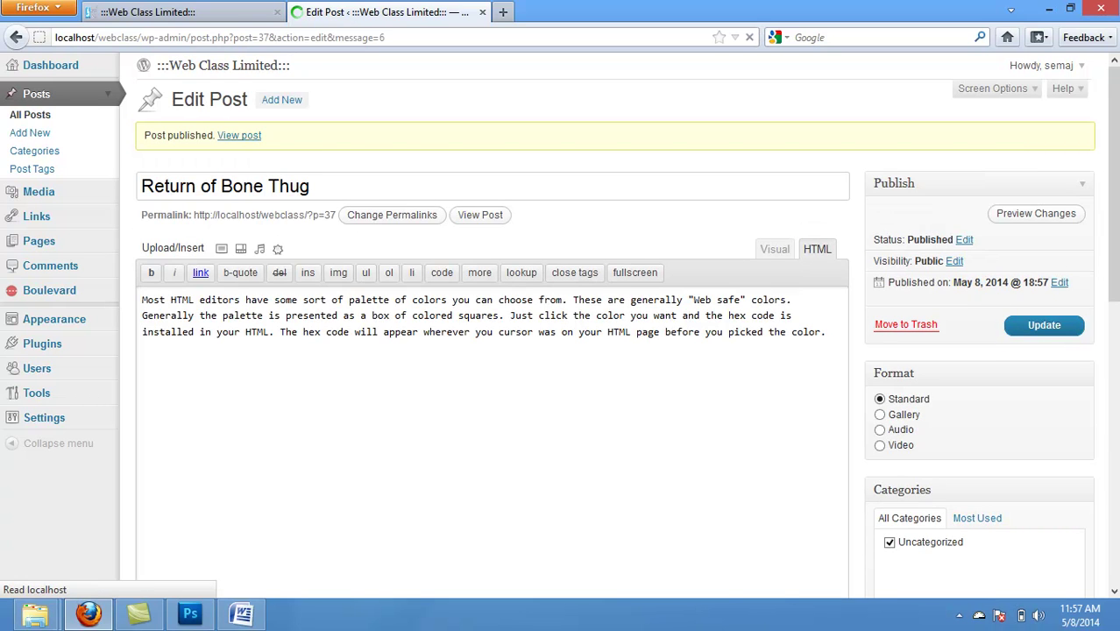
Step: Create a misspelled 'Entertainmnet' category and leave it unticked on the post
{"action": "left_click_drag", "start_coordinate": [1115, 231], "coordinate": [1114, 307]}
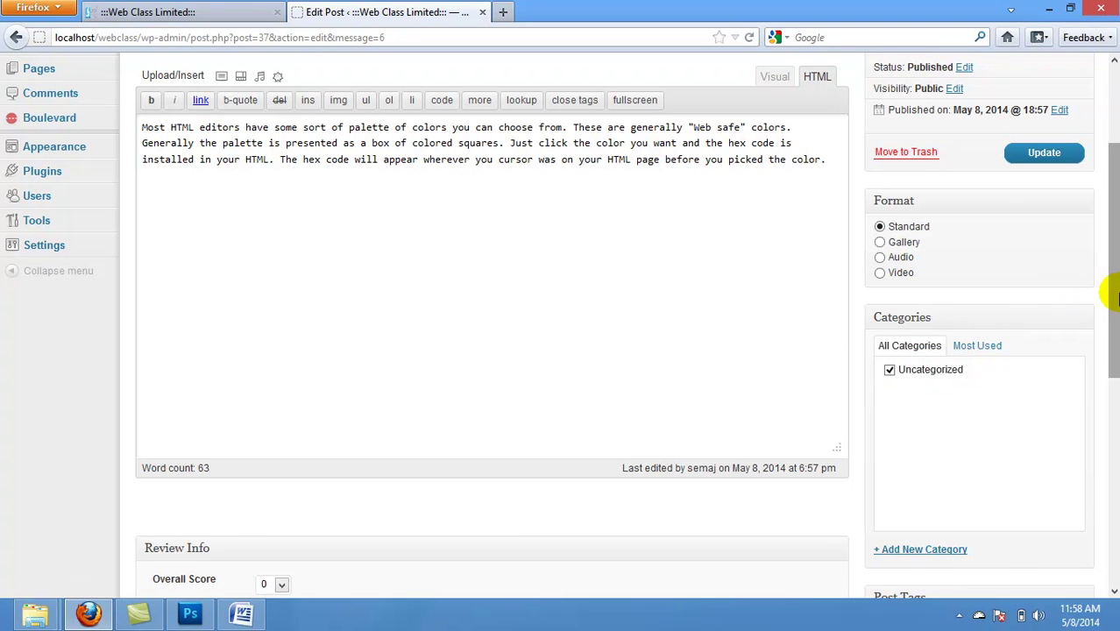
{"action": "scroll", "coordinate": [1102, 292], "scroll_direction": "up", "scroll_amount": 3}
{"action": "scroll", "coordinate": [1102, 292], "scroll_direction": "down", "scroll_amount": 8}
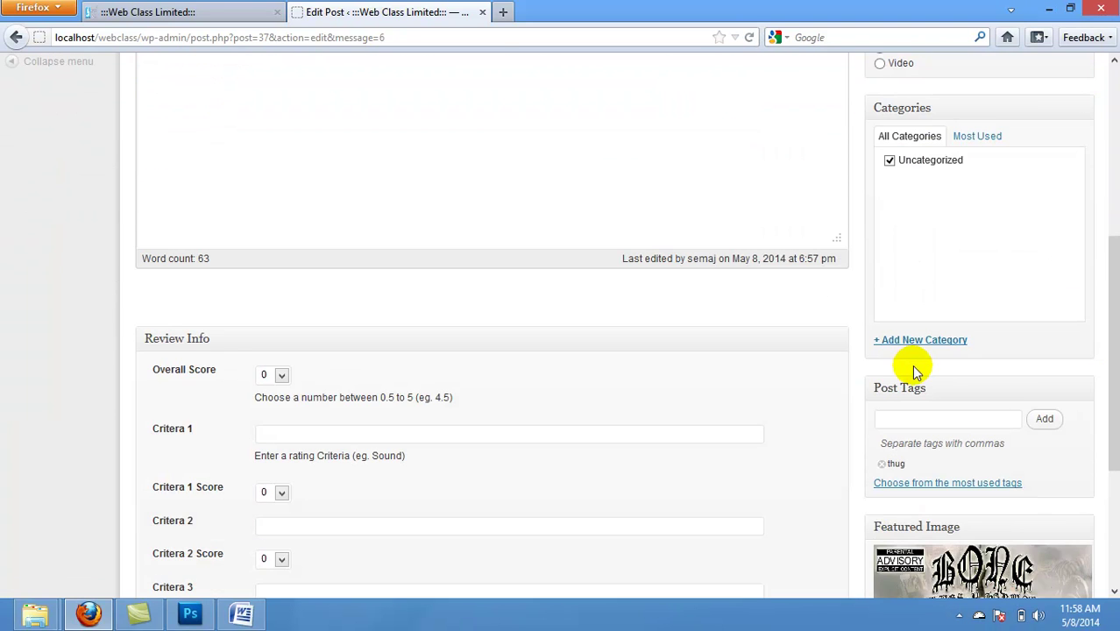
{"action": "left_click", "coordinate": [903, 340]}
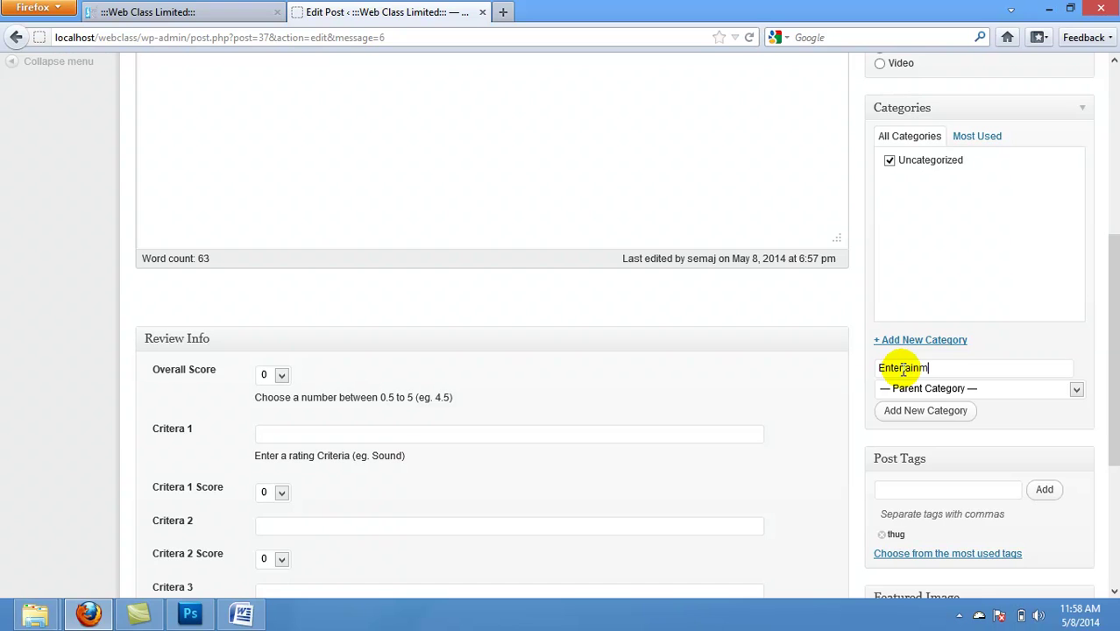
{"action": "left_click", "coordinate": [960, 413]}
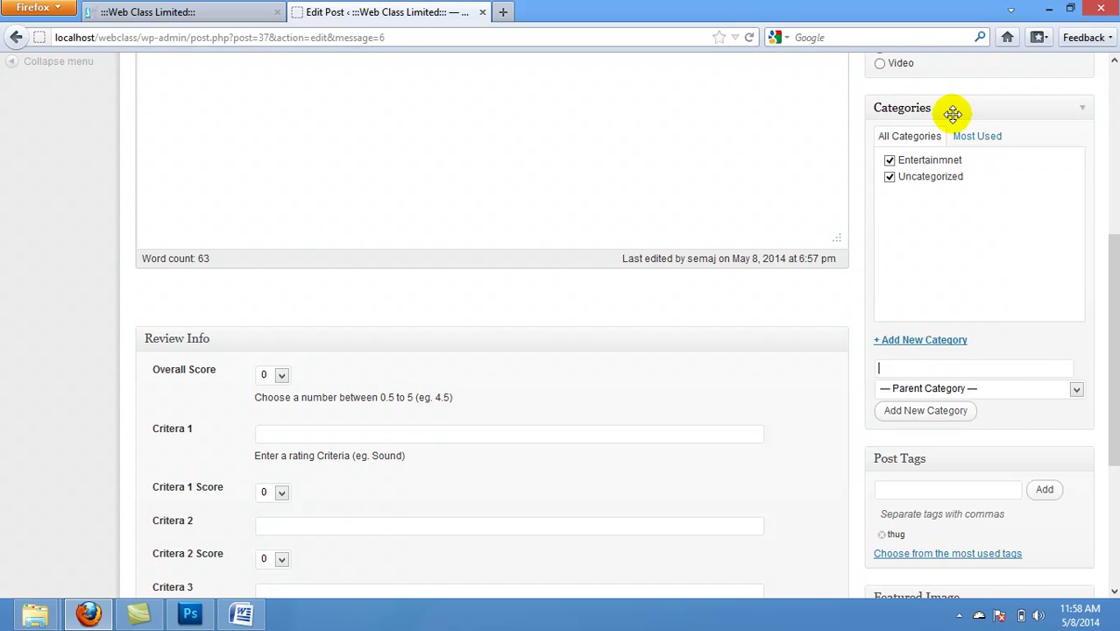
{"action": "left_click", "coordinate": [939, 164]}
{"action": "left_click", "coordinate": [939, 164]}
{"action": "left_click", "coordinate": [932, 164]}
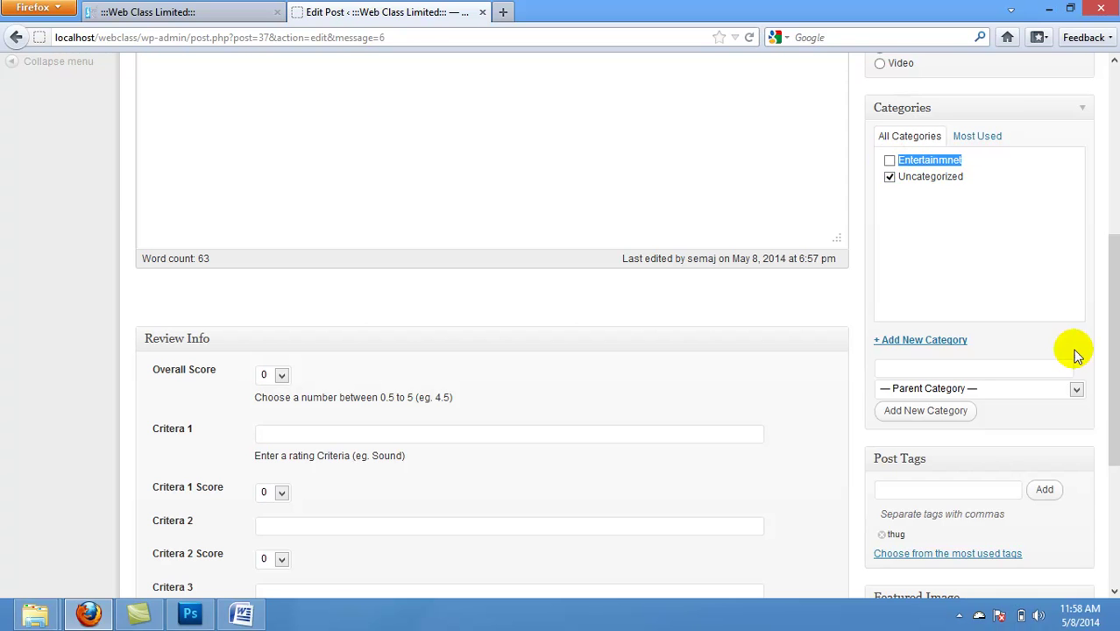
{"action": "scroll", "coordinate": [1118, 316], "scroll_direction": "down", "scroll_amount": 1}
{"action": "scroll", "coordinate": [1100, 187], "scroll_direction": "up", "scroll_amount": 8}
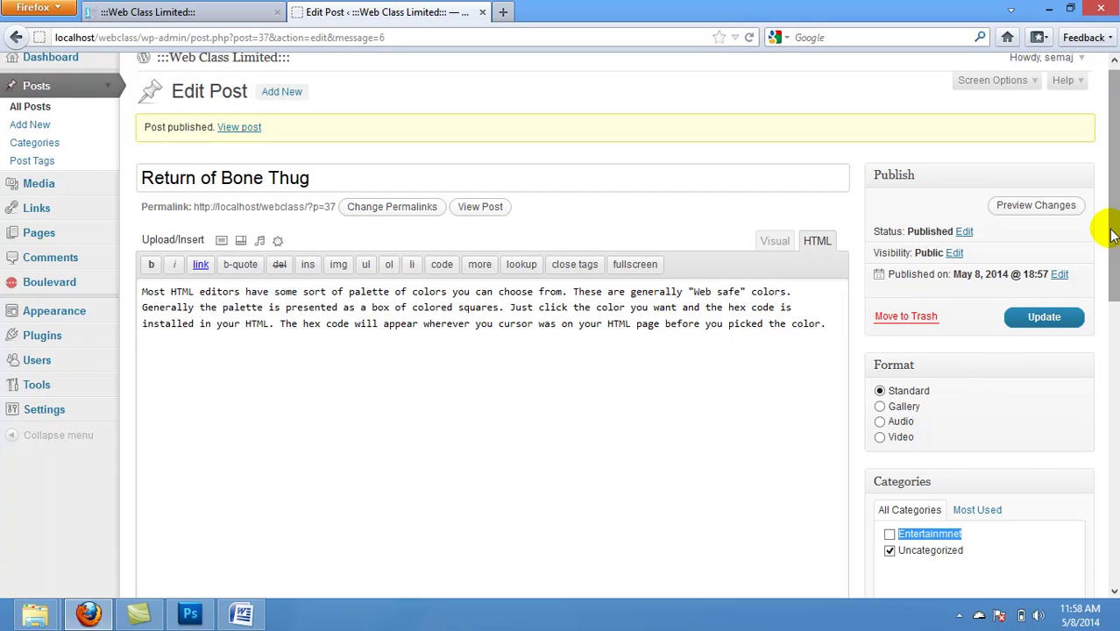
{"action": "left_click_drag", "start_coordinate": [1116, 276], "coordinate": [1116, 405]}
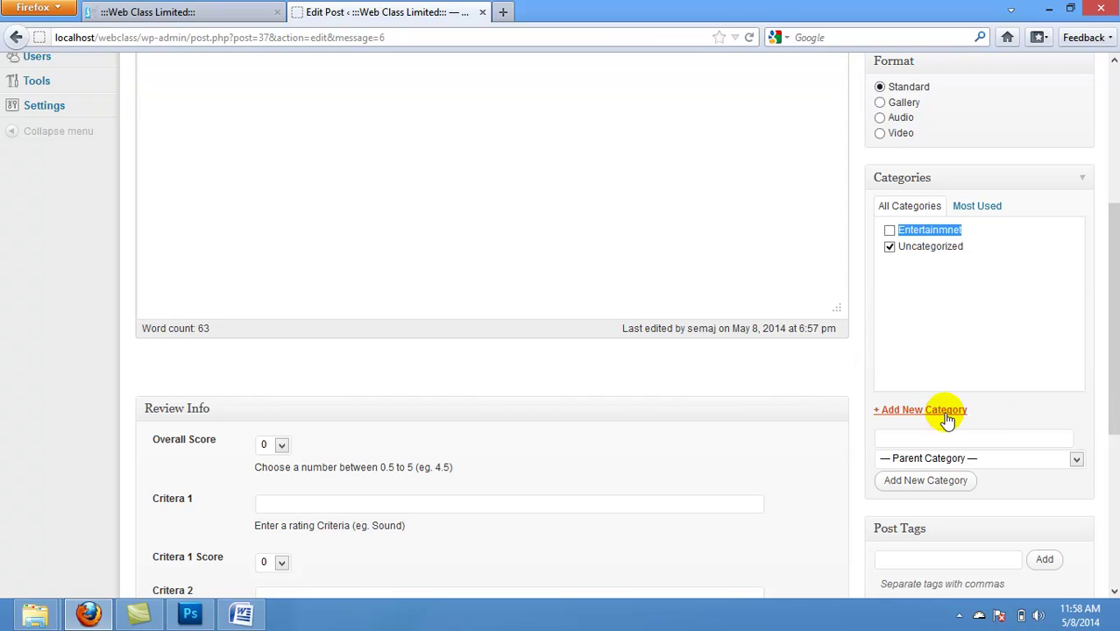
{"action": "left_click", "coordinate": [947, 412]}
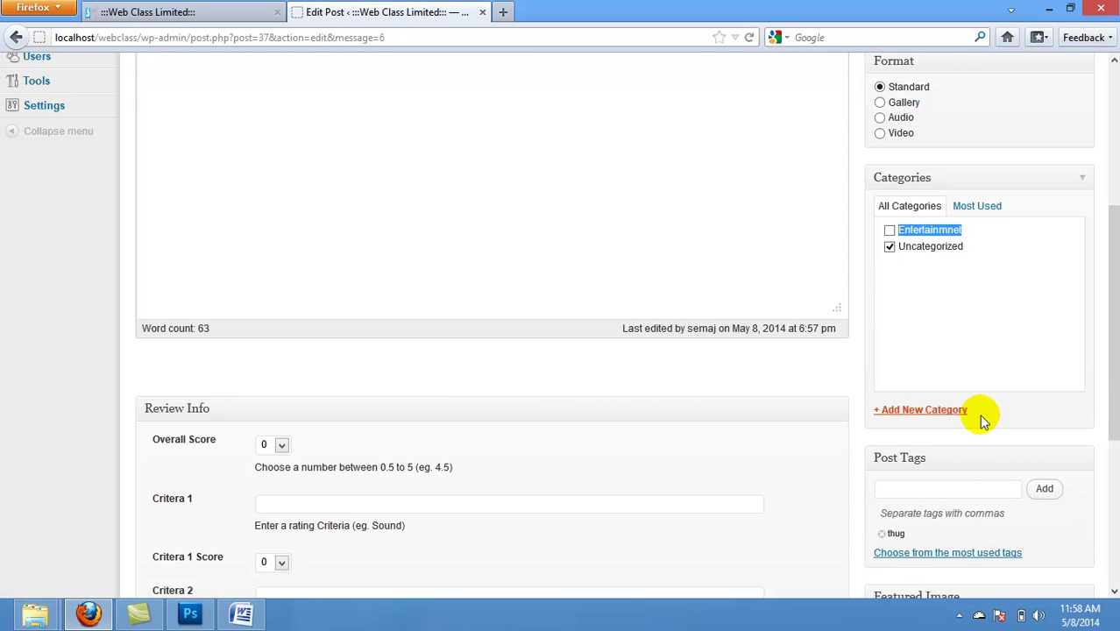
Step: Add the correctly spelled Entertainment category, untick Uncategorized, and update the post
{"action": "left_click", "coordinate": [924, 412]}
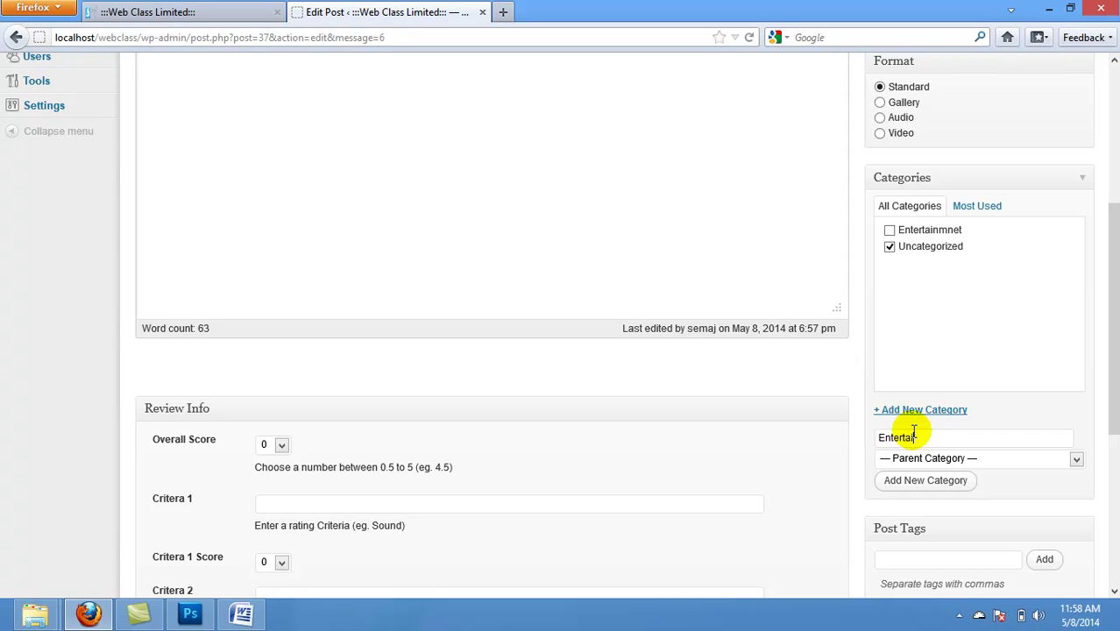
{"action": "left_click", "coordinate": [961, 485]}
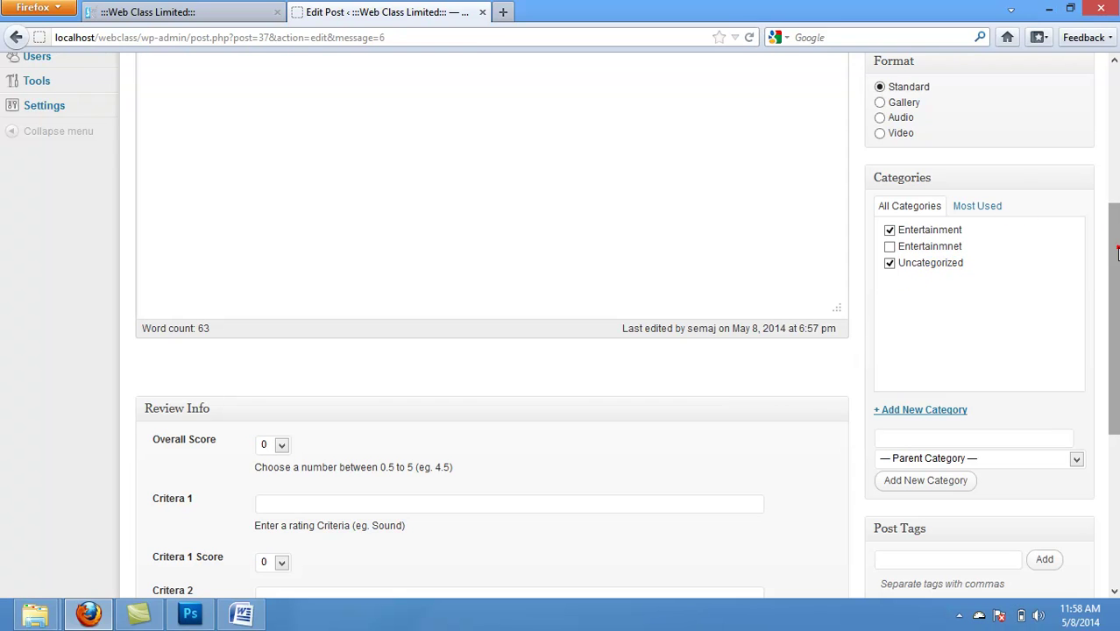
{"action": "scroll", "coordinate": [1118, 252], "scroll_direction": "up", "scroll_amount": 1}
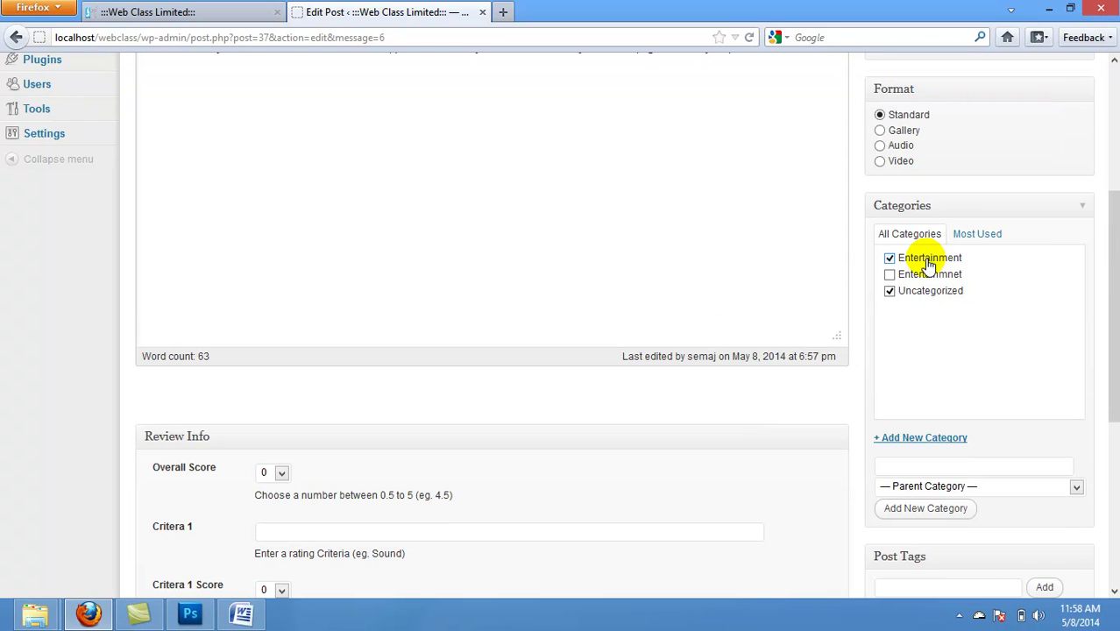
{"action": "left_click", "coordinate": [890, 291]}
{"action": "left_click_drag", "start_coordinate": [1113, 241], "coordinate": [1117, 123]}
{"action": "left_click", "coordinate": [1046, 329]}
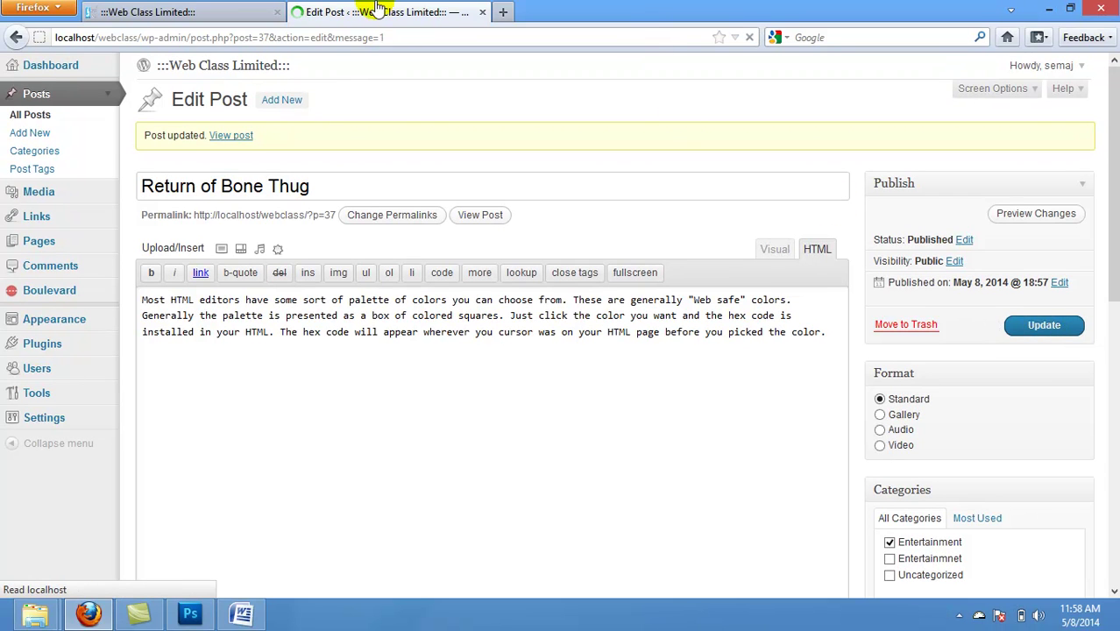
Step: Reload the live front page and open the Entertainment category page showing Return of Bone Thug
{"action": "left_click", "coordinate": [220, 12]}
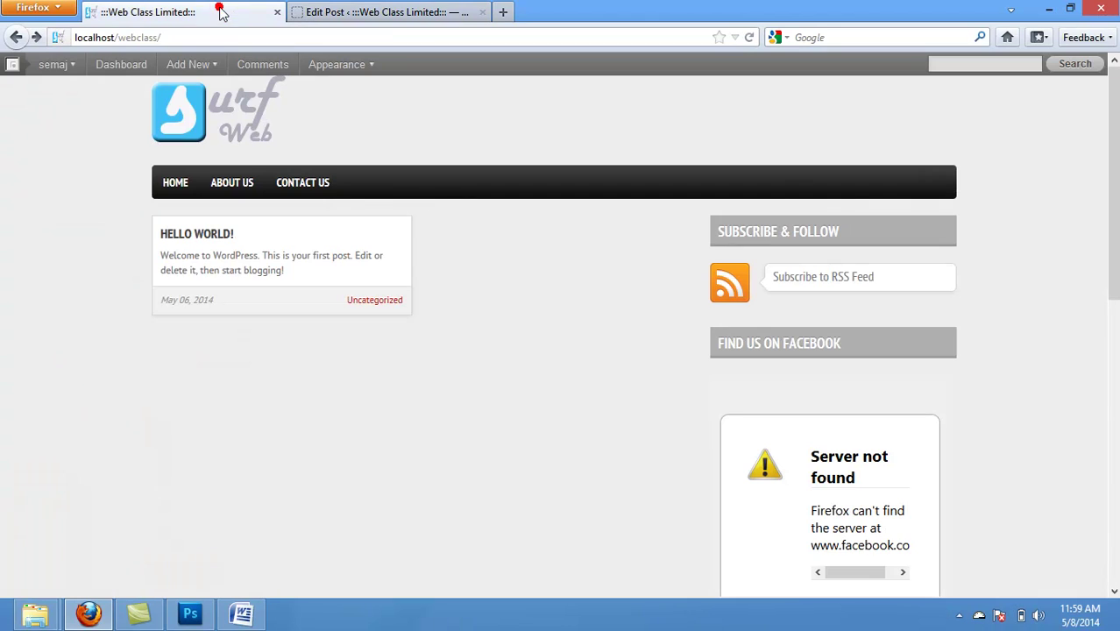
{"action": "left_click", "coordinate": [750, 38]}
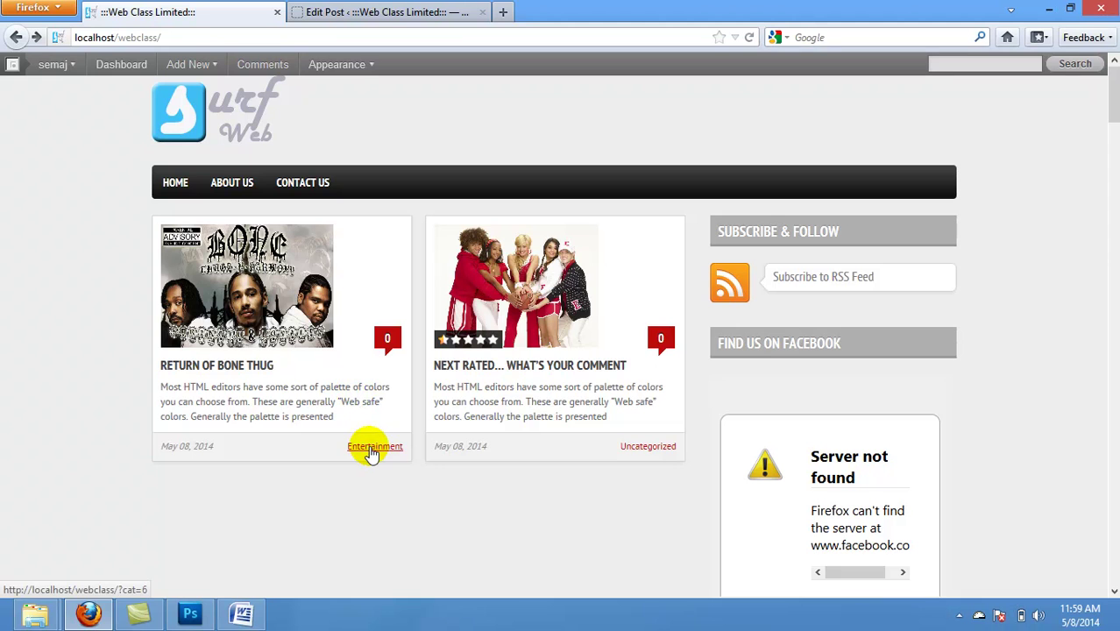
{"action": "left_click", "coordinate": [372, 449]}
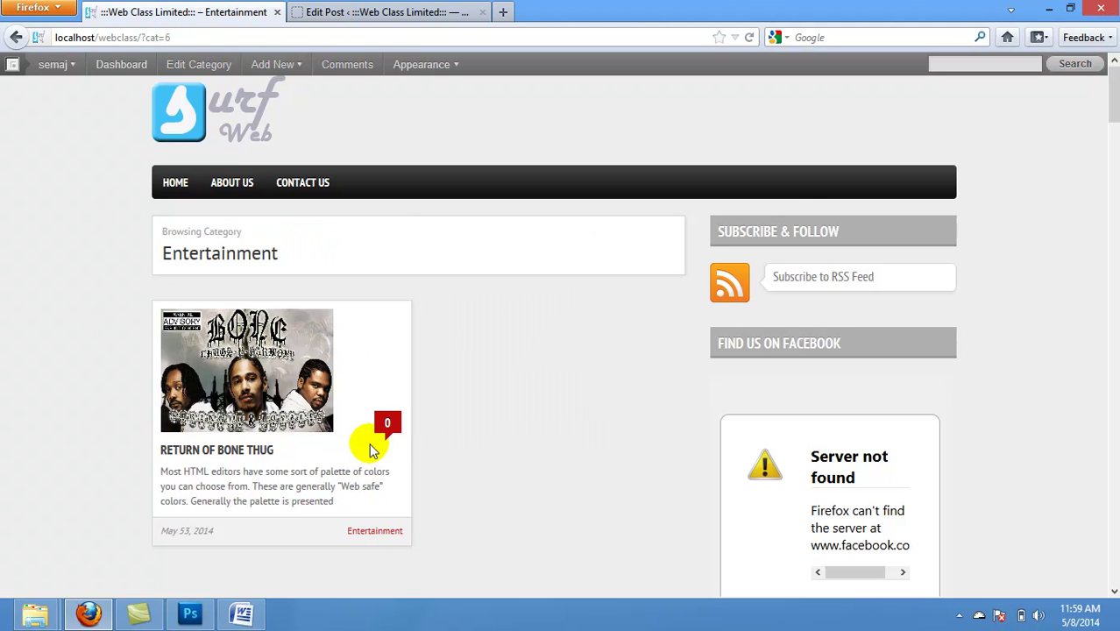
{"action": "left_click", "coordinate": [1114, 136]}
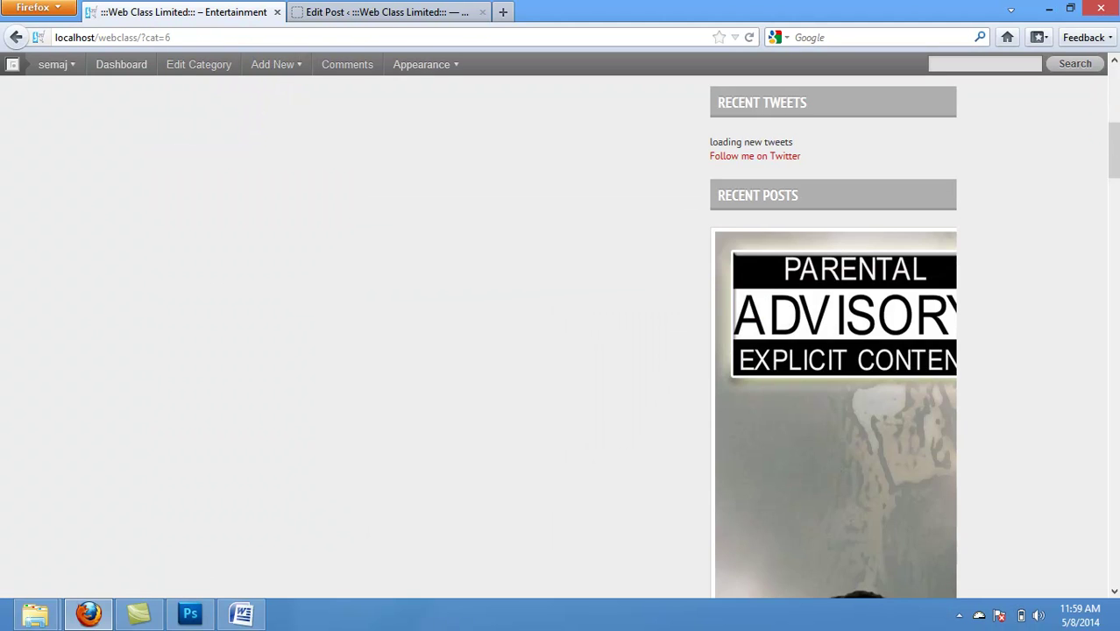
{"action": "left_click", "coordinate": [1113, 204]}
{"action": "left_click", "coordinate": [1112, 219]}
{"action": "left_click_drag", "start_coordinate": [1114, 277], "coordinate": [1106, 88]}
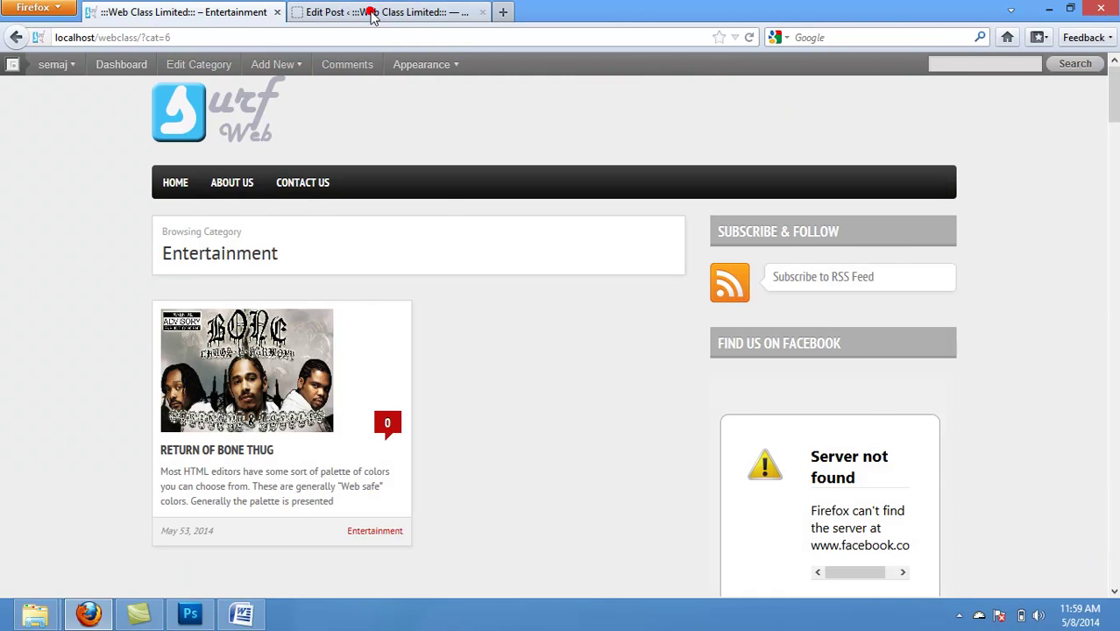
{"action": "left_click", "coordinate": [372, 13]}
Step: In Boulevard Homepage Settings, set the Featured Posts Slider Tag to 'next,thug' and save
{"action": "left_click", "coordinate": [67, 293]}
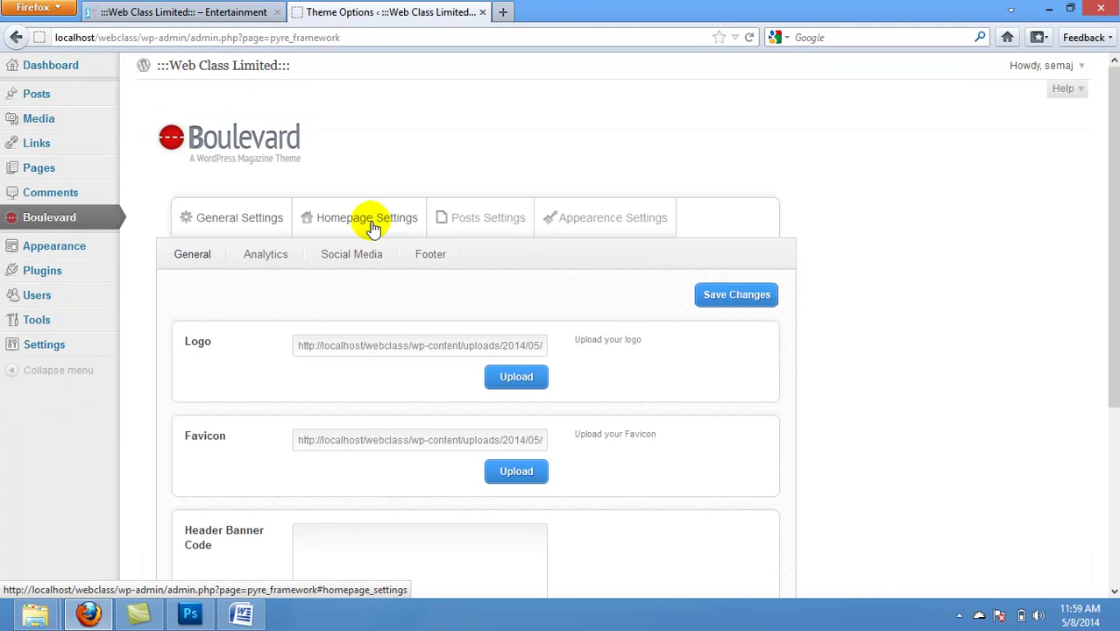
{"action": "left_click", "coordinate": [376, 218]}
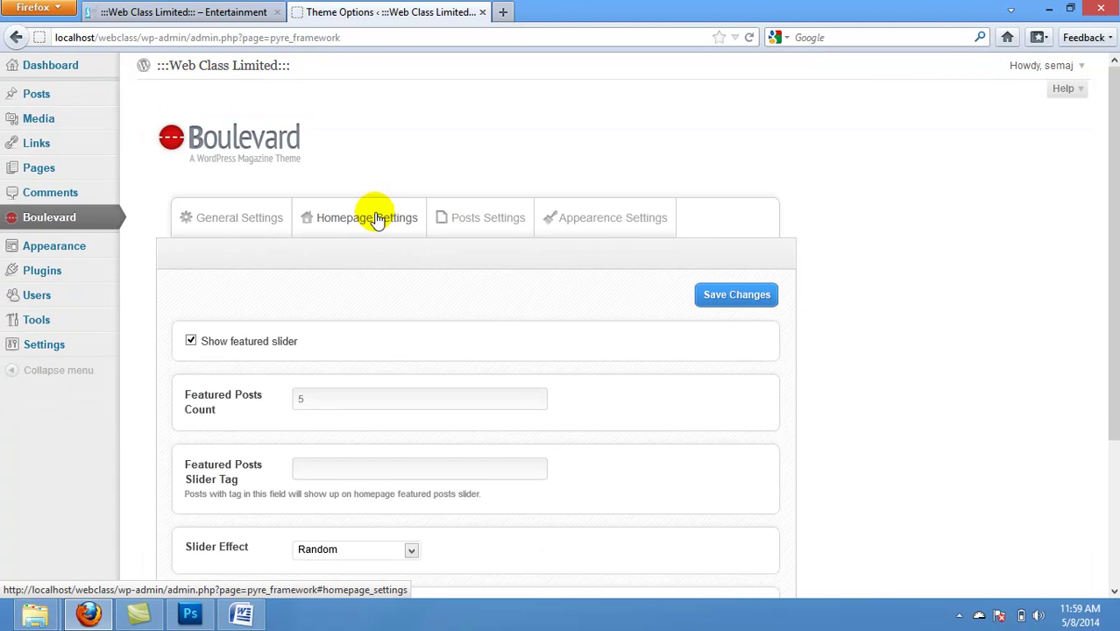
{"action": "left_click", "coordinate": [314, 467]}
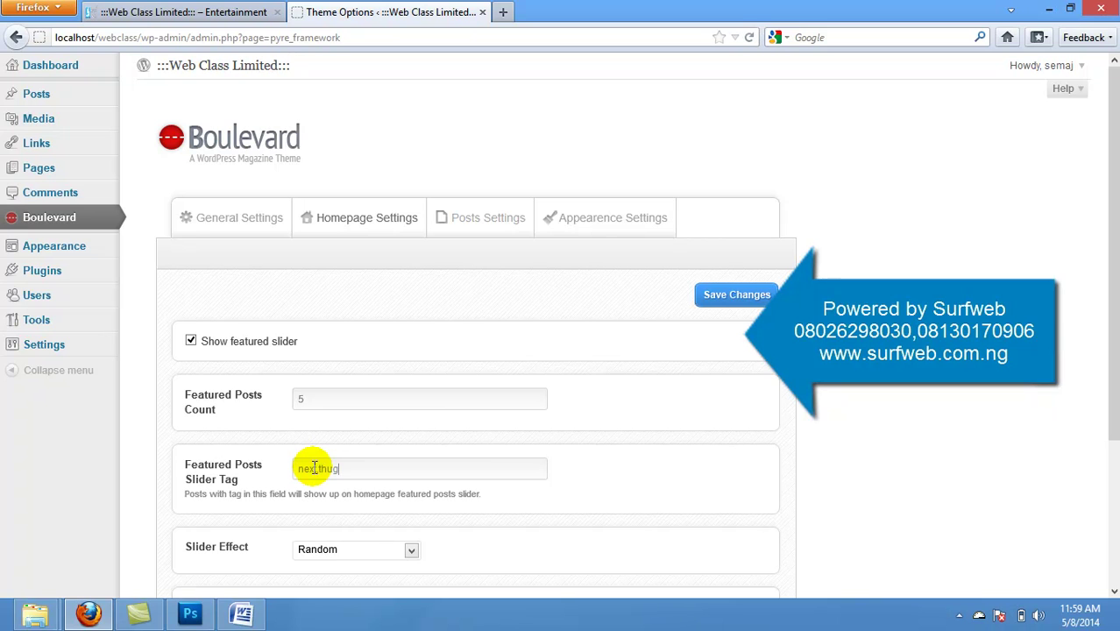
{"action": "left_click", "coordinate": [717, 294]}
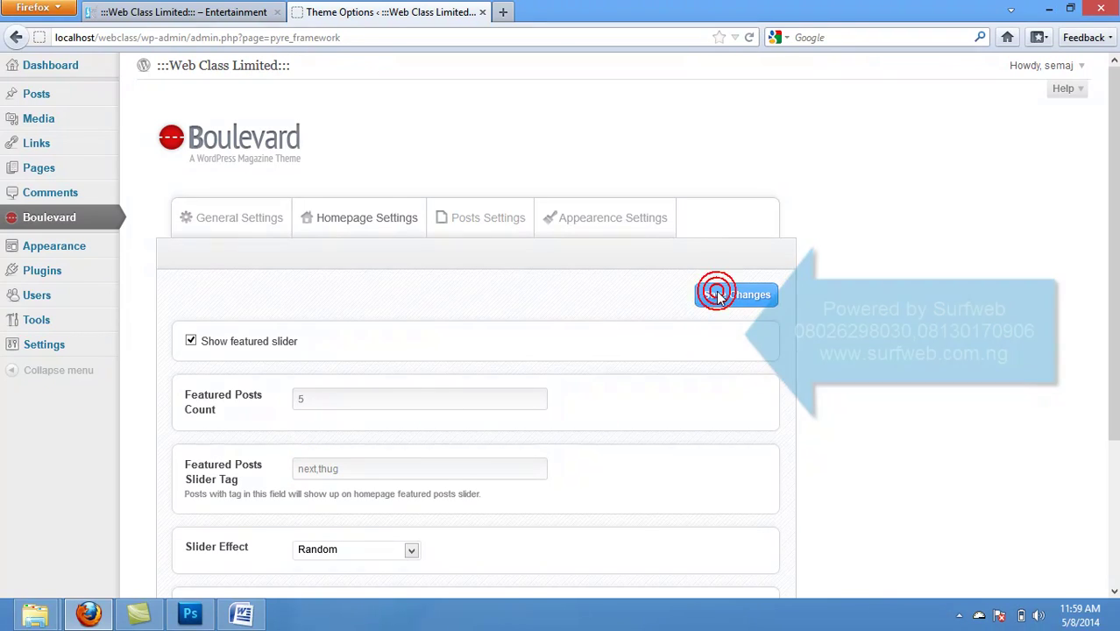
{"action": "left_click", "coordinate": [203, 10]}
Step: Reload the live site and go to its Home page
{"action": "left_click", "coordinate": [750, 39]}
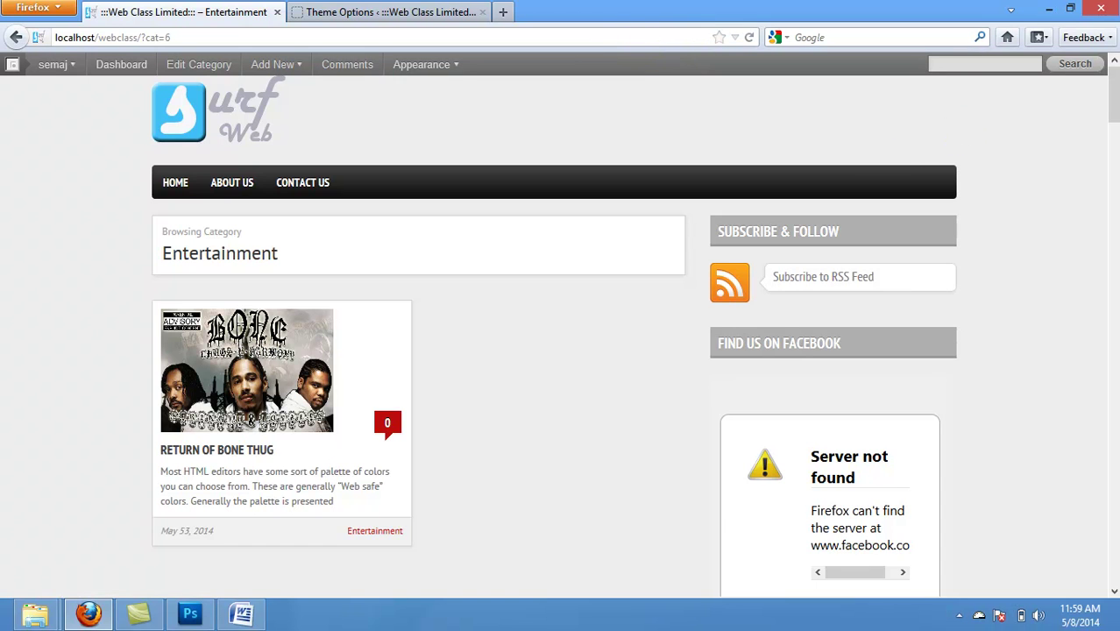
{"action": "left_click_drag", "start_coordinate": [1112, 129], "coordinate": [1100, 87]}
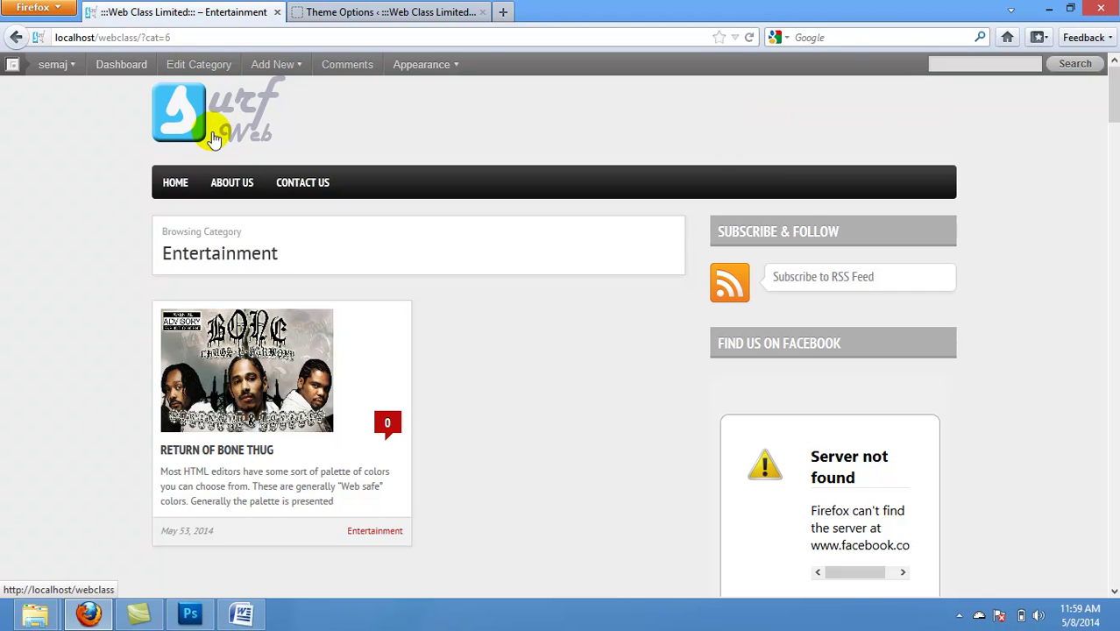
{"action": "left_click", "coordinate": [174, 184]}
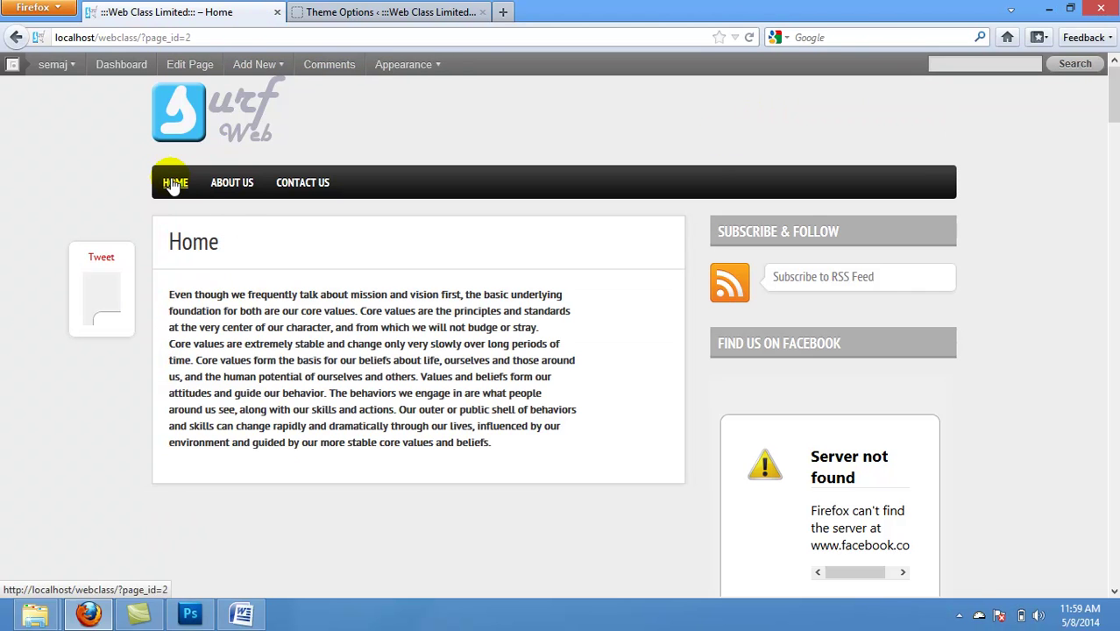
Step: Strip ?page_id=2 from the address to load the main front page localhost/webclass/
{"action": "left_click_drag", "start_coordinate": [202, 37], "coordinate": [145, 38]}
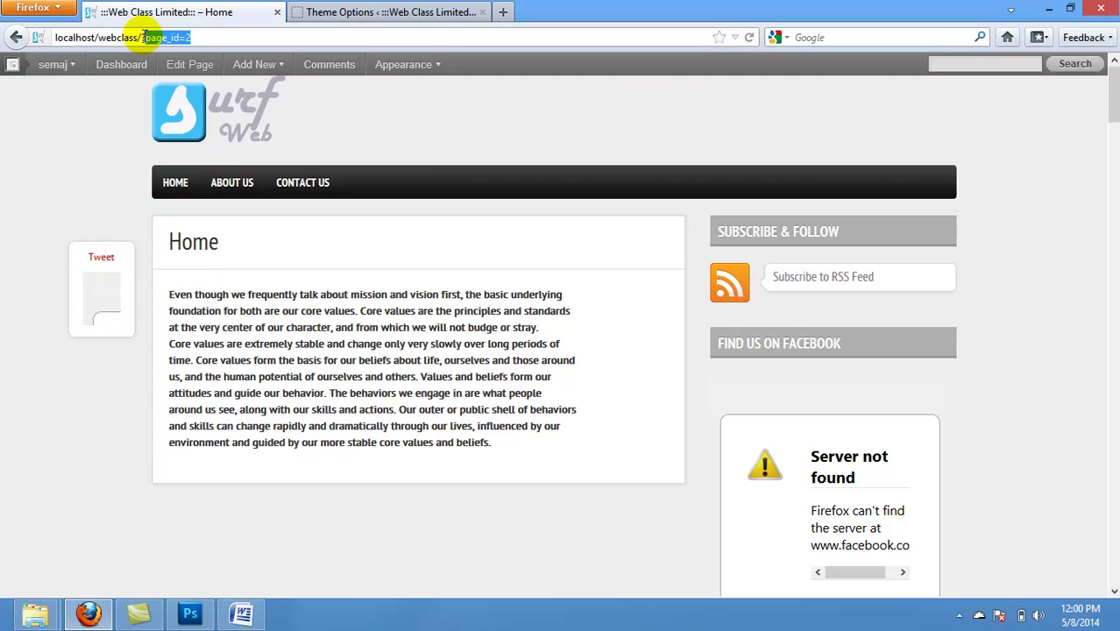
{"action": "key", "text": "BackSpace"}
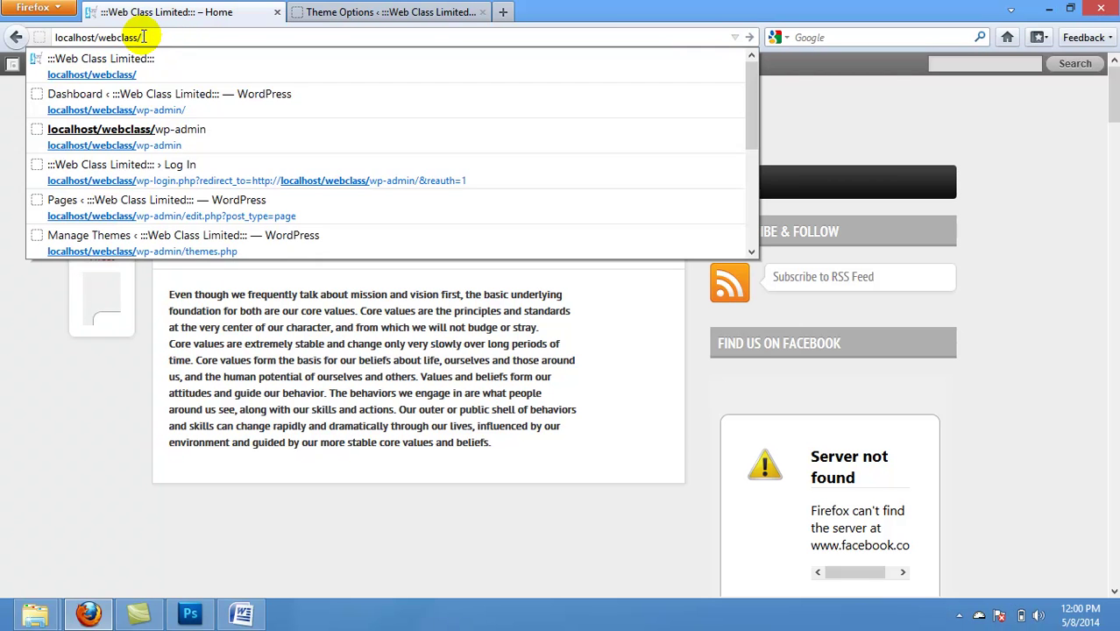
{"action": "key", "text": "Return"}
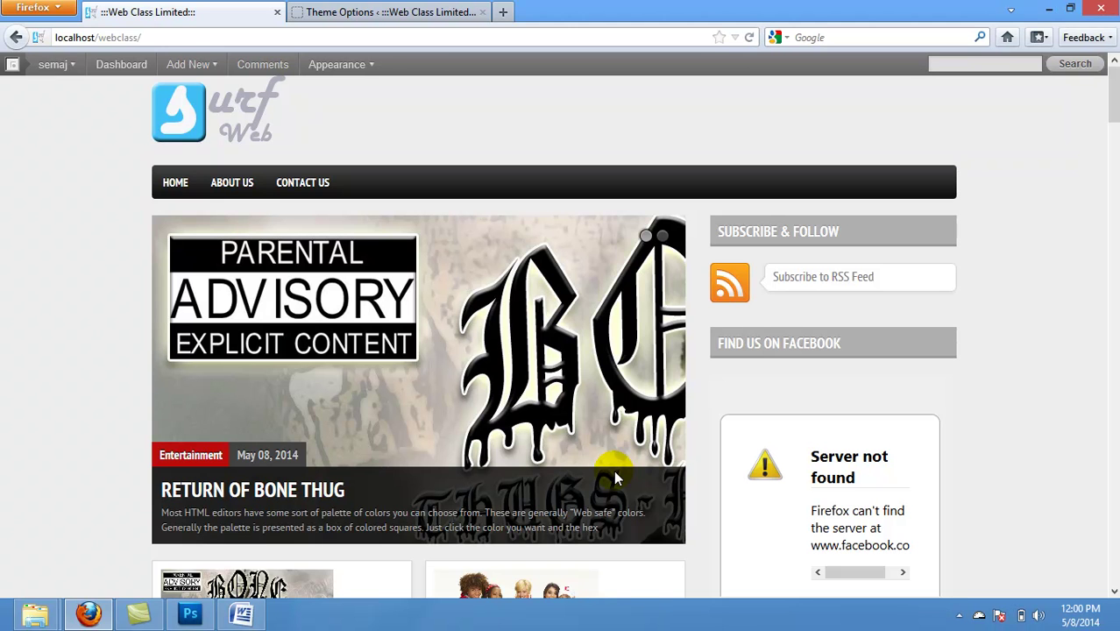
{"action": "left_click_drag", "start_coordinate": [1110, 112], "coordinate": [1114, 29]}
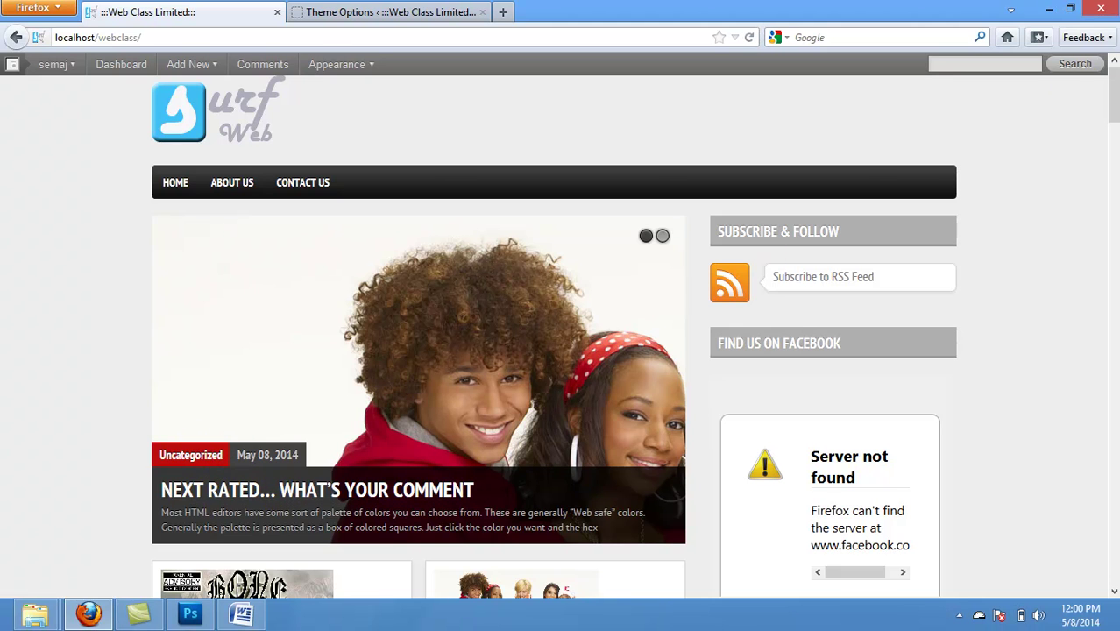
{"action": "scroll", "coordinate": [561, 333], "scroll_direction": "down", "scroll_amount": 8}
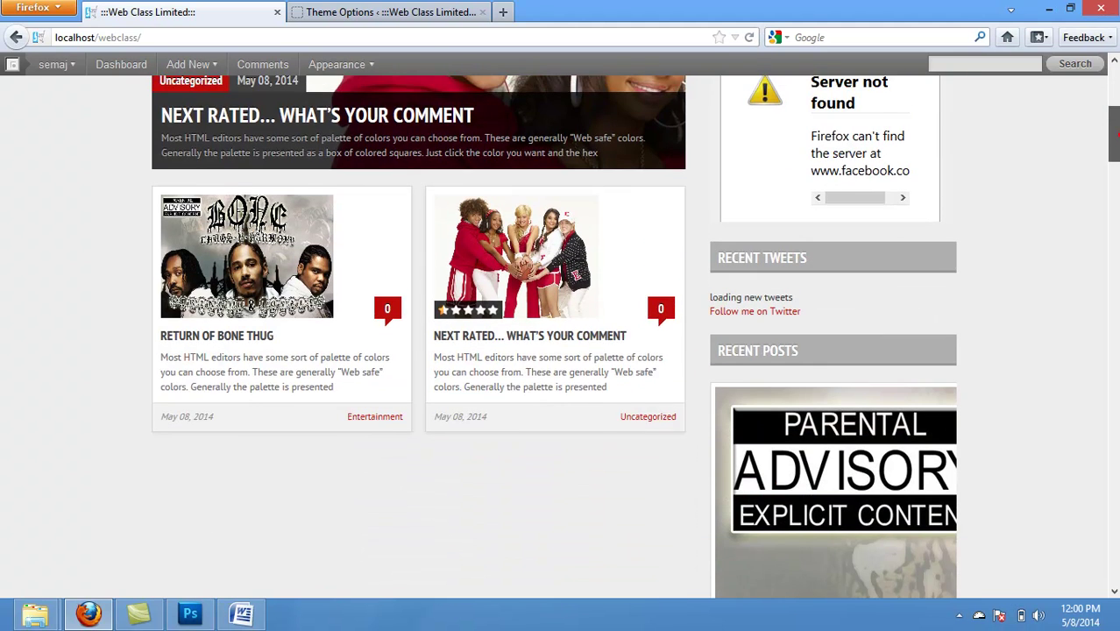
{"action": "scroll", "coordinate": [467, 251], "scroll_direction": "up", "scroll_amount": 2}
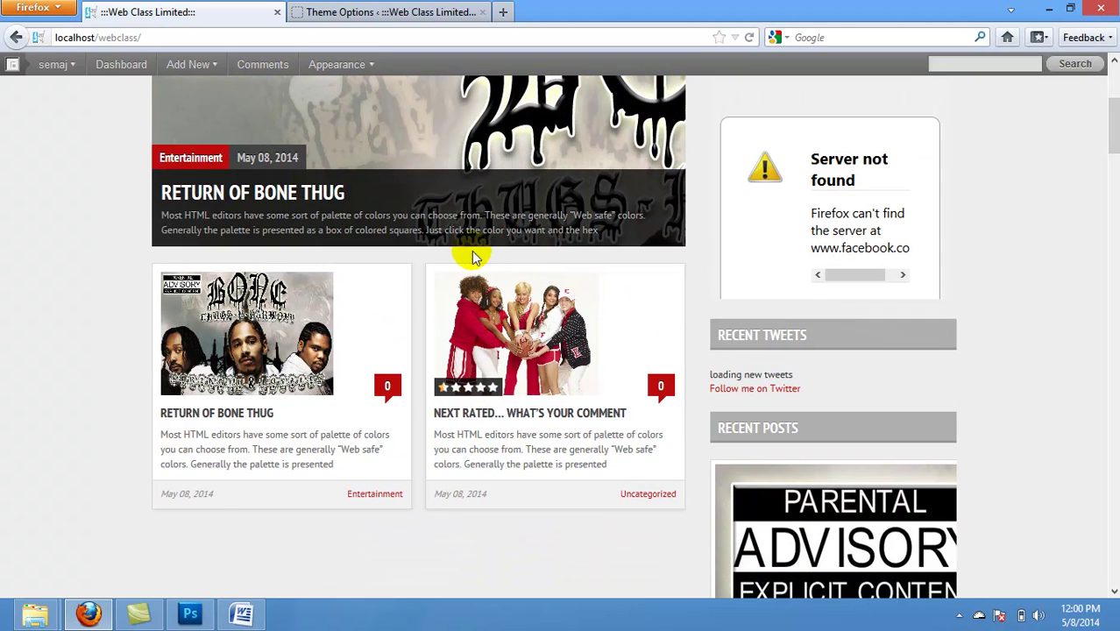
Step: Open Return of Bone Thug and post the comment 'gfhfjfh' on it
{"action": "left_click", "coordinate": [331, 360]}
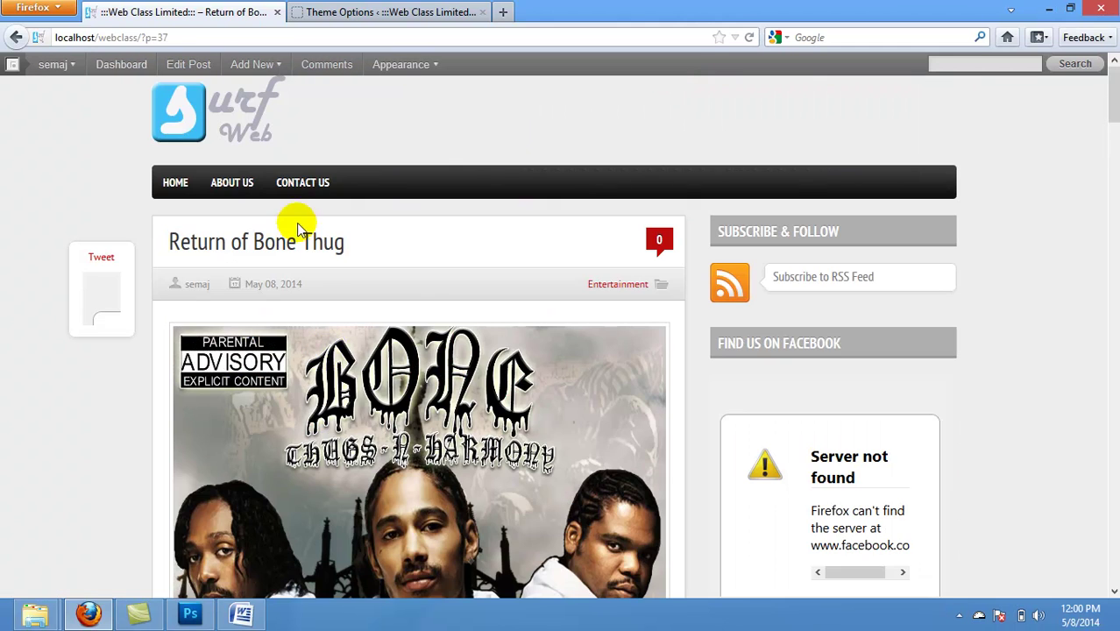
{"action": "left_click_drag", "start_coordinate": [1112, 99], "coordinate": [1100, 161]}
{"action": "left_click", "coordinate": [347, 541]}
{"action": "type", "text": "gfhfjfj"}
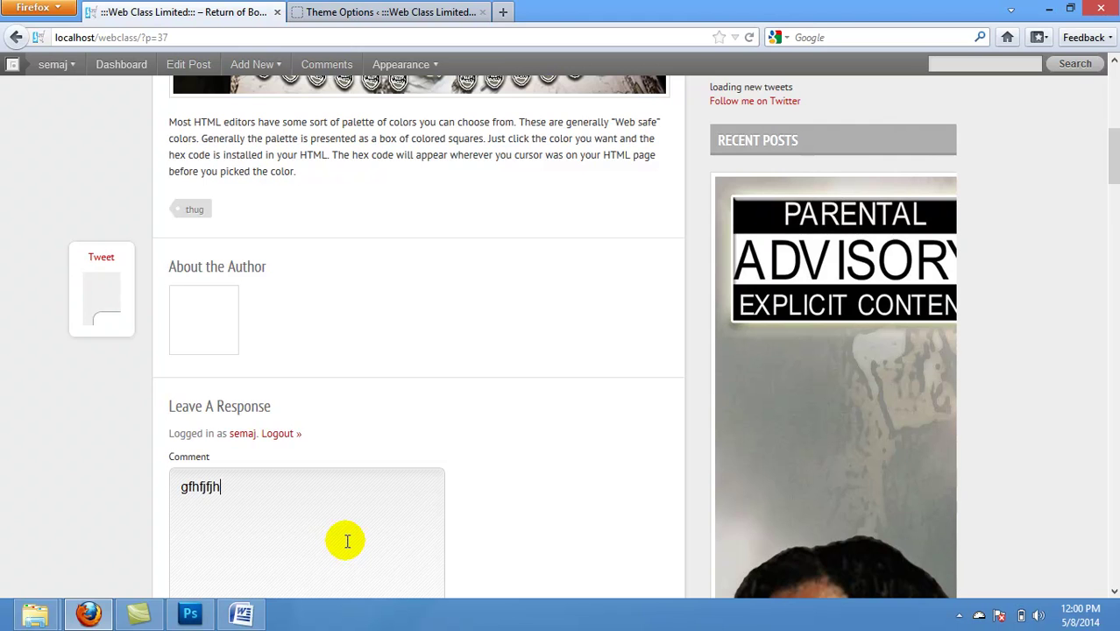
{"action": "type", "text": "h"}
{"action": "left_click_drag", "start_coordinate": [1112, 163], "coordinate": [1115, 226]}
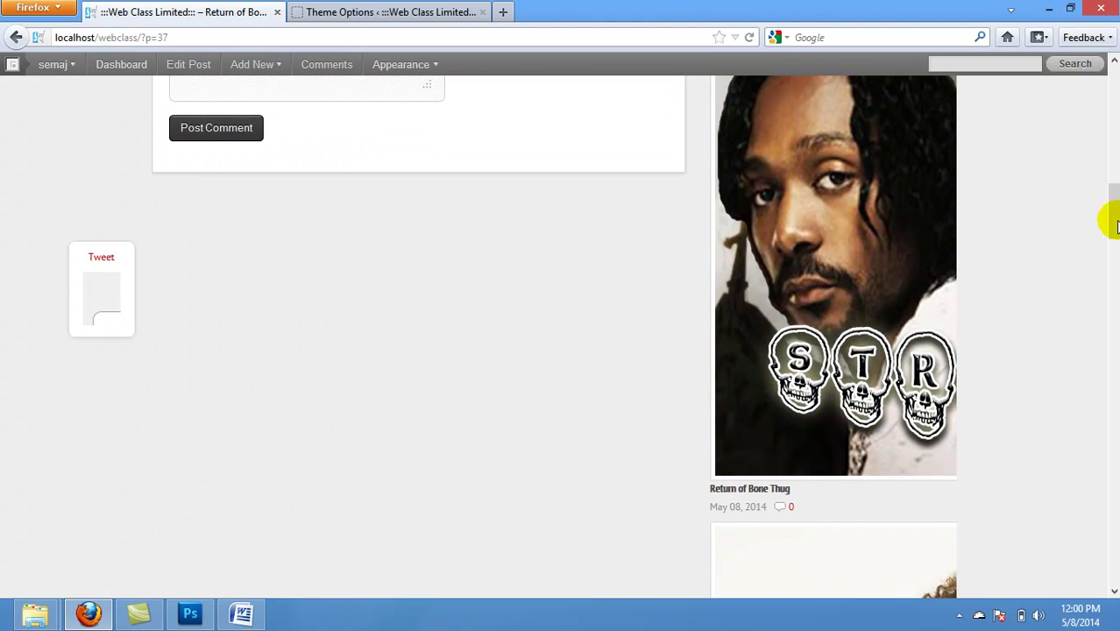
{"action": "left_click", "coordinate": [217, 129]}
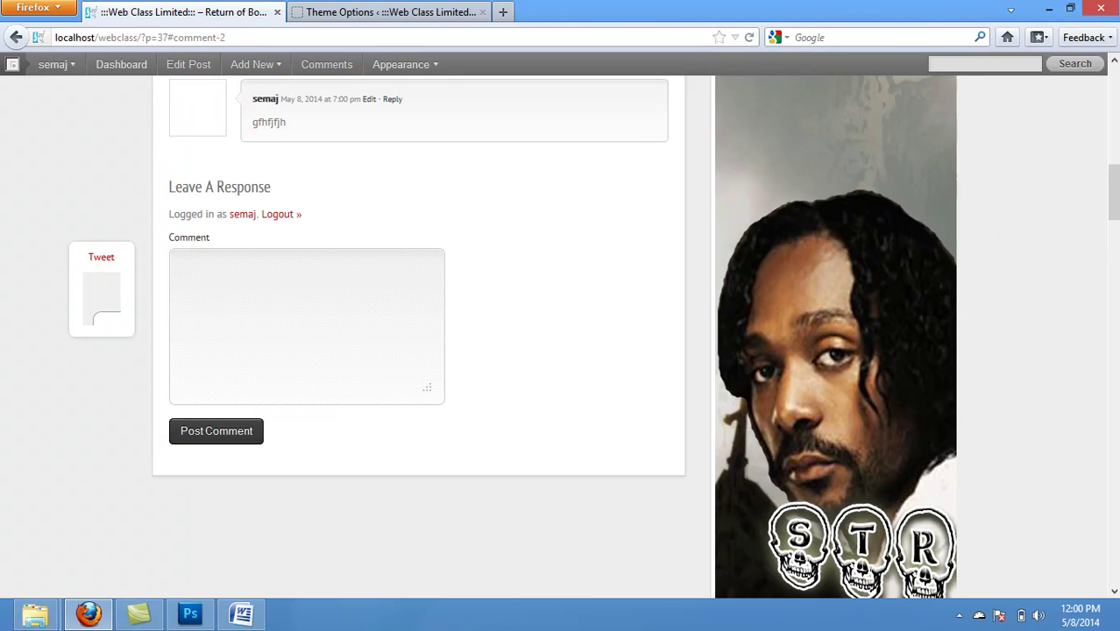
{"action": "mouse_move", "coordinate": [1116, 174]}
{"action": "left_mouse_down"}
{"action": "mouse_move", "coordinate": [1115, 232]}
{"action": "mouse_move", "coordinate": [1110, 166]}
{"action": "left_mouse_up"}
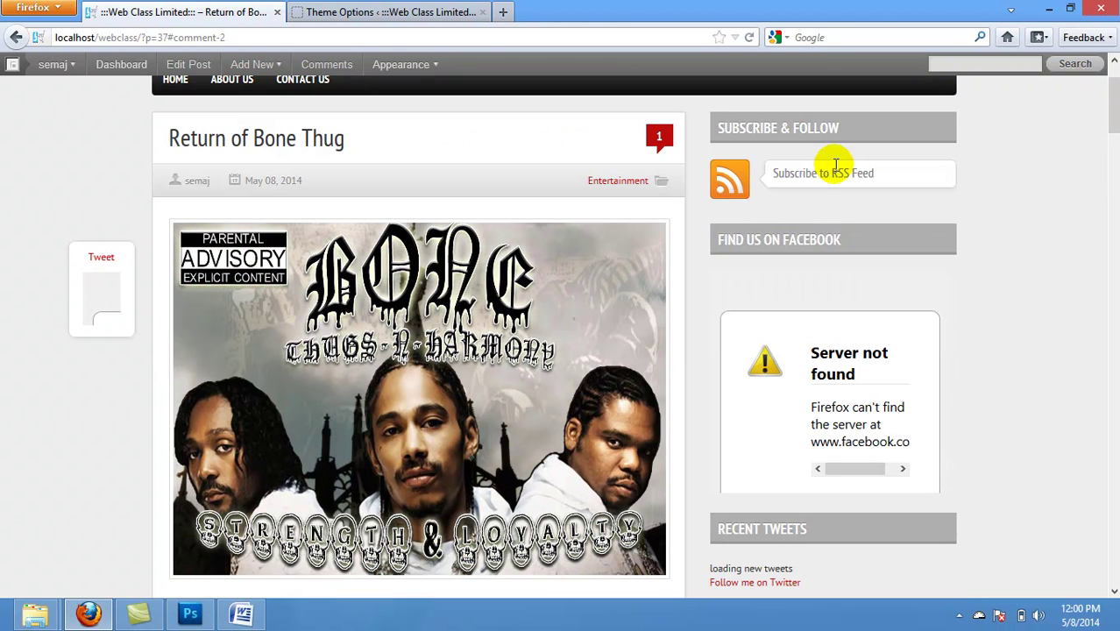
Step: Trim ?p=37#comment-2 from the address to load the site's front page
{"action": "left_click", "coordinate": [235, 37]}
{"action": "left_click", "coordinate": [235, 37]}
{"action": "key", "text": "BackSpace"}
{"action": "key", "text": "BackSpace"}
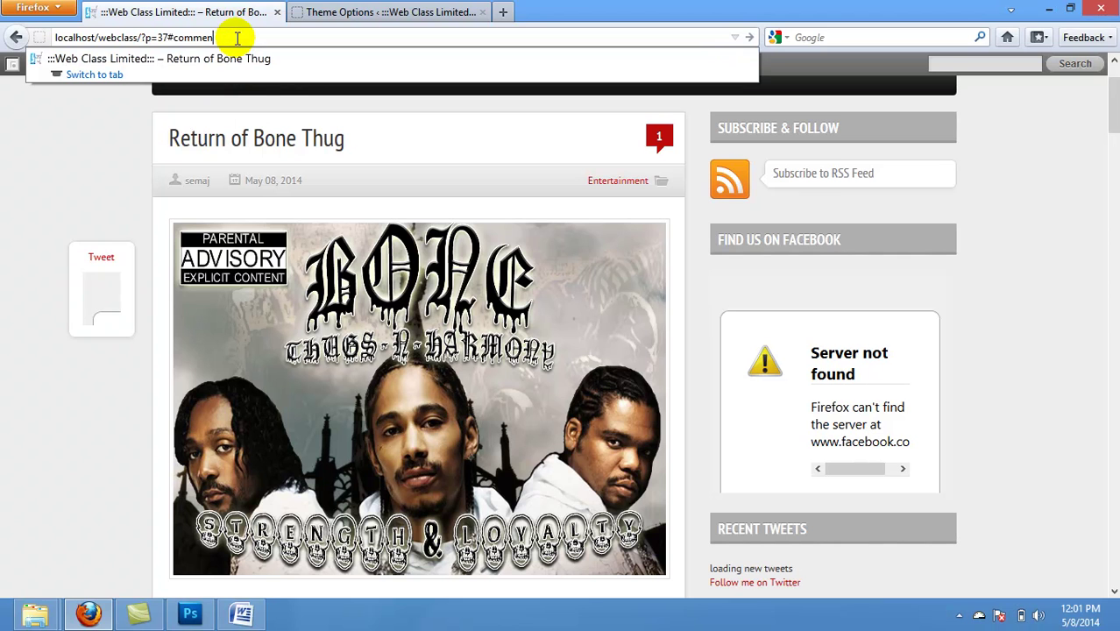
{"action": "key", "text": "BackSpace"}
{"action": "key", "text": "BackSpace"}
{"action": "key", "text": "BackSpace"}
{"action": "key", "text": "BackSpace"}
{"action": "key", "text": "BackSpace"}
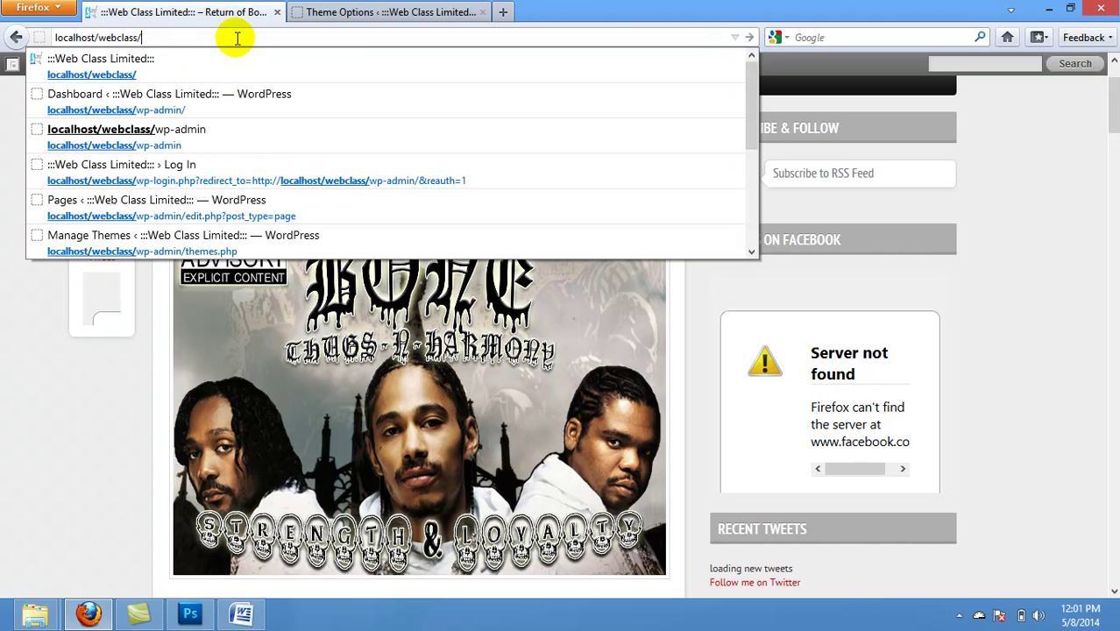
{"action": "key", "text": "Return"}
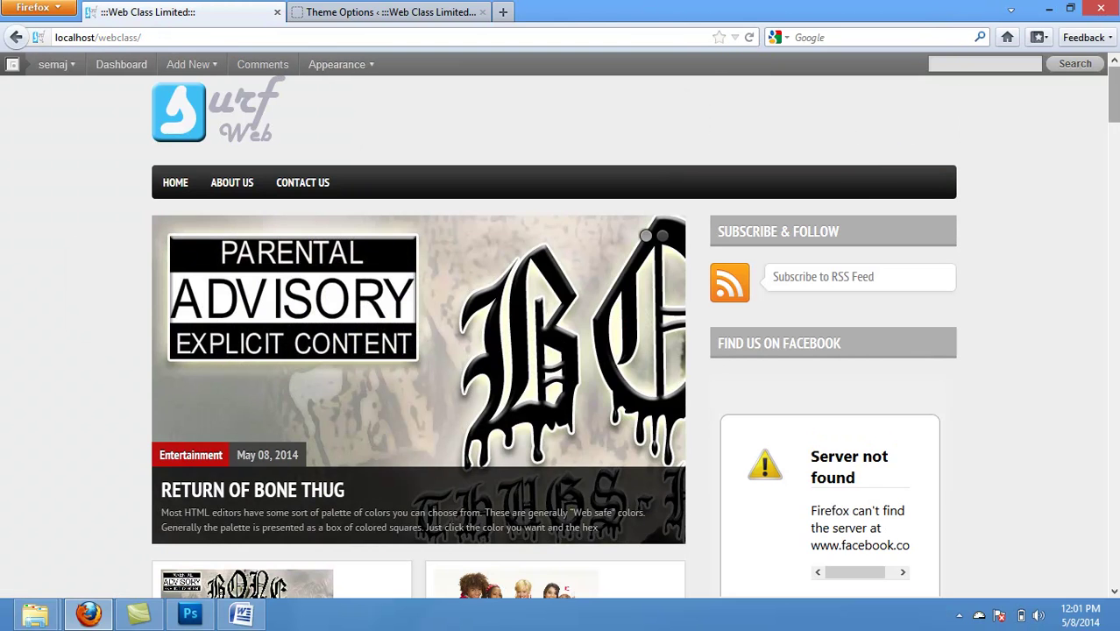
{"action": "scroll", "coordinate": [1113, 102], "scroll_direction": "down", "scroll_amount": 2}
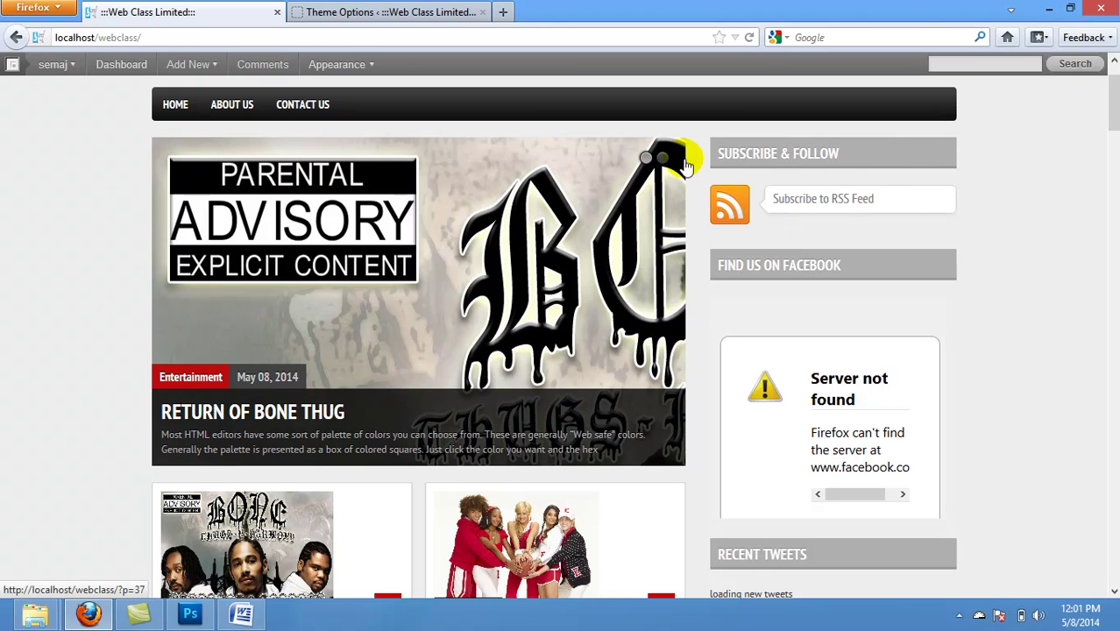
Step: Advance the front-page slider to the next featured post
{"action": "left_click", "coordinate": [656, 158]}
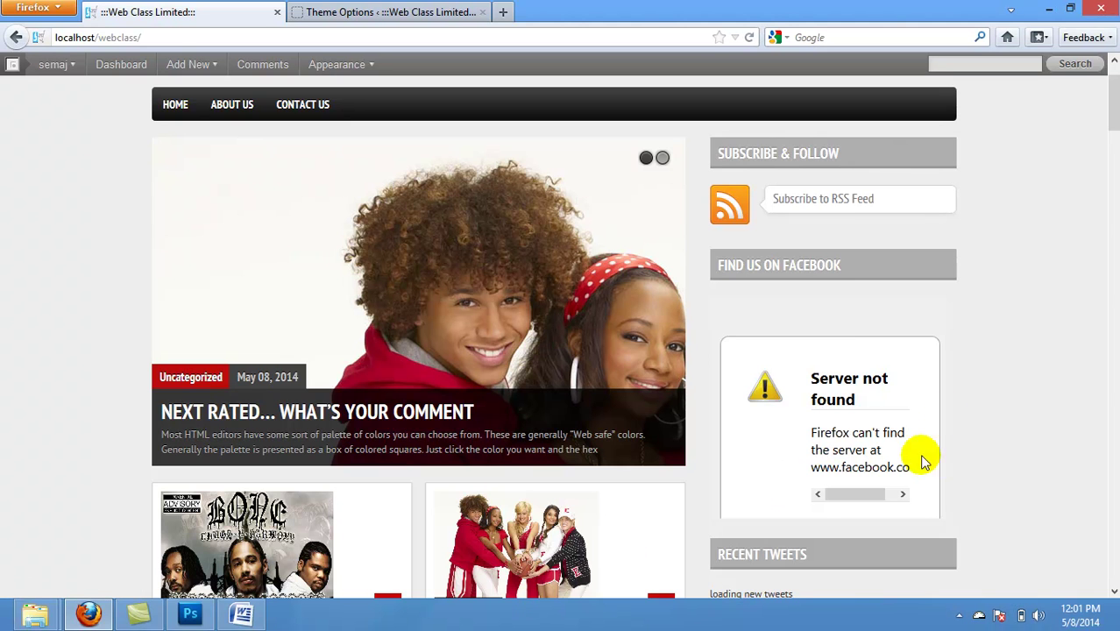
{"action": "left_click_drag", "start_coordinate": [1112, 114], "coordinate": [1102, 31]}
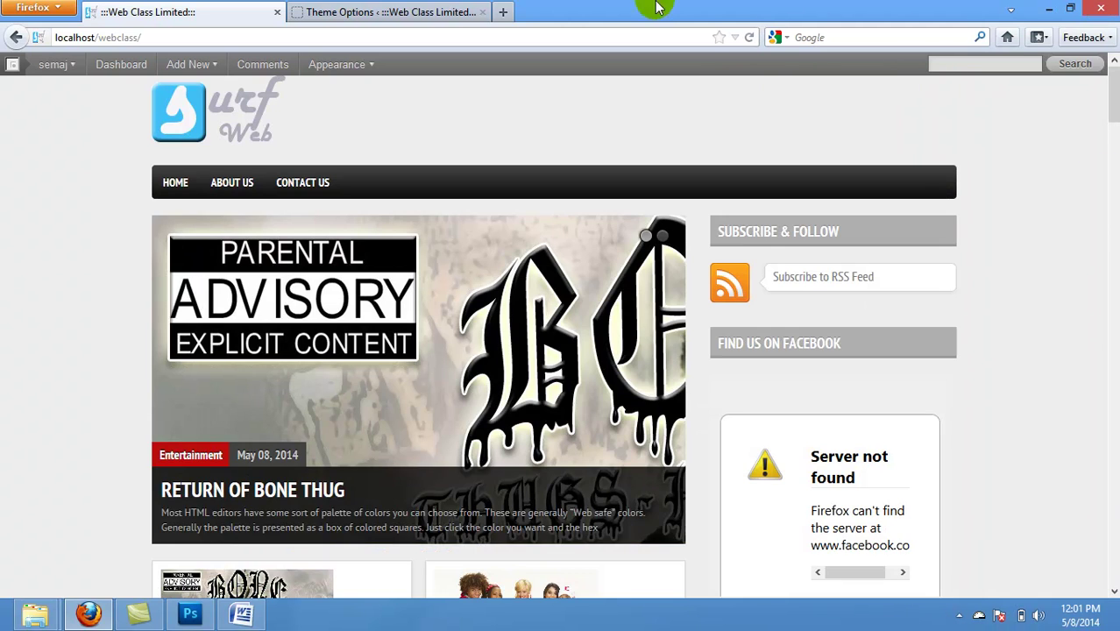
{"action": "left_click", "coordinate": [389, 11]}
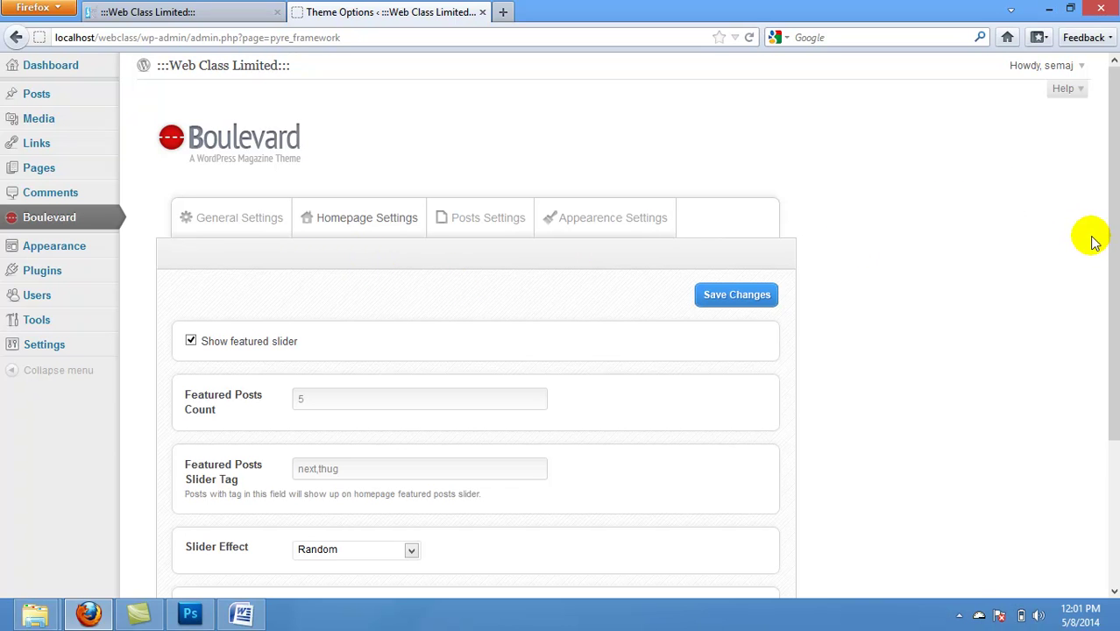
Step: In Boulevard Posts Settings, untick Facebook and Twitter sharing under Social Media Support and save
{"action": "left_click_drag", "start_coordinate": [1114, 244], "coordinate": [1093, 125]}
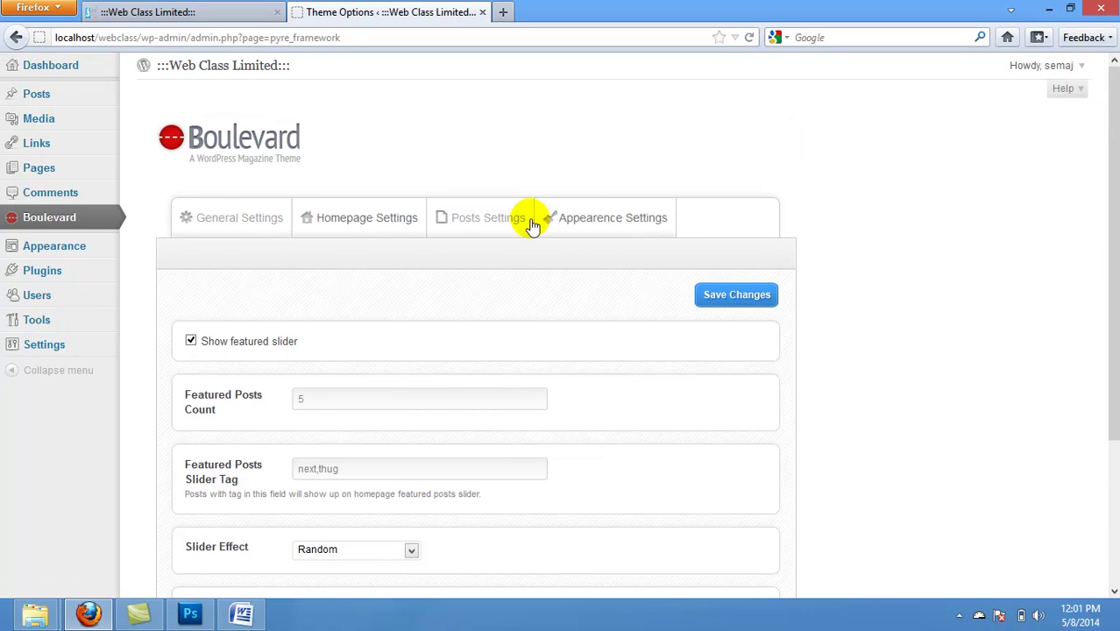
{"action": "left_click", "coordinate": [568, 225]}
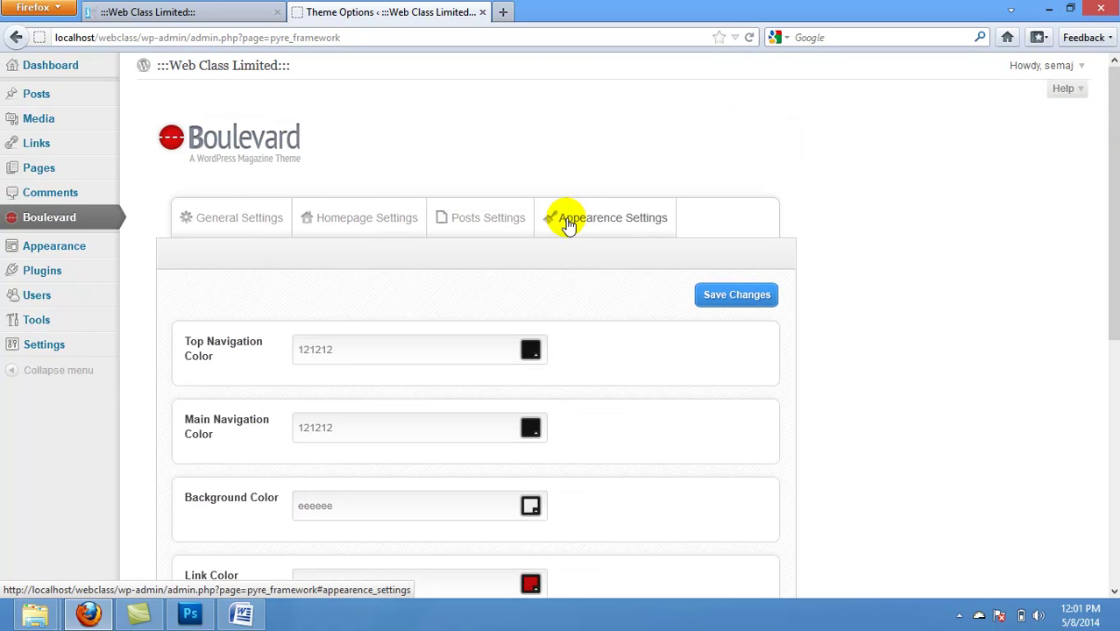
{"action": "left_click", "coordinate": [493, 222]}
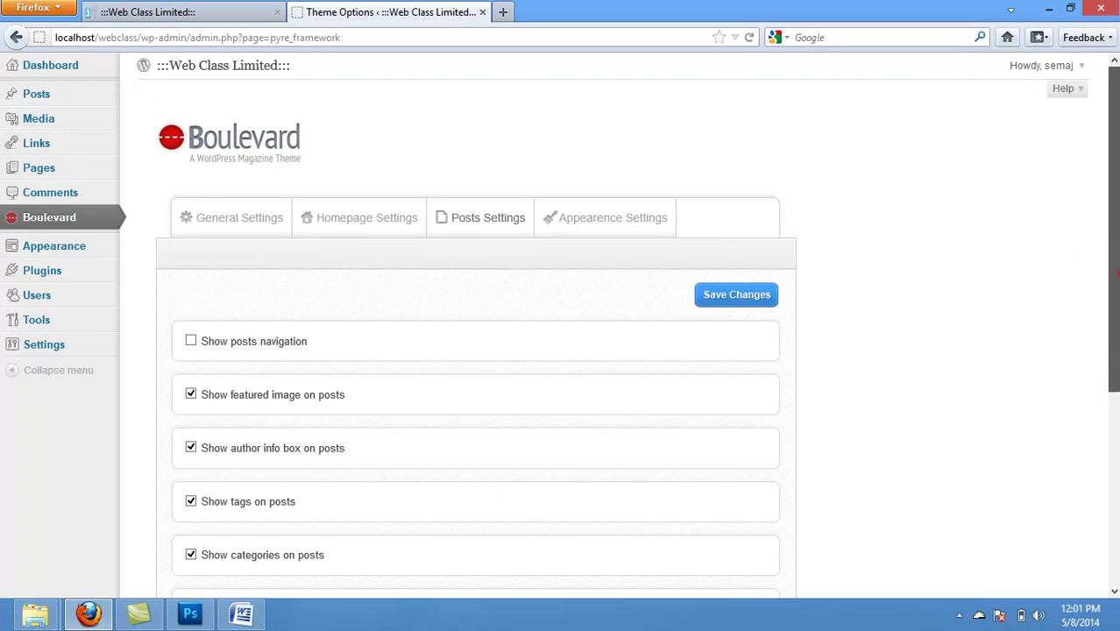
{"action": "scroll", "coordinate": [1117, 275], "scroll_direction": "down", "scroll_amount": 4}
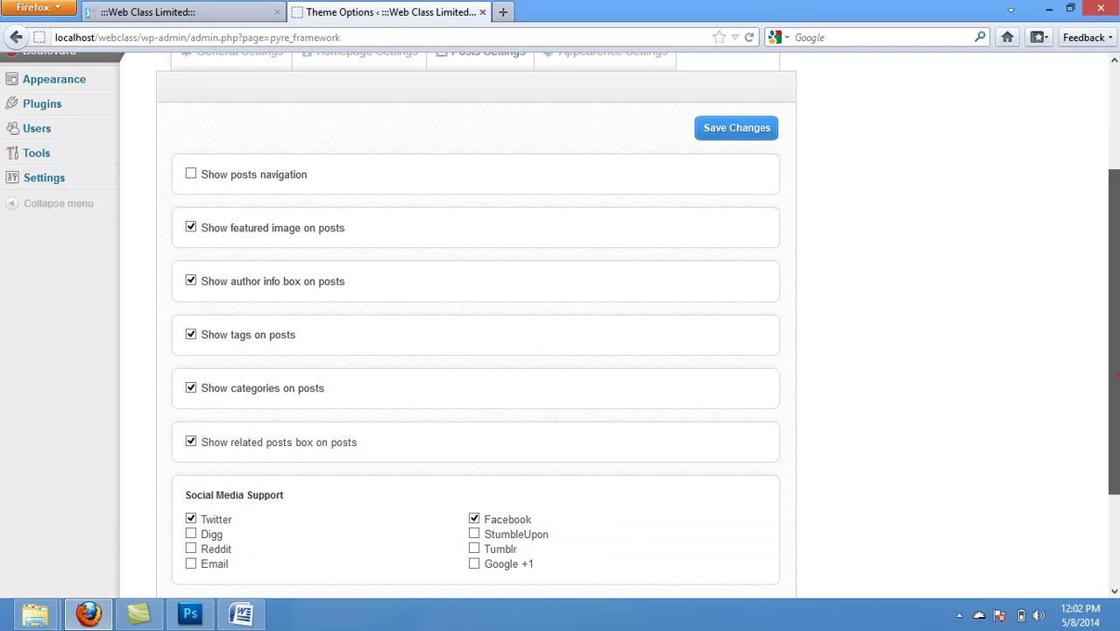
{"action": "left_click_drag", "start_coordinate": [1113, 362], "coordinate": [1113, 376]}
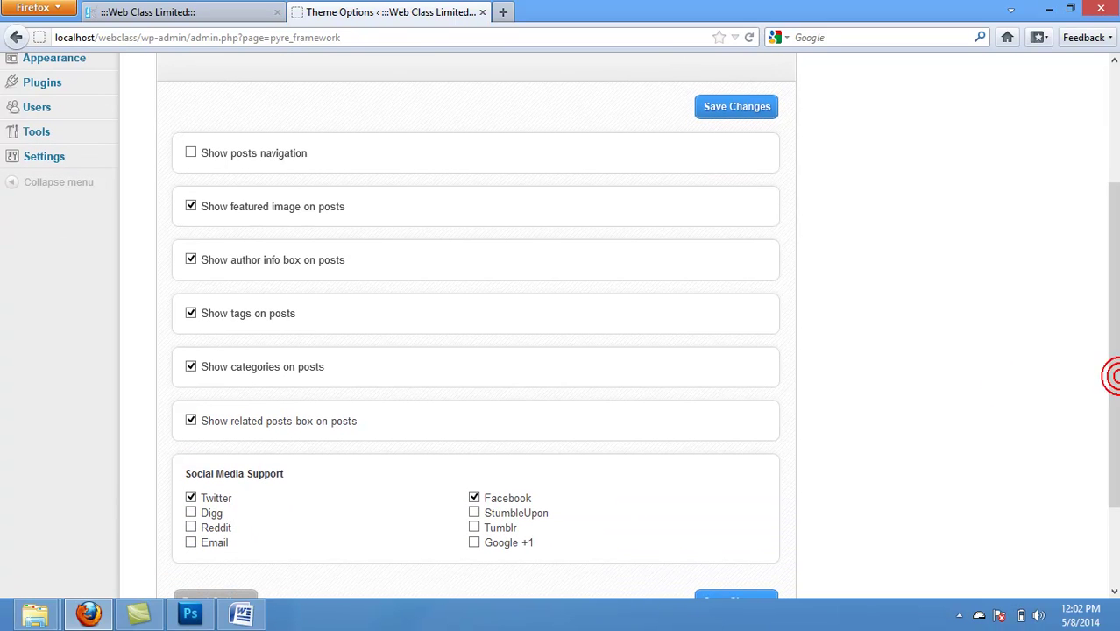
{"action": "left_click", "coordinate": [475, 499]}
{"action": "left_click", "coordinate": [474, 499]}
{"action": "left_click", "coordinate": [191, 498]}
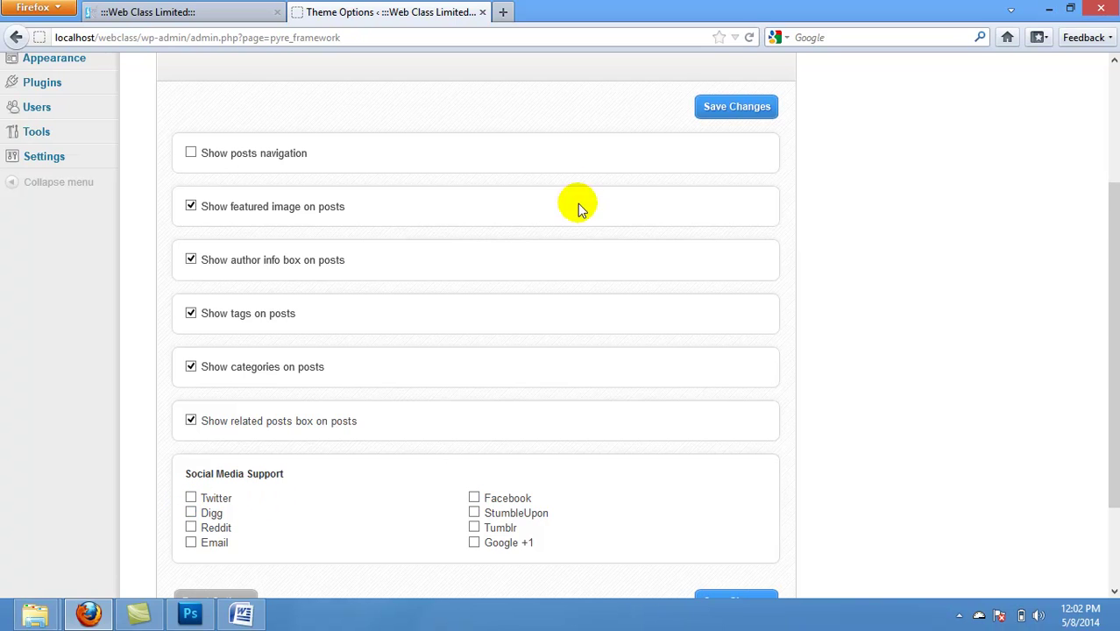
{"action": "left_click", "coordinate": [717, 106]}
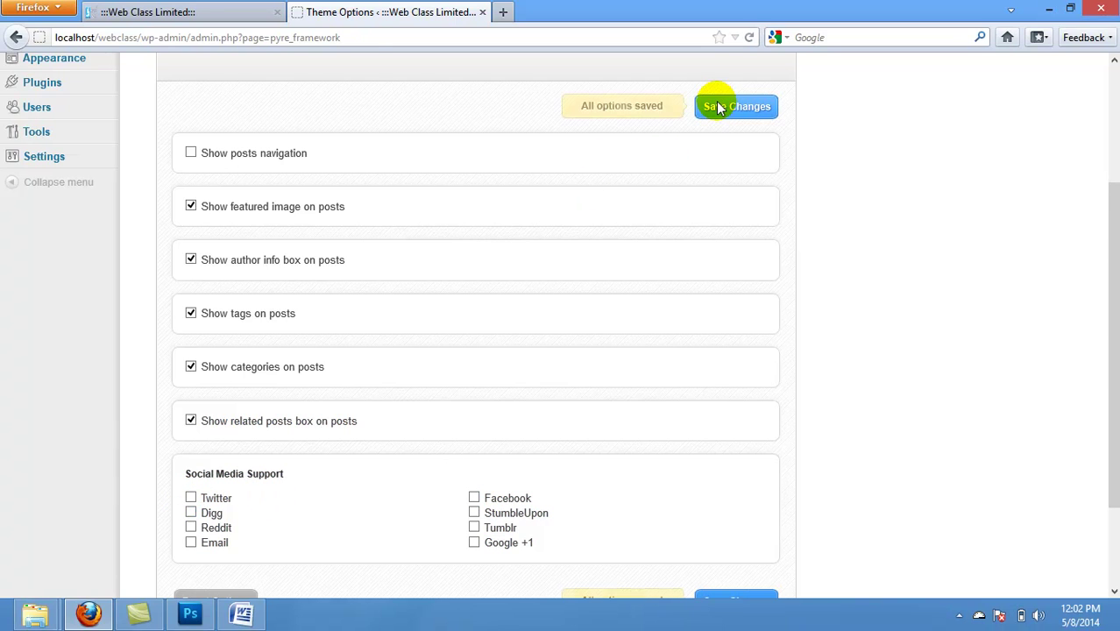
{"action": "left_click", "coordinate": [164, 32]}
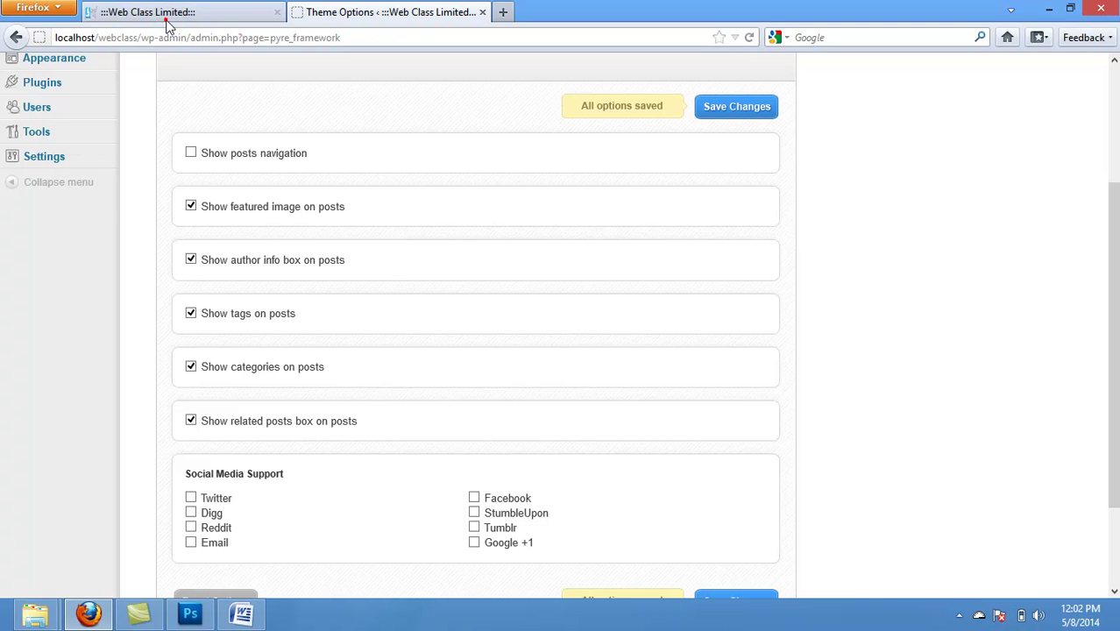
Step: Reload the site's front page twice to check the earlier changes
{"action": "left_click", "coordinate": [749, 39]}
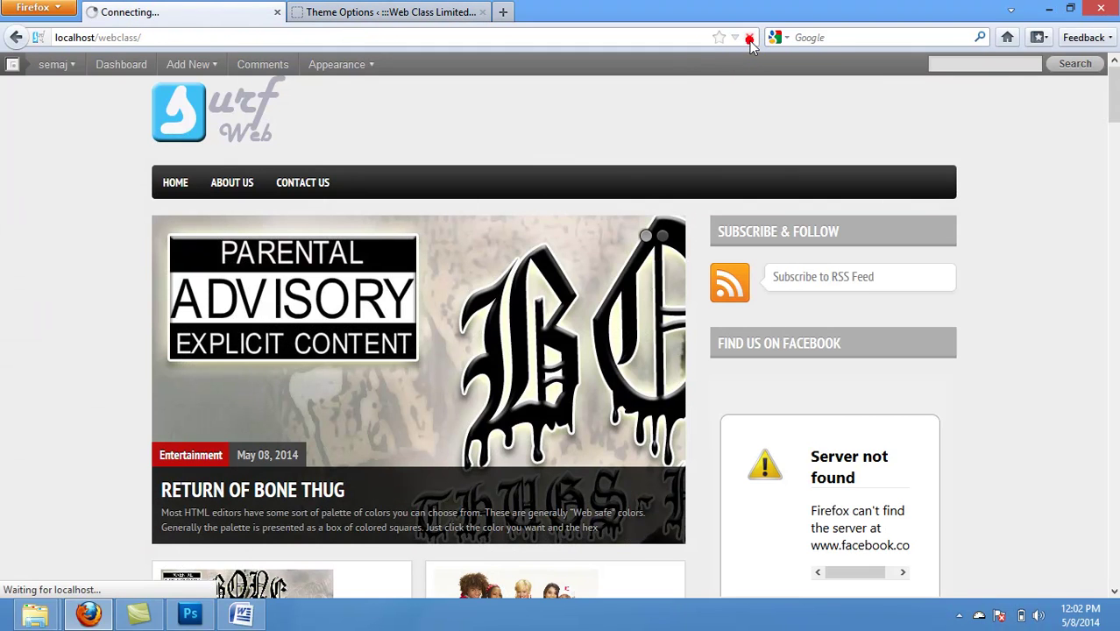
{"action": "scroll", "coordinate": [1114, 92], "scroll_direction": "down", "scroll_amount": 10}
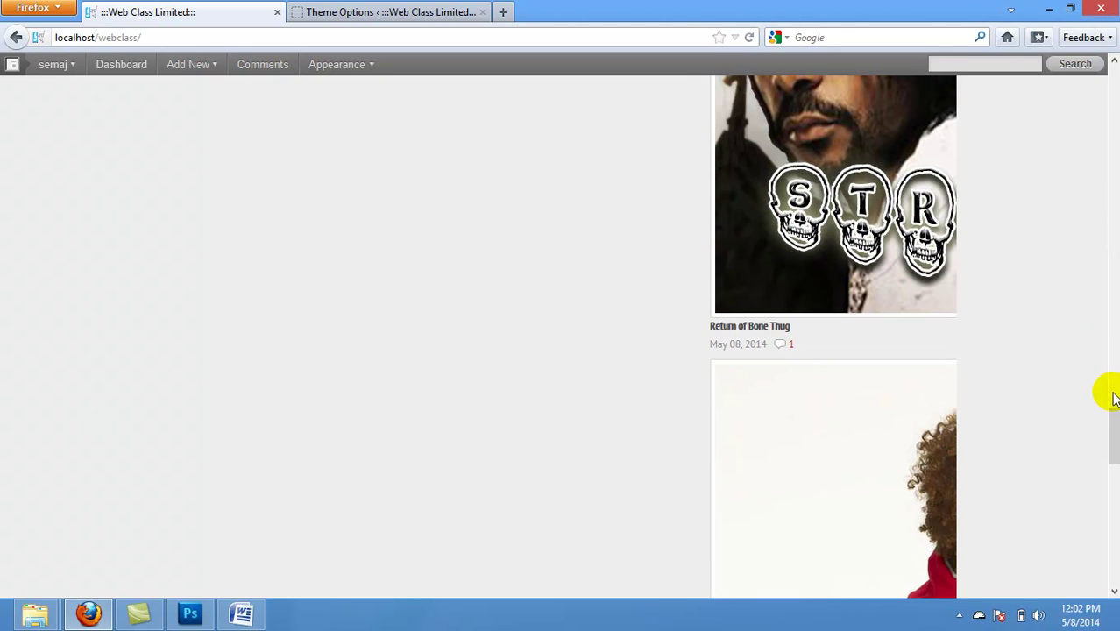
{"action": "left_click", "coordinate": [750, 37]}
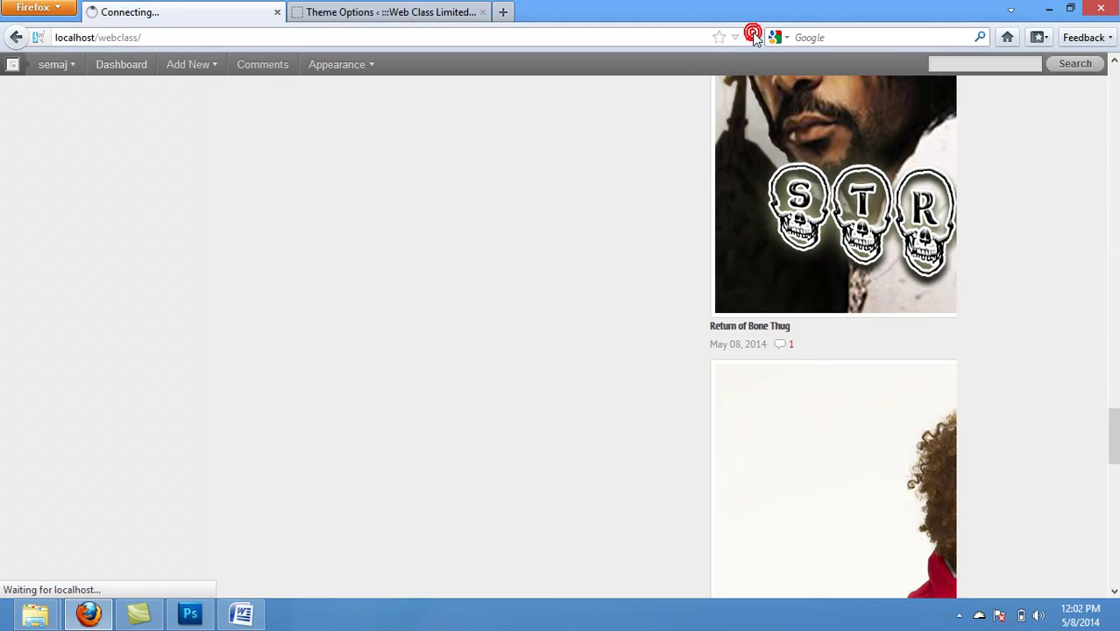
Step: Back in Boulevard Theme Options, re-enable Twitter and Facebook sharing and save
{"action": "left_click", "coordinate": [383, 12]}
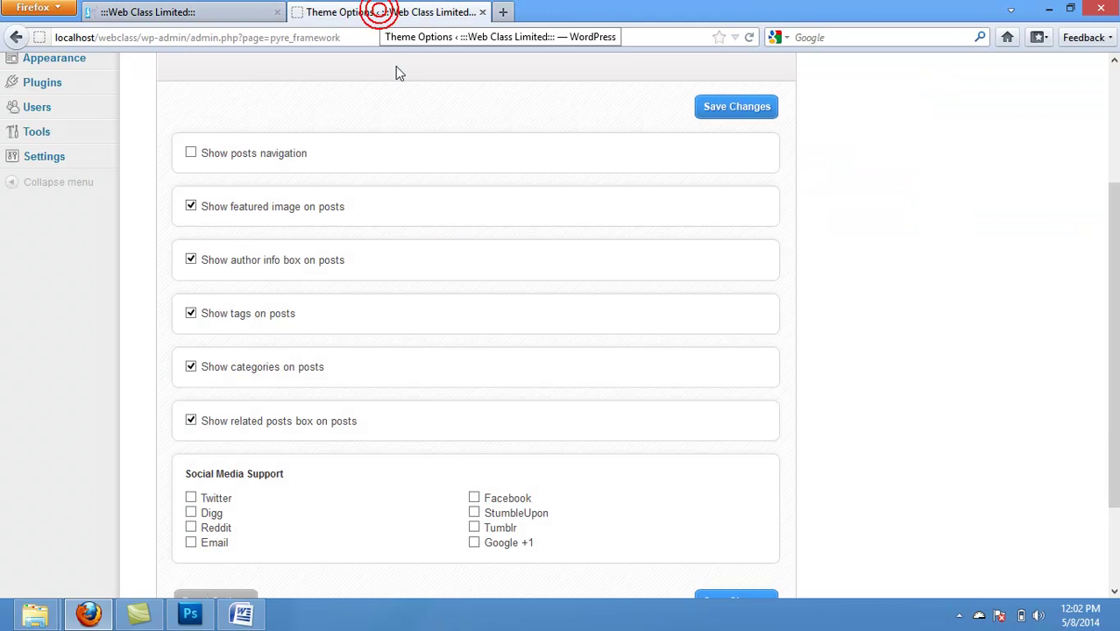
{"action": "left_click", "coordinate": [191, 498]}
{"action": "left_click", "coordinate": [473, 497]}
{"action": "left_click", "coordinate": [717, 106]}
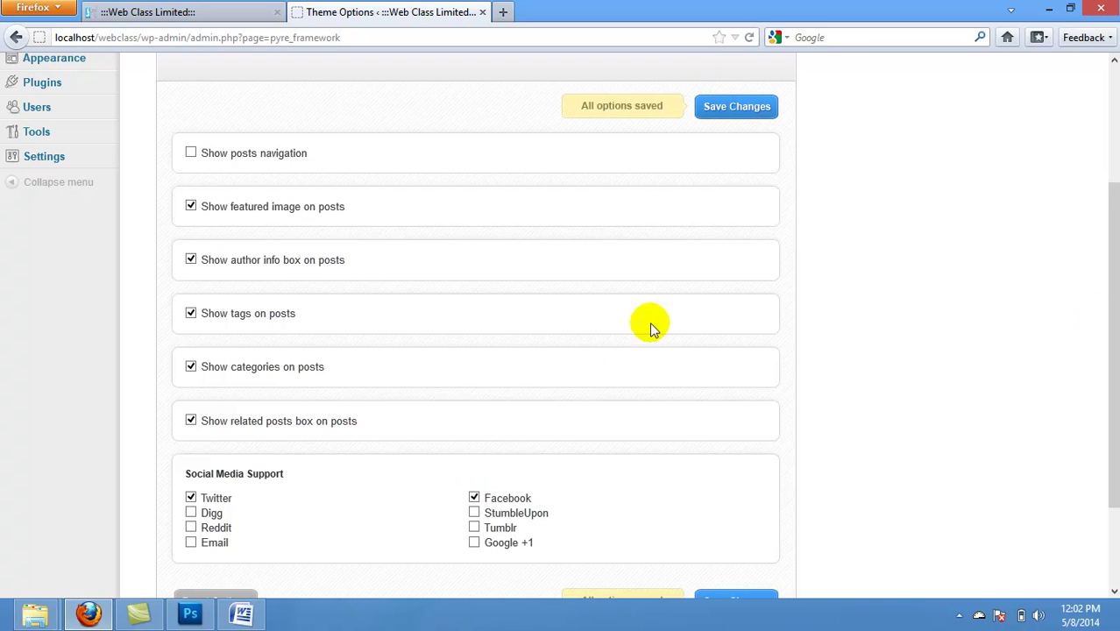
Step: Bring up Homepage Settings and confirm the slider effect stays Random
{"action": "left_click_drag", "start_coordinate": [1117, 337], "coordinate": [1118, 337]}
{"action": "scroll", "coordinate": [1115, 333], "scroll_direction": "up", "scroll_amount": 3}
{"action": "left_click", "coordinate": [604, 214]}
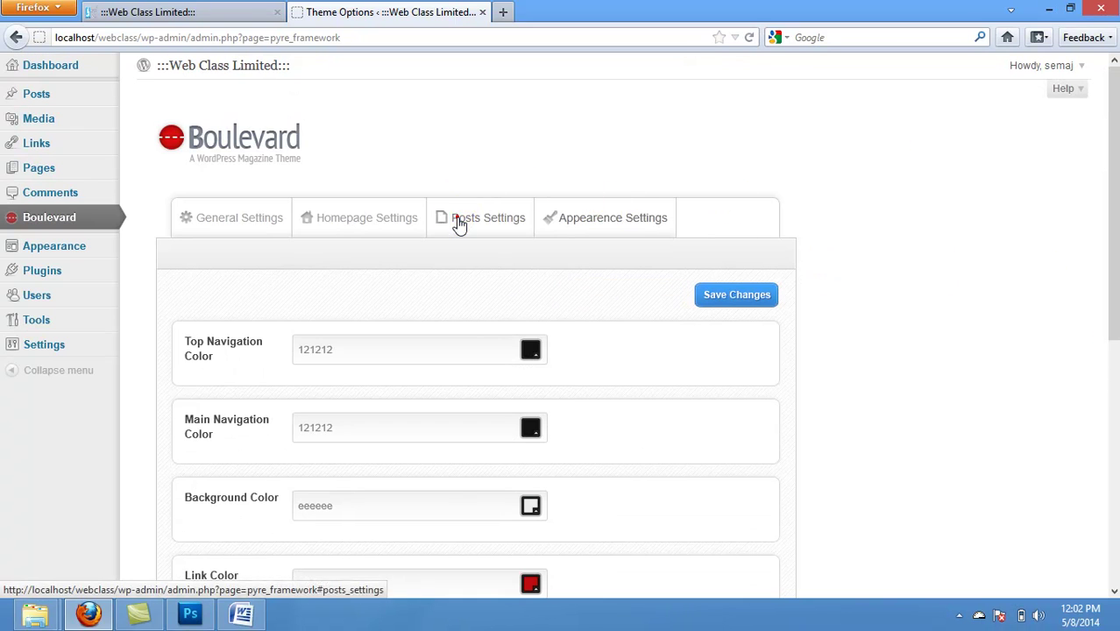
{"action": "left_click", "coordinate": [459, 222]}
{"action": "left_click", "coordinate": [348, 218]}
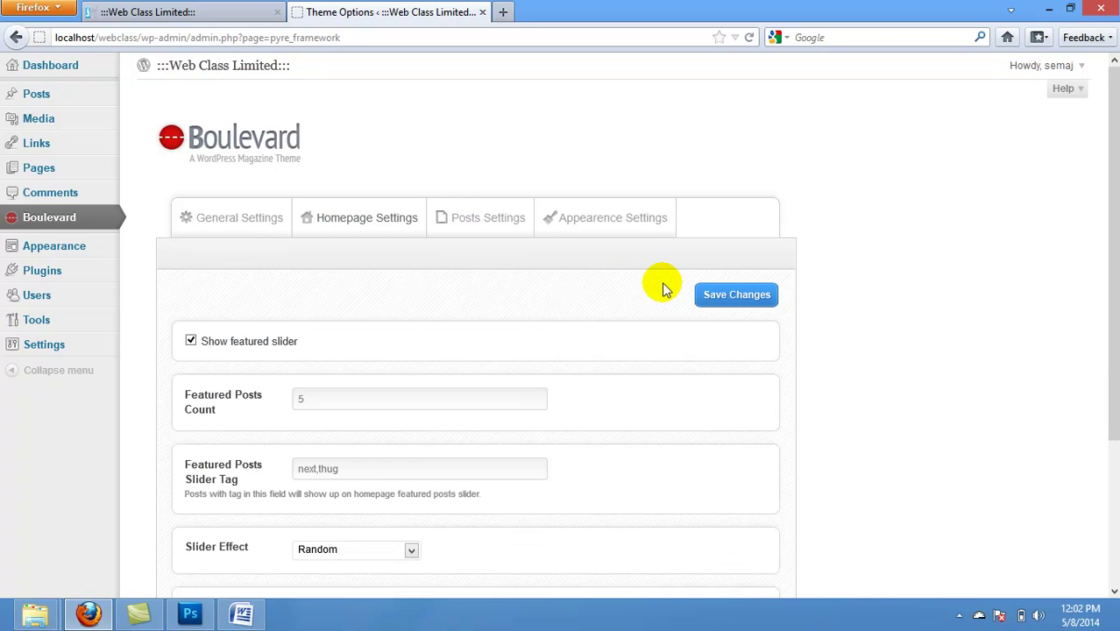
{"action": "scroll", "coordinate": [1106, 275], "scroll_direction": "down", "scroll_amount": 3}
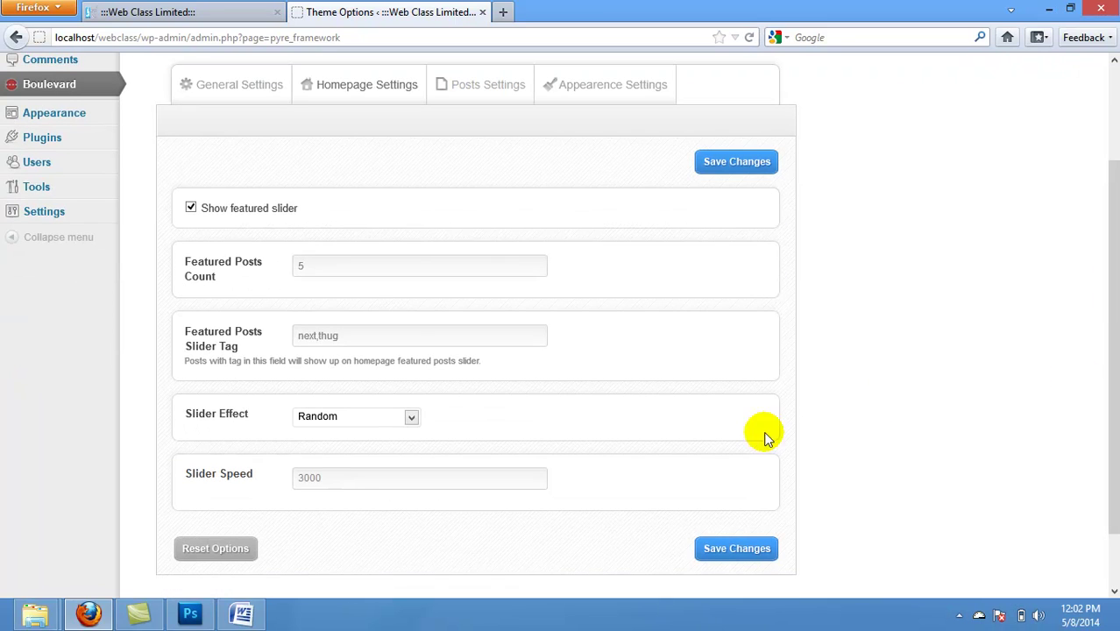
{"action": "left_click", "coordinate": [410, 421]}
{"action": "left_click", "coordinate": [410, 421]}
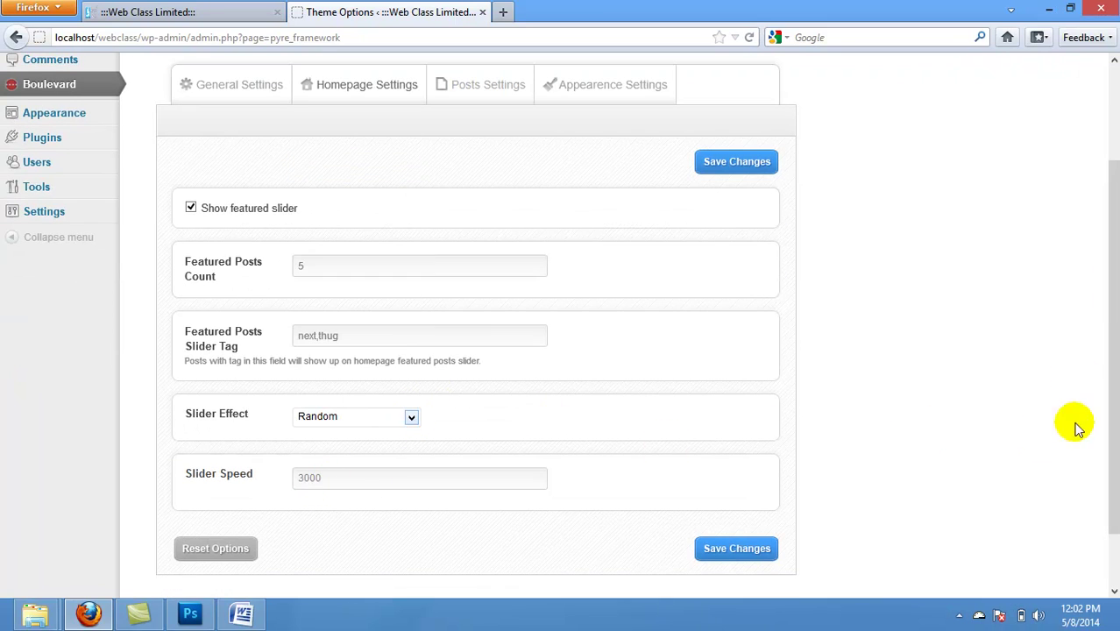
{"action": "left_click_drag", "start_coordinate": [1103, 415], "coordinate": [1108, 325]}
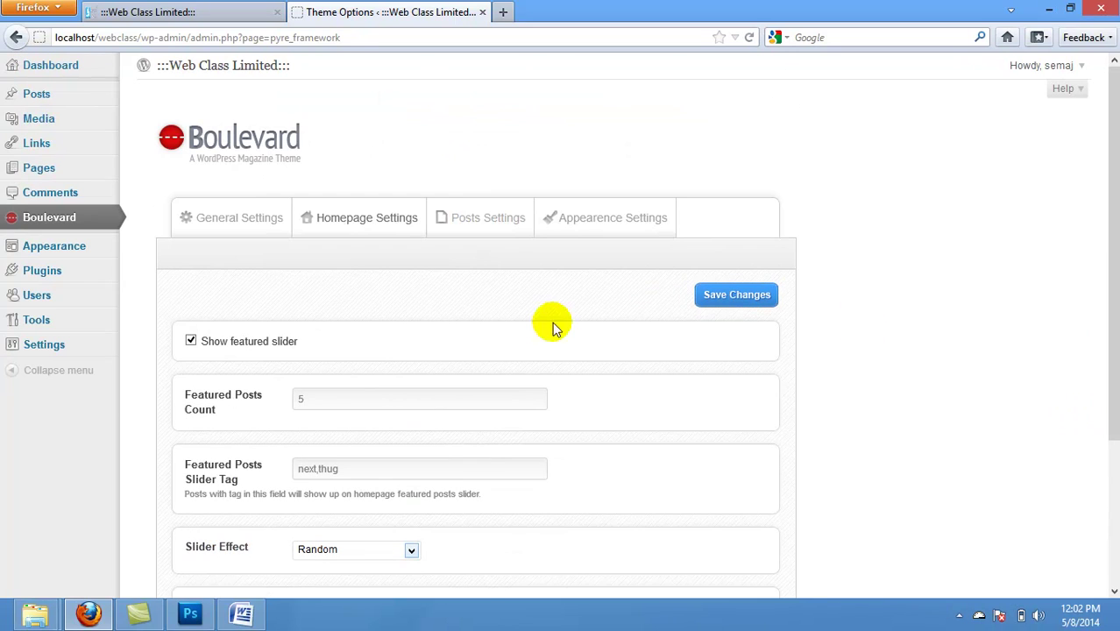
Step: In General Settings > Social Media, fill in the Twitter ID and Facebook page address
{"action": "left_click", "coordinate": [263, 219]}
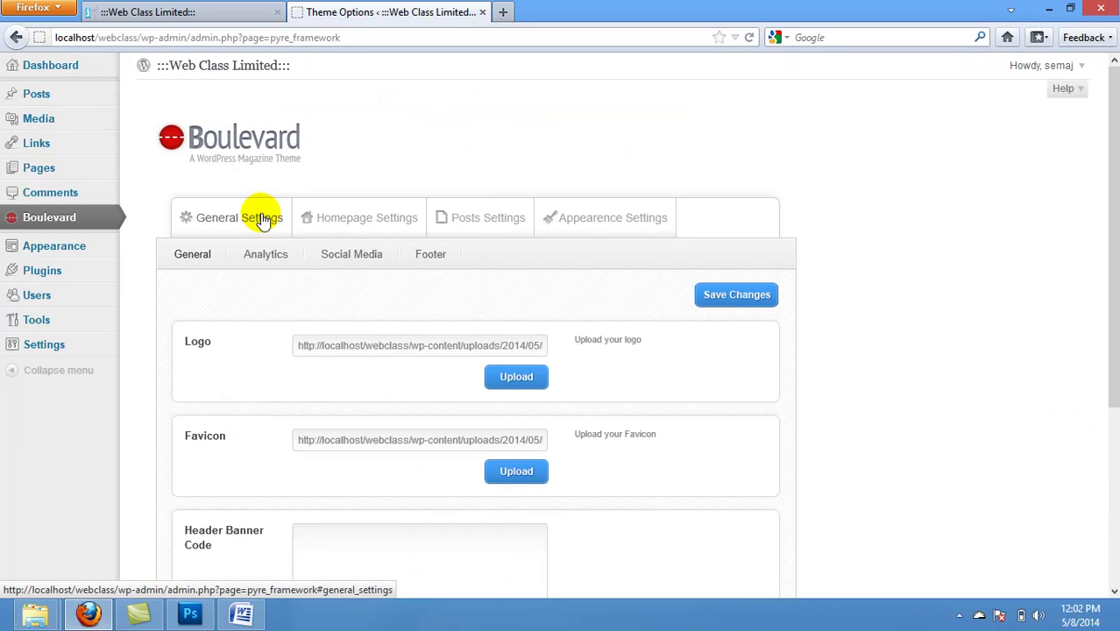
{"action": "left_click", "coordinate": [384, 259]}
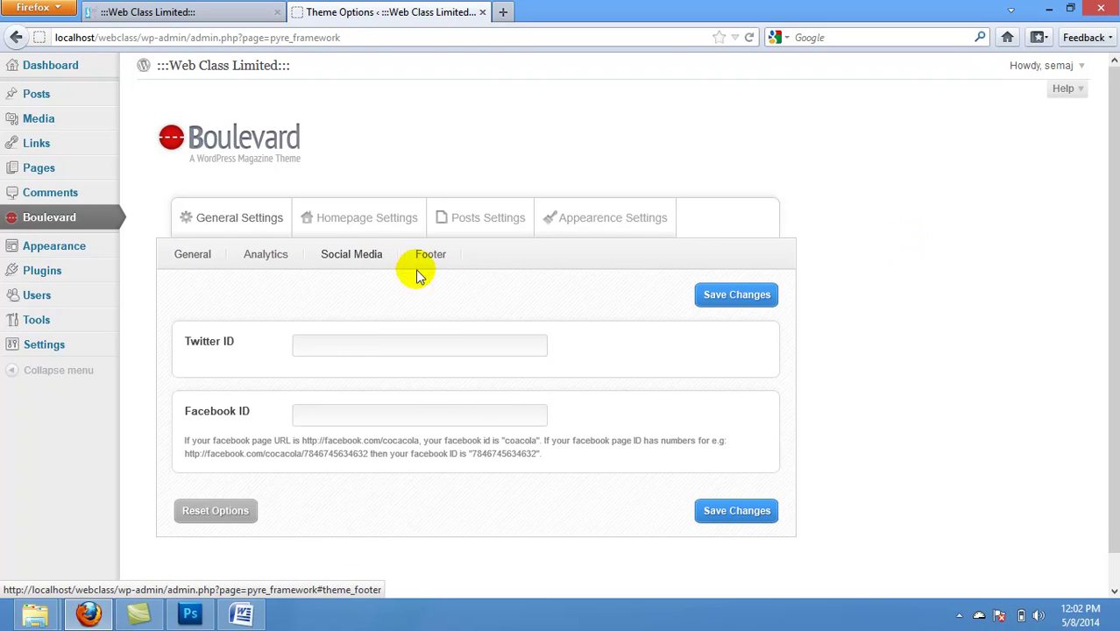
{"action": "left_click", "coordinate": [352, 342]}
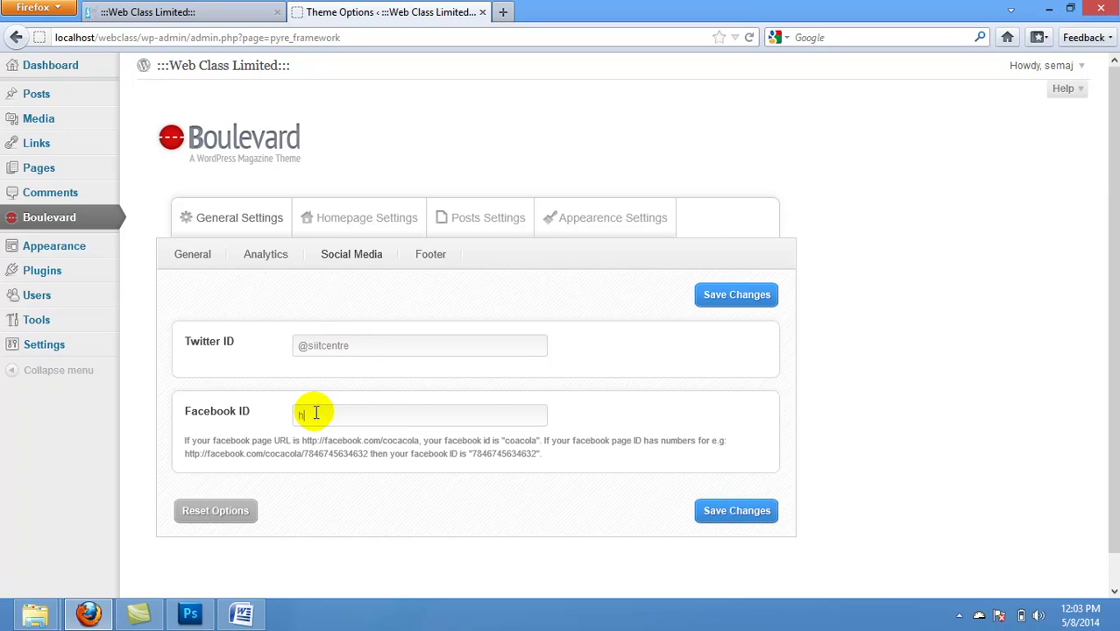
{"action": "type", "text": "htt"}
{"action": "left_click", "coordinate": [333, 435]}
Step: Save the social media IDs and reload the live front page
{"action": "left_click", "coordinate": [726, 514]}
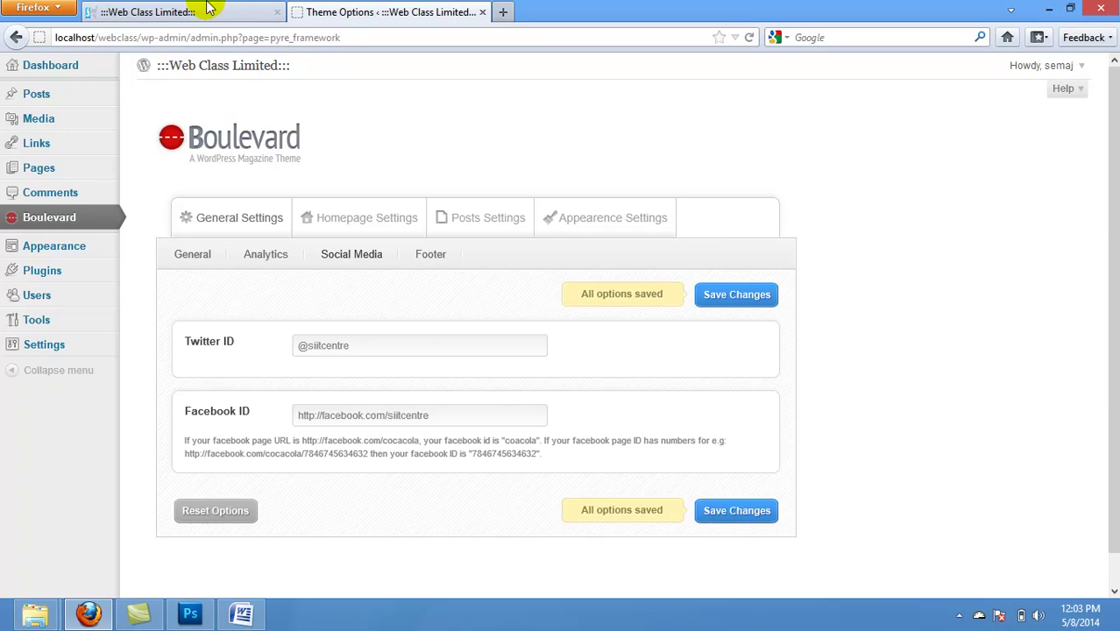
{"action": "left_click", "coordinate": [212, 9]}
{"action": "left_click", "coordinate": [750, 38]}
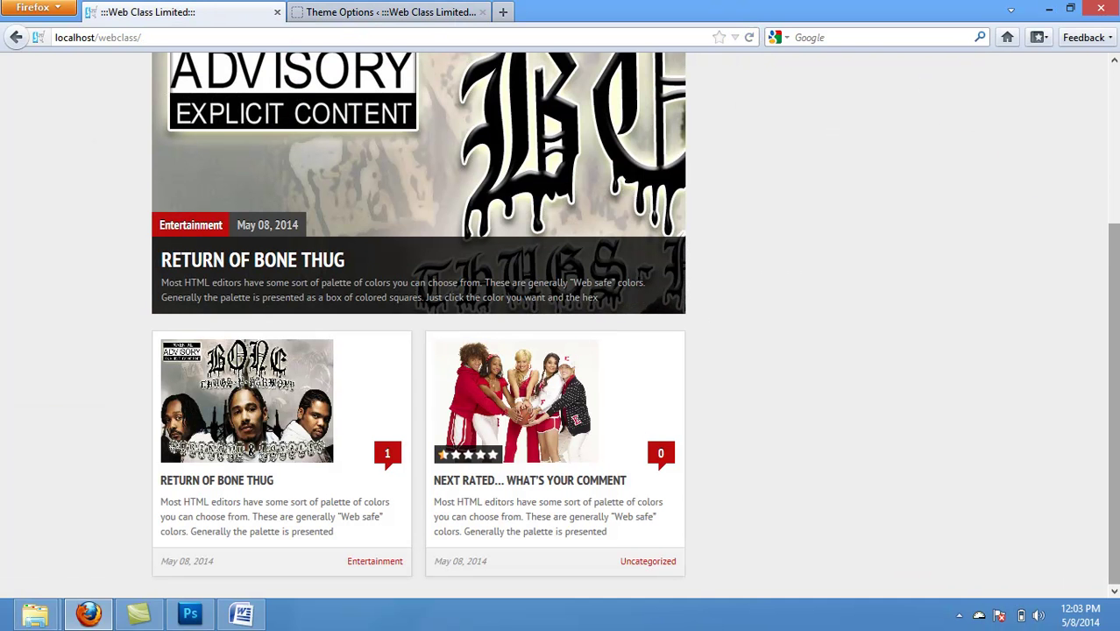
{"action": "left_click_drag", "start_coordinate": [1108, 313], "coordinate": [1110, 526]}
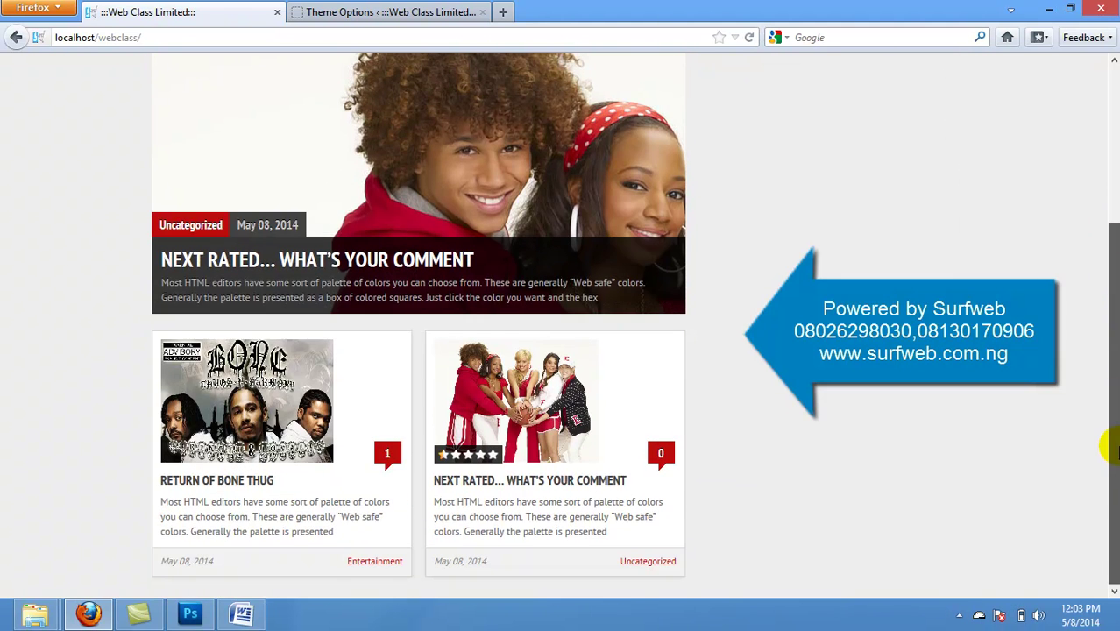